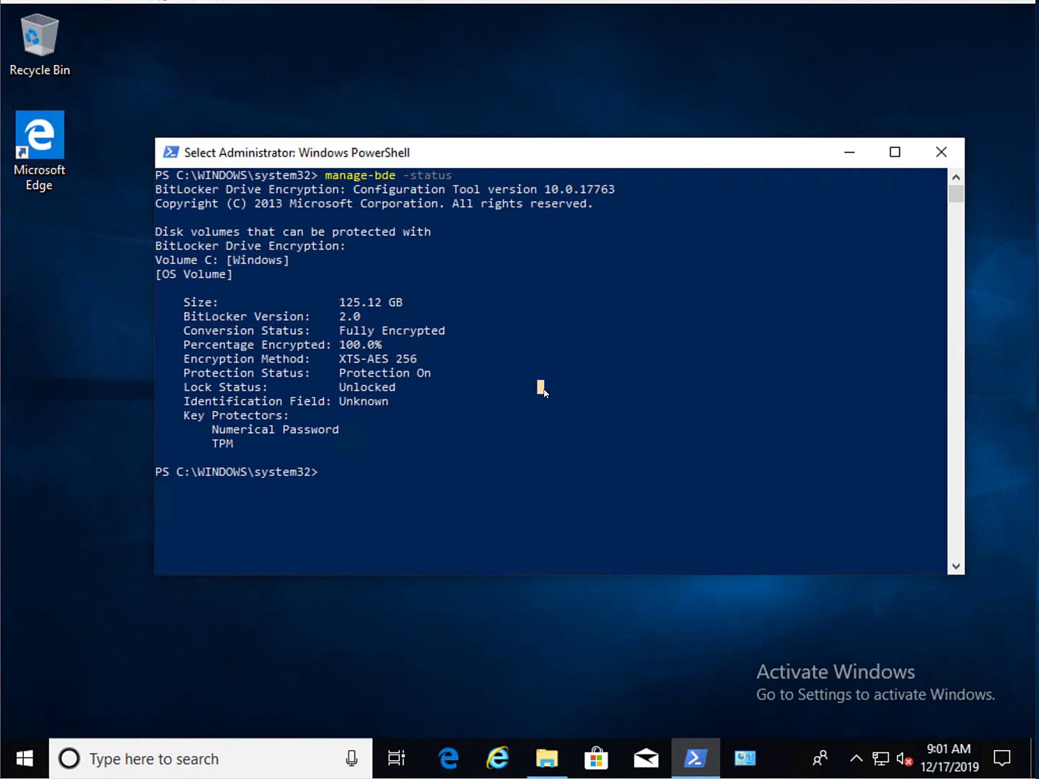
# - Reprint the BitLocker status with manage-bde -status, then launch Control Panel by running 'control'
pyautogui.rightClick(544, 393)
pyautogui.press('Return')
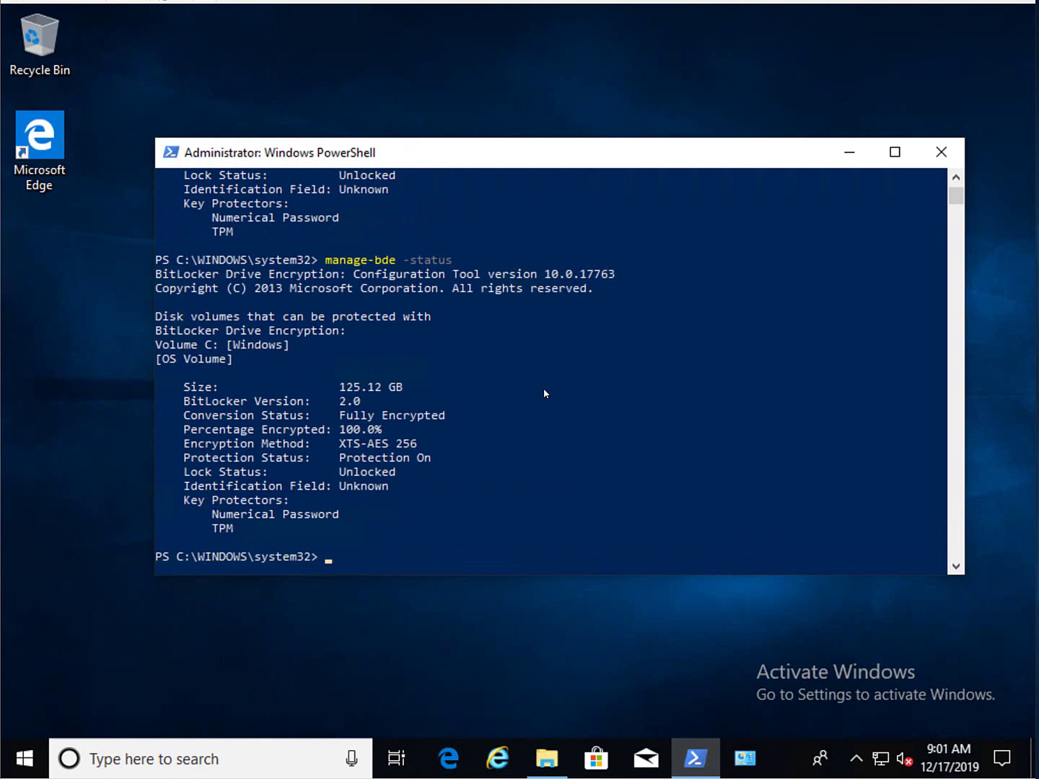
pyautogui.rightClick(21, 763)
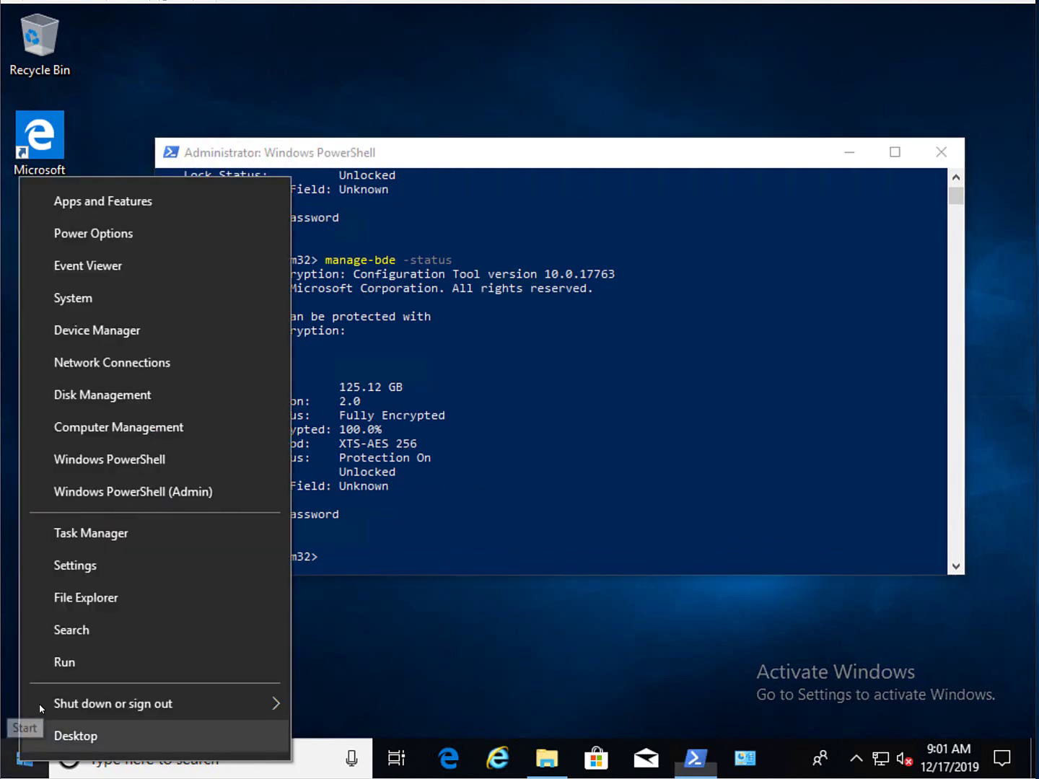
pyautogui.click(68, 673)
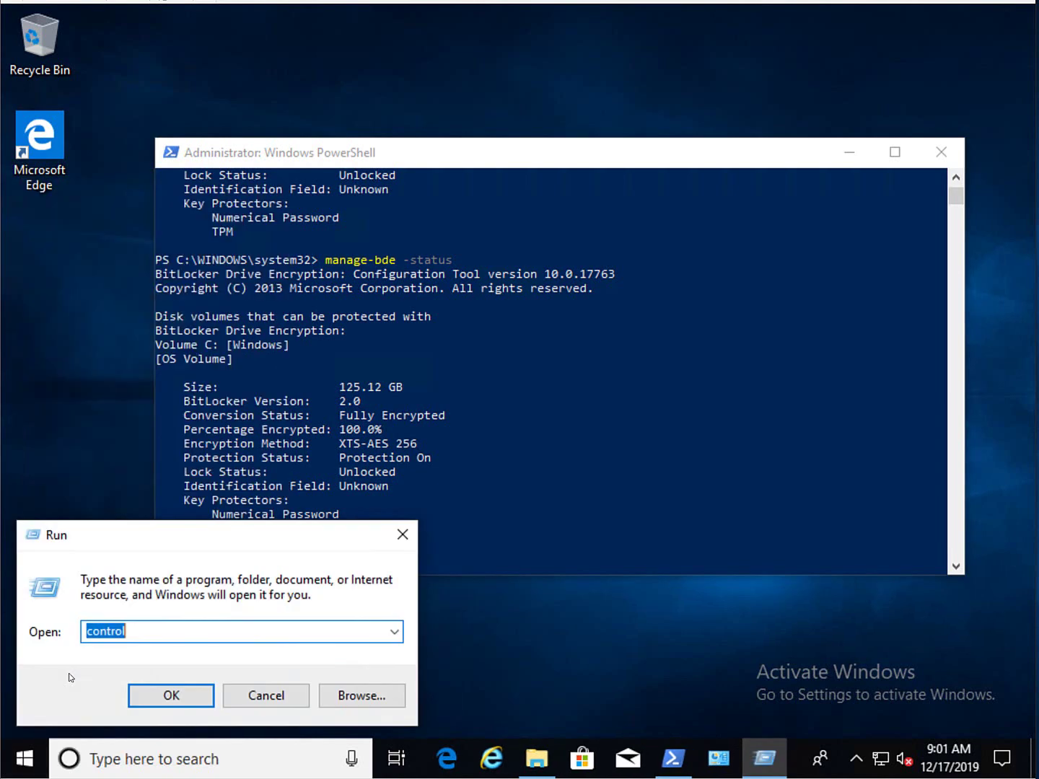
pyautogui.press('Return')
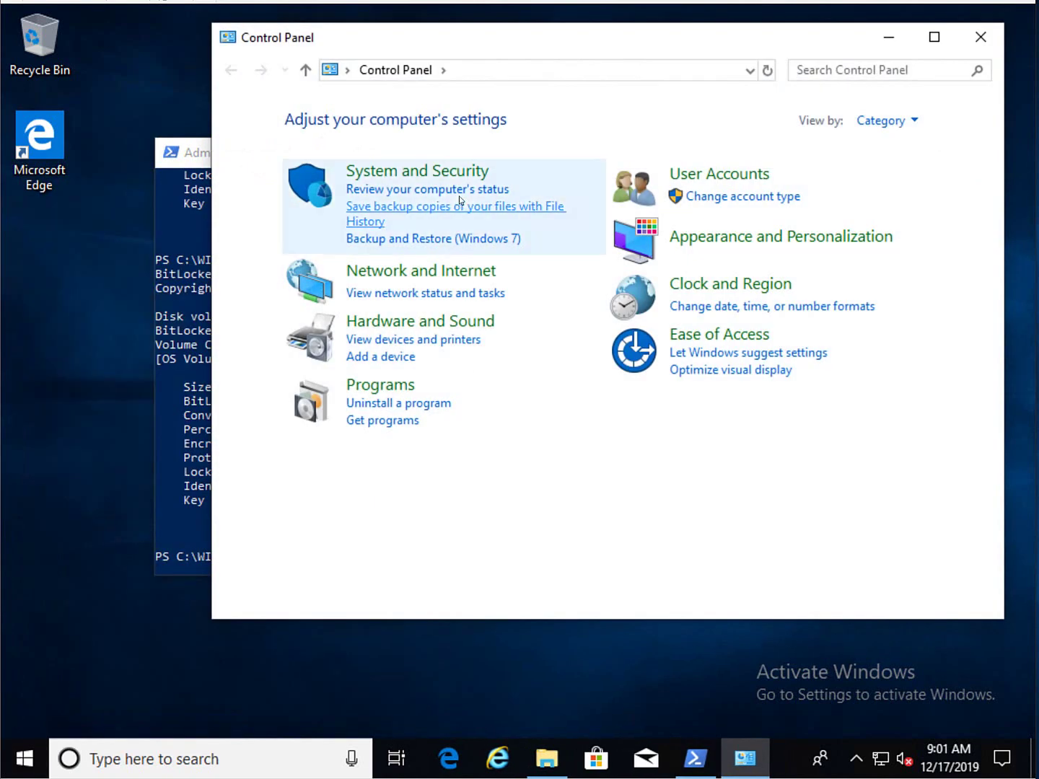
# - Open the Configuration Manager client properties from System and Security, on the Configurations tab
pyautogui.click(457, 171)
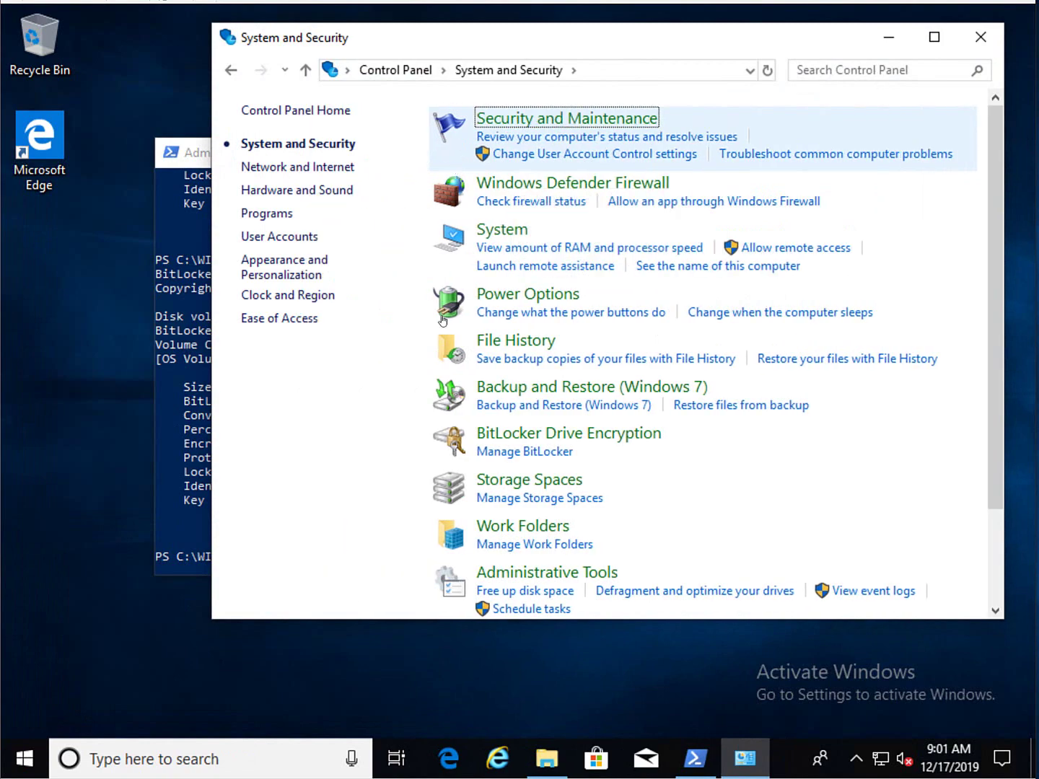
pyautogui.scroll(-3, 671, 355)
pyautogui.click(611, 600)
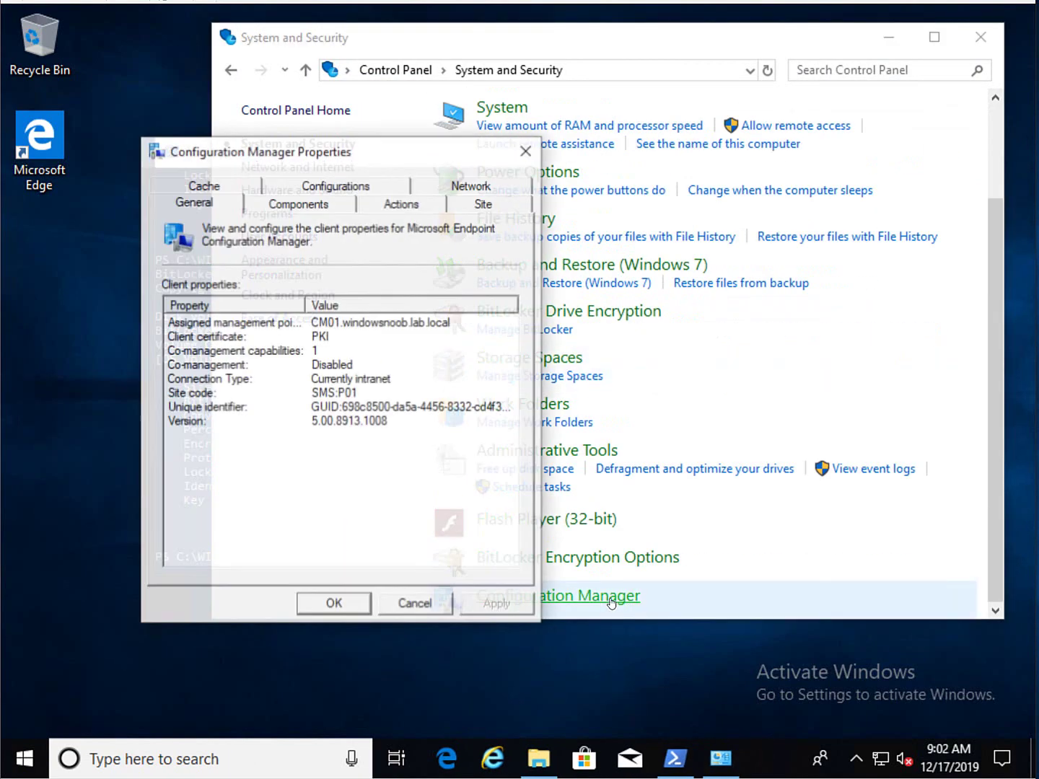
pyautogui.click(354, 188)
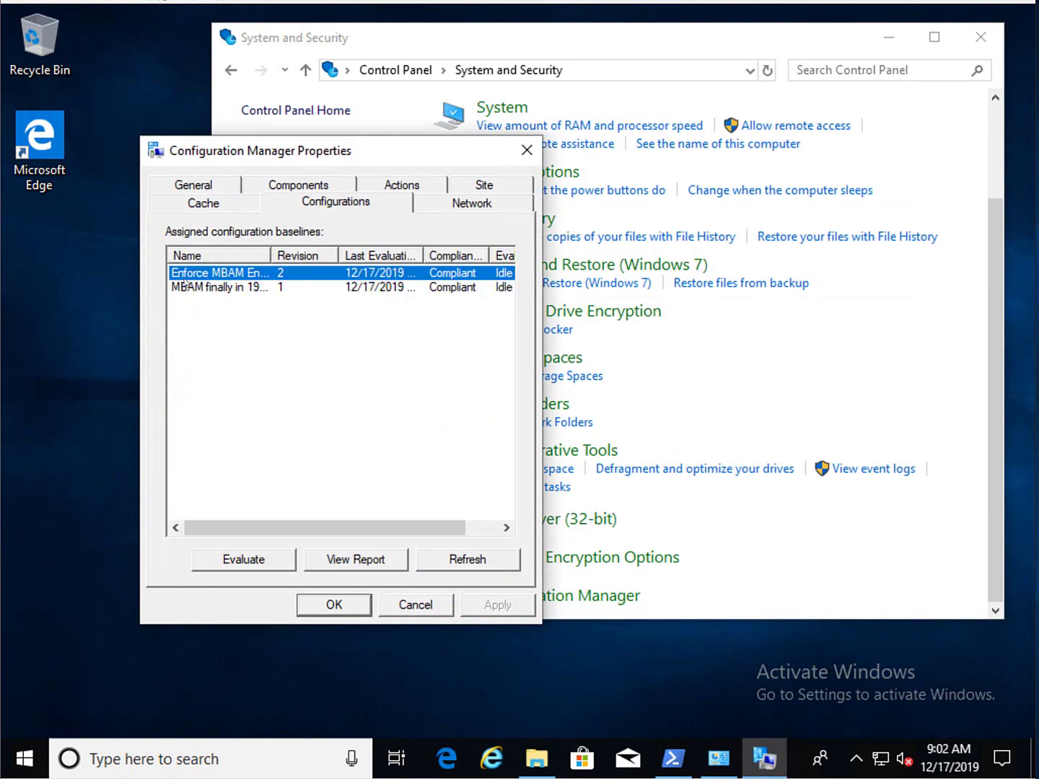
# - Widen the Name column and confirm Enforce MBAM Encryption and MBAM finally in 1910 are Compliant
pyautogui.moveTo(270, 259); pyautogui.dragTo(319, 268)
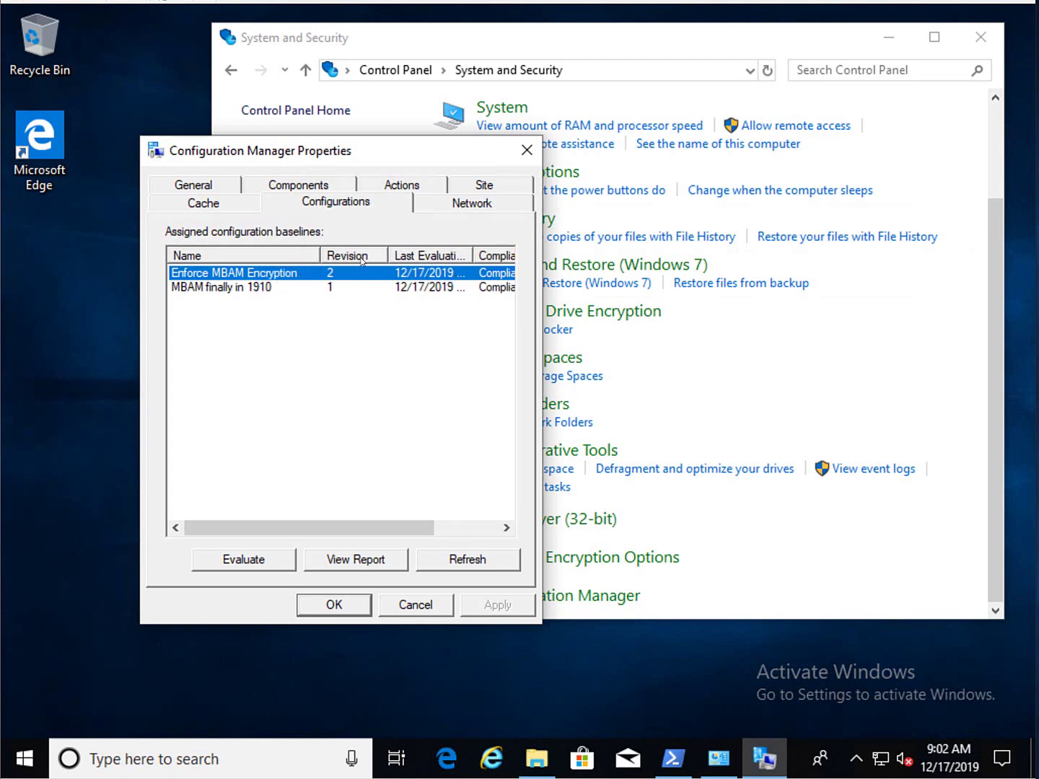
pyautogui.click(296, 290)
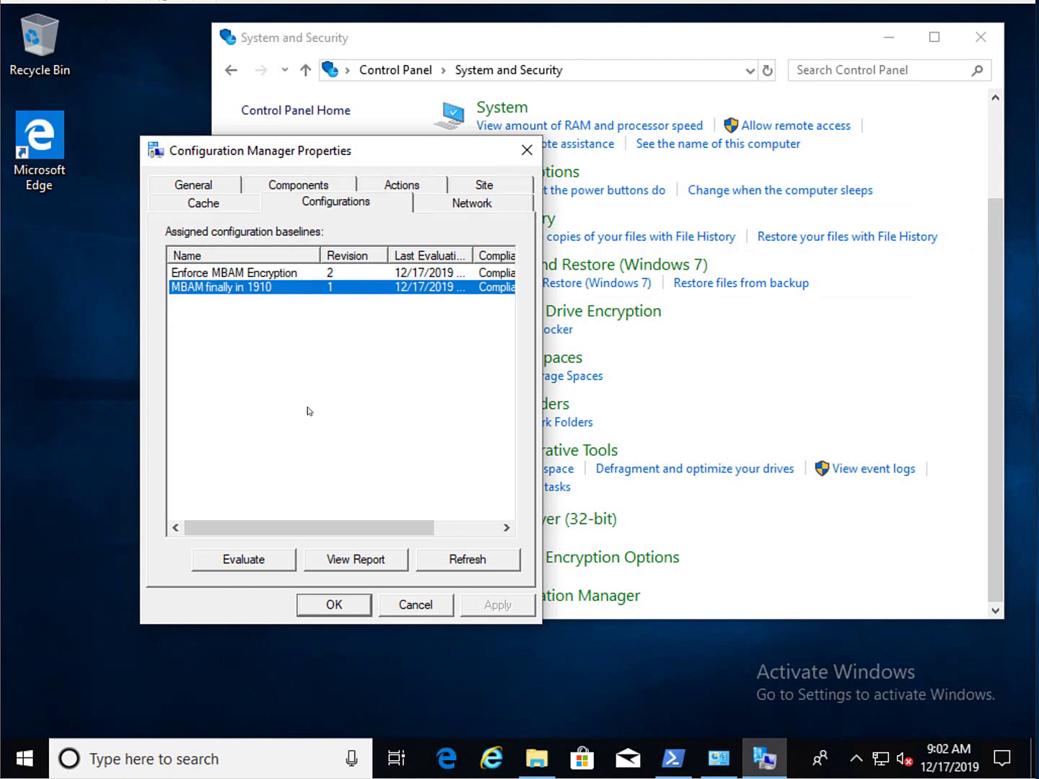
pyautogui.moveTo(217, 532); pyautogui.dragTo(394, 523)
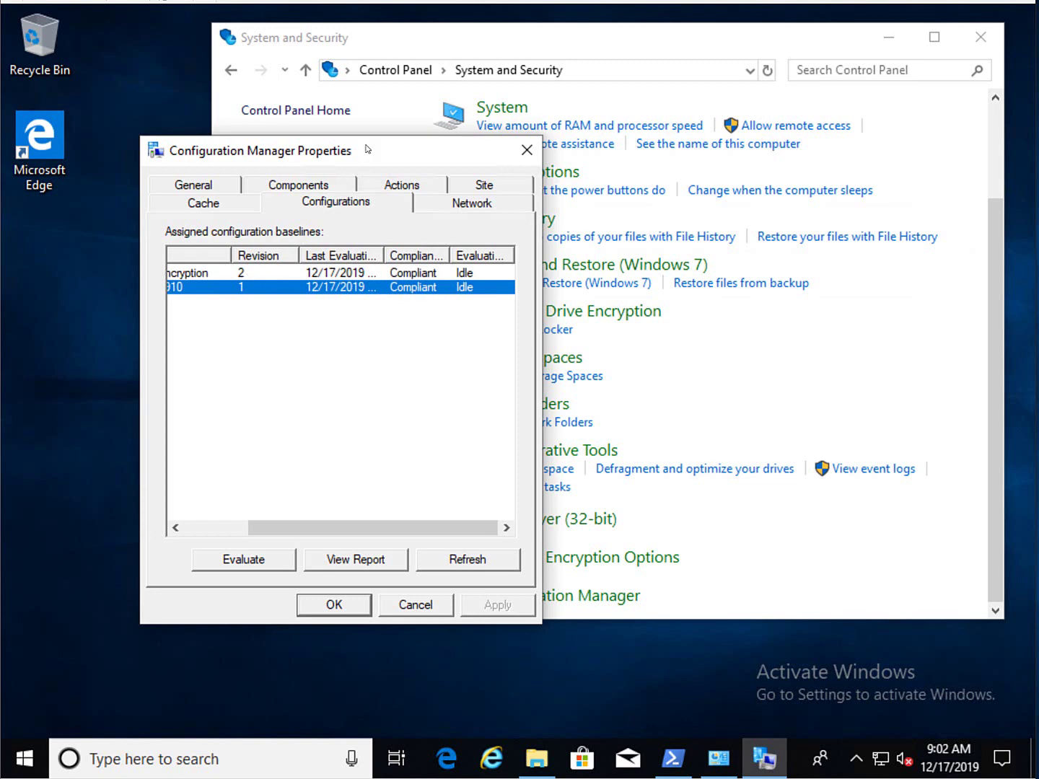
pyautogui.moveTo(366, 149); pyautogui.dragTo(243, 211)
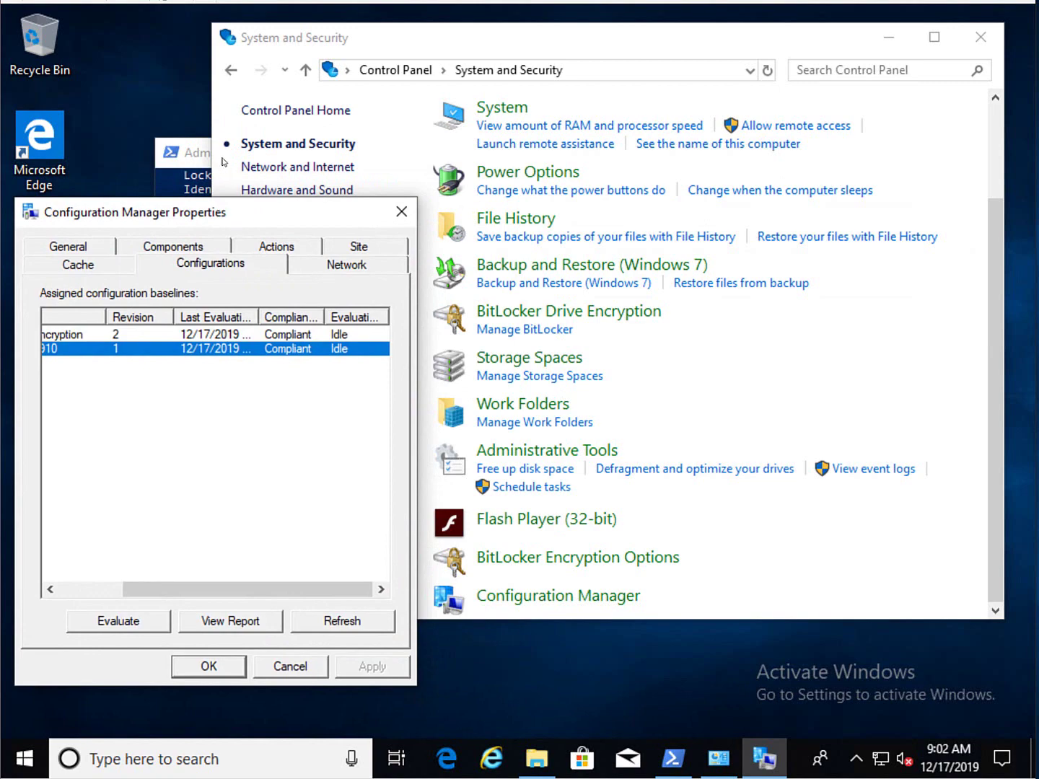
# - Run manage-bde -protectors -get c: and select the numerical password ID and recovery password
pyautogui.click(192, 159)
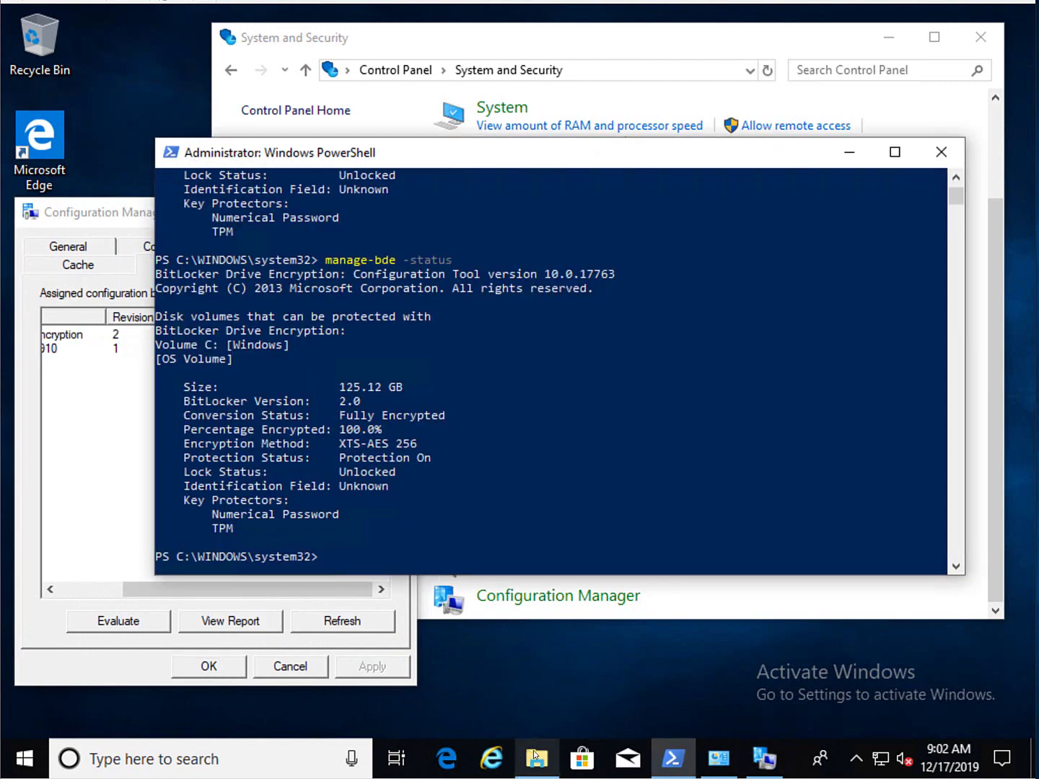
pyautogui.click(535, 758)
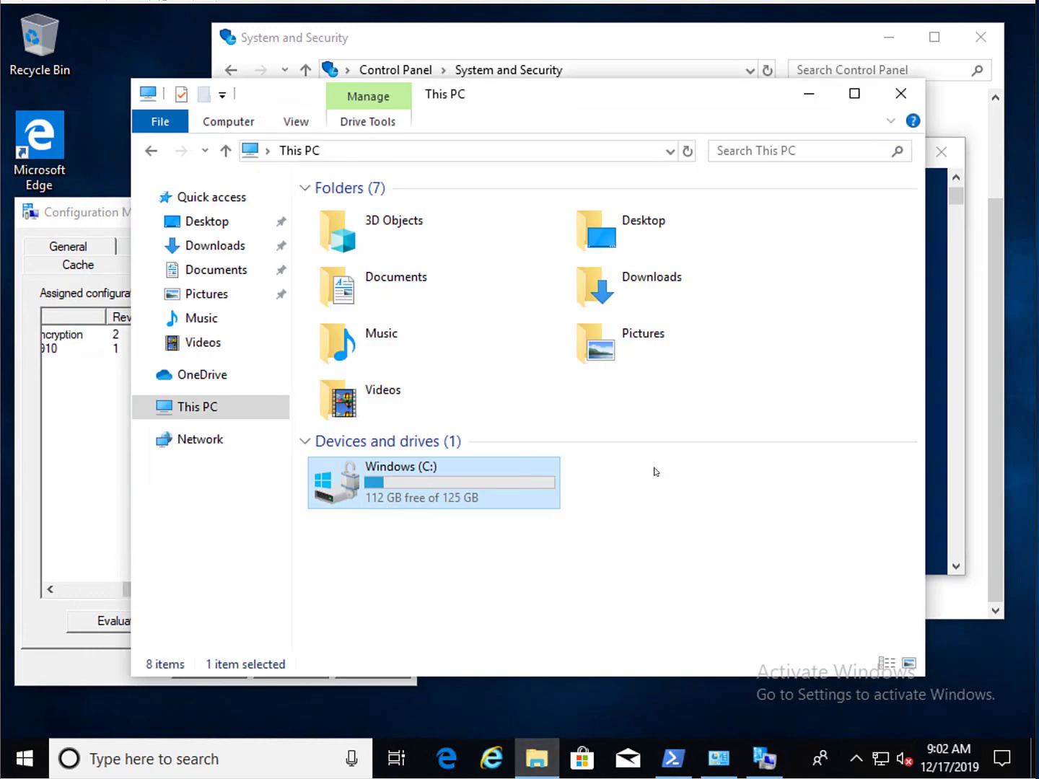
pyautogui.click(808, 94)
pyautogui.click(575, 358)
pyautogui.write('manage')
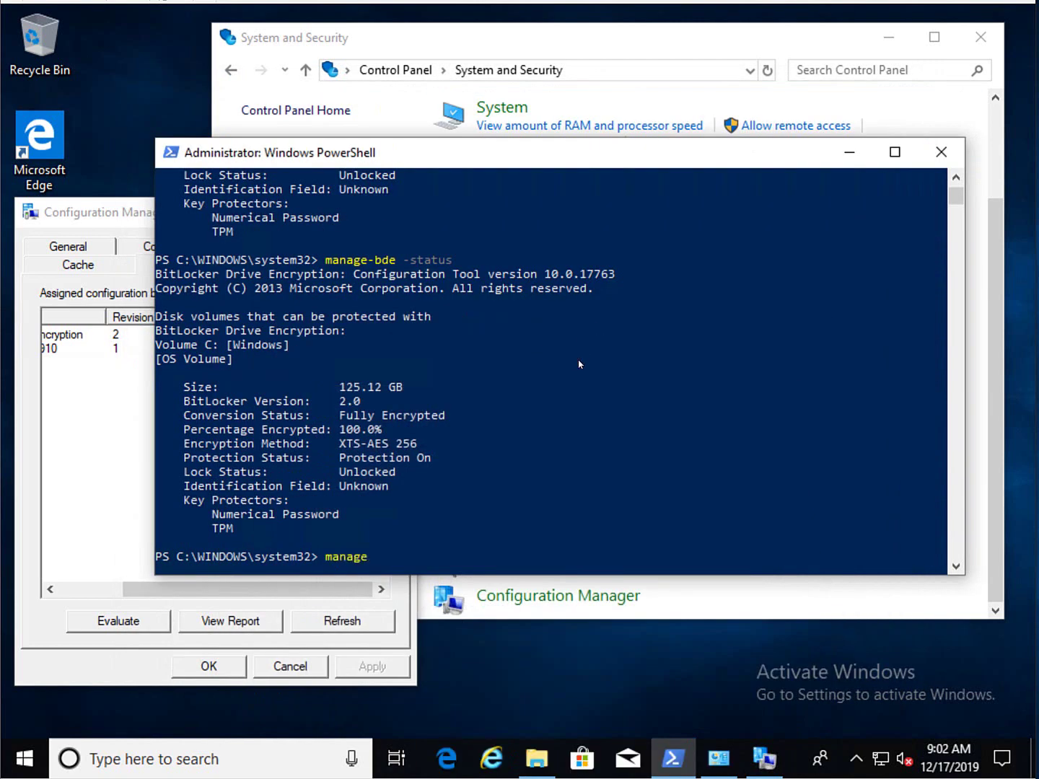
pyautogui.write('-bde -protectors -get c:')
pyautogui.press('Return')
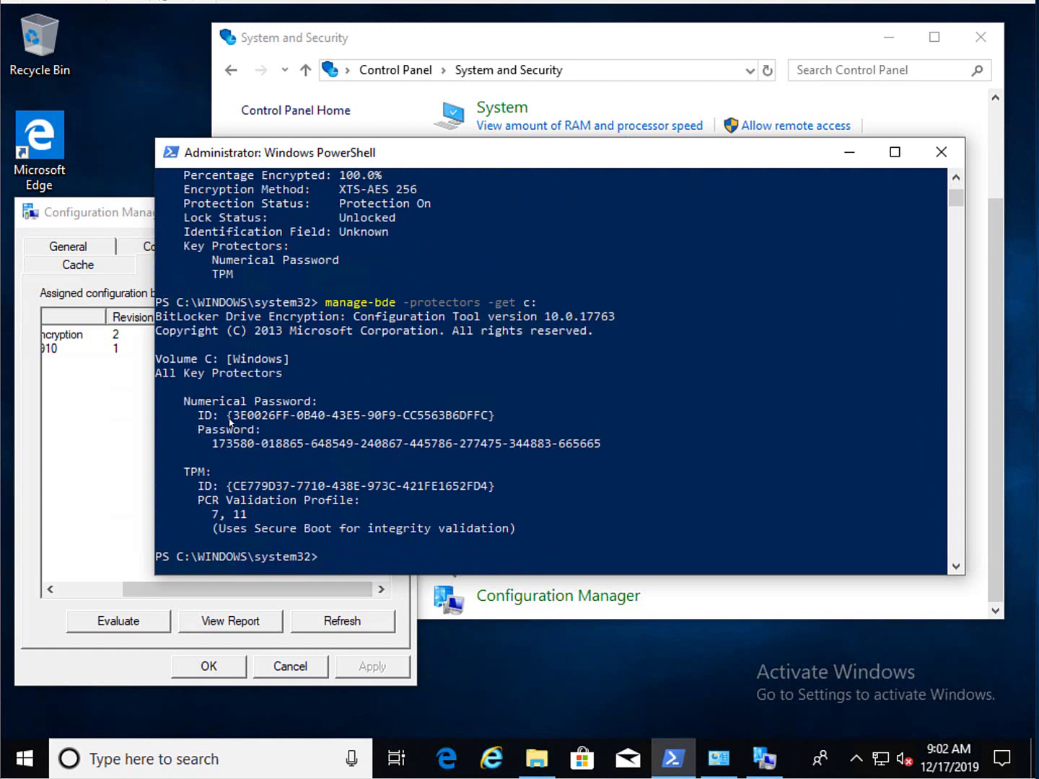
pyautogui.moveTo(229, 417); pyautogui.dragTo(495, 415)
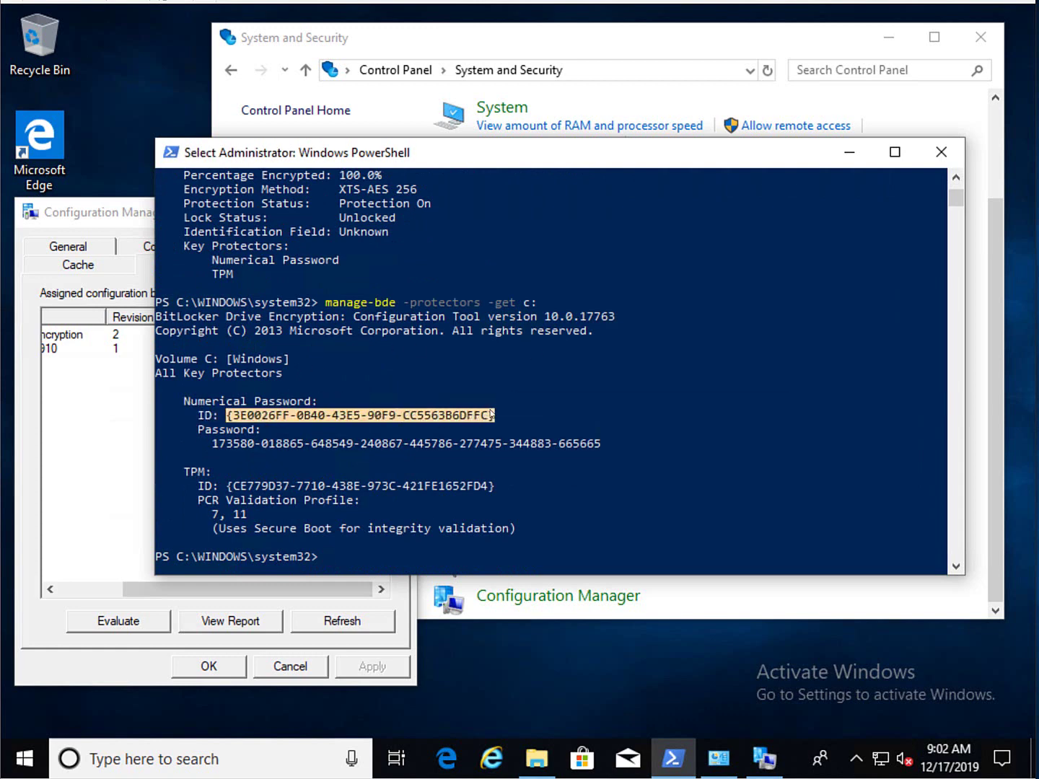
pyautogui.moveTo(214, 445); pyautogui.dragTo(600, 447)
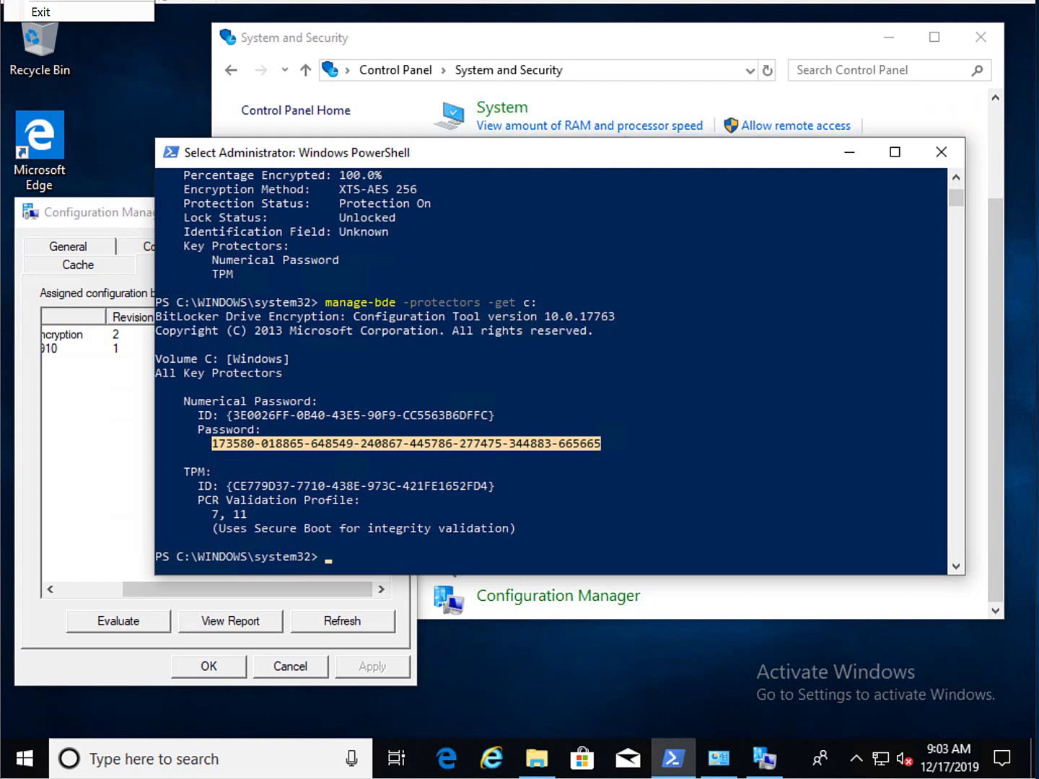
# - Capture a screenshot of the VM screen and paste it into Paint
pyautogui.click(33, 770)
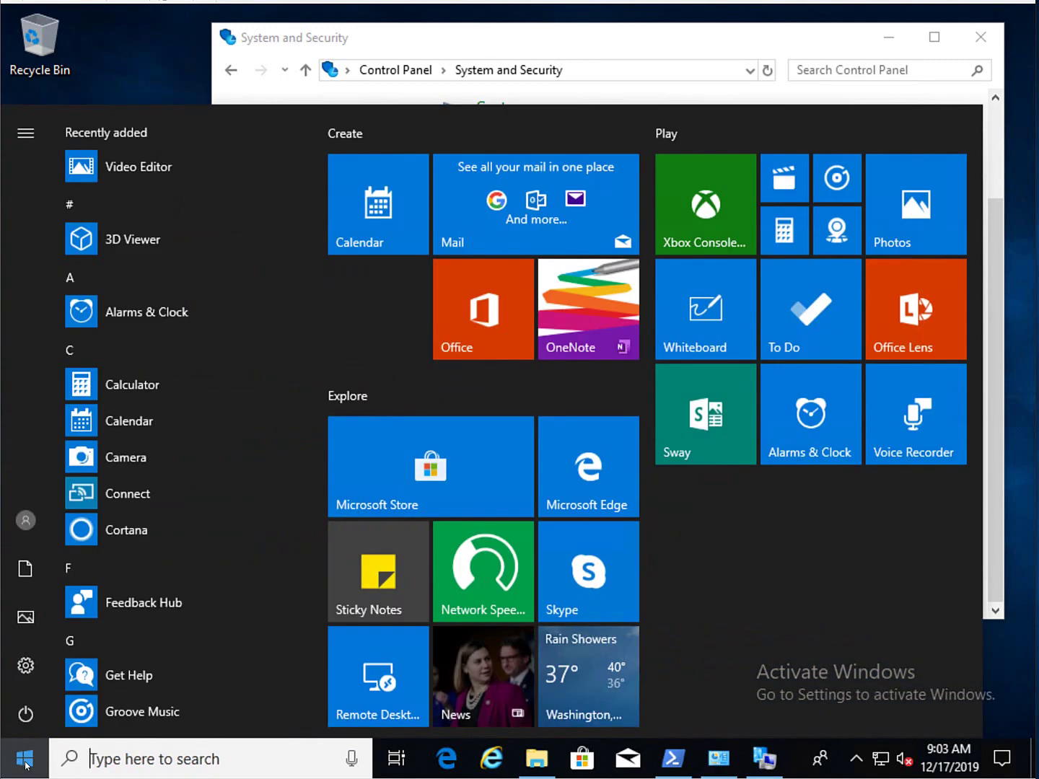
pyautogui.click(30, 714)
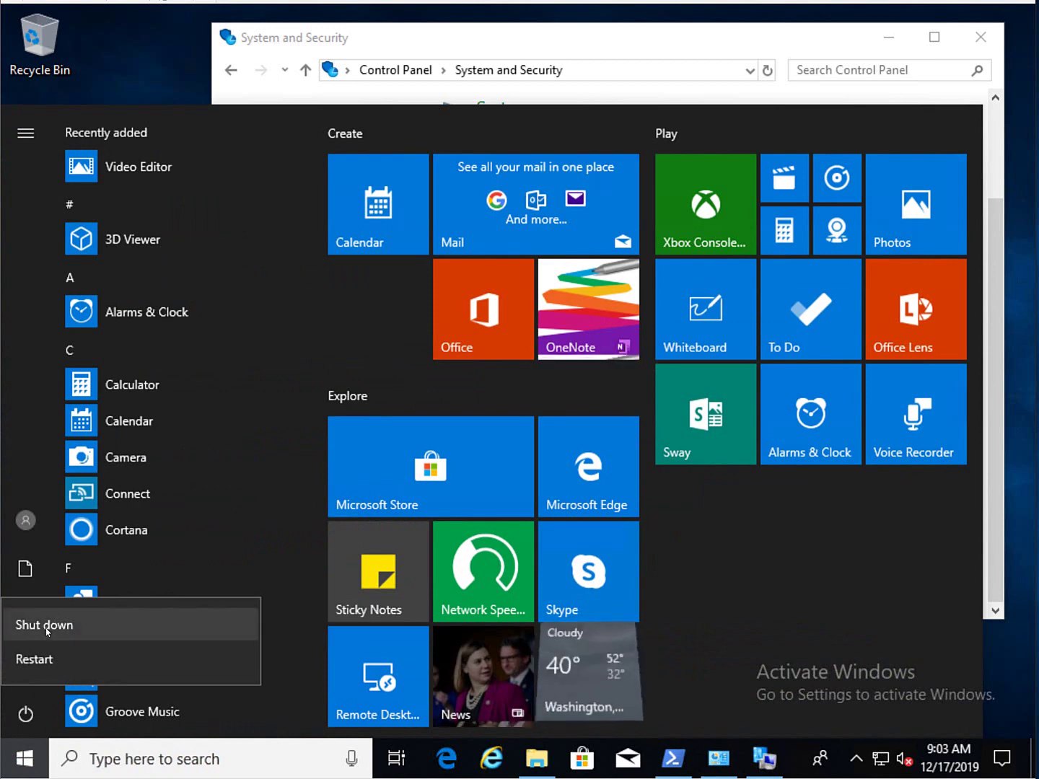
pyautogui.click(25, 758)
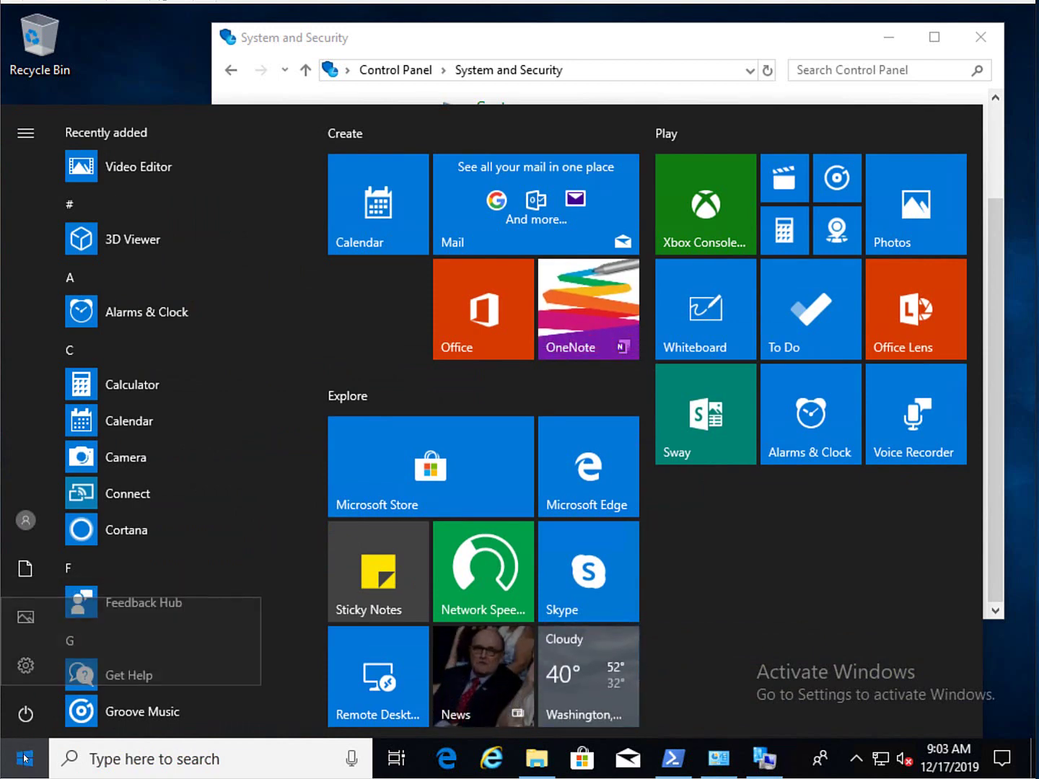
pyautogui.click(24, 758)
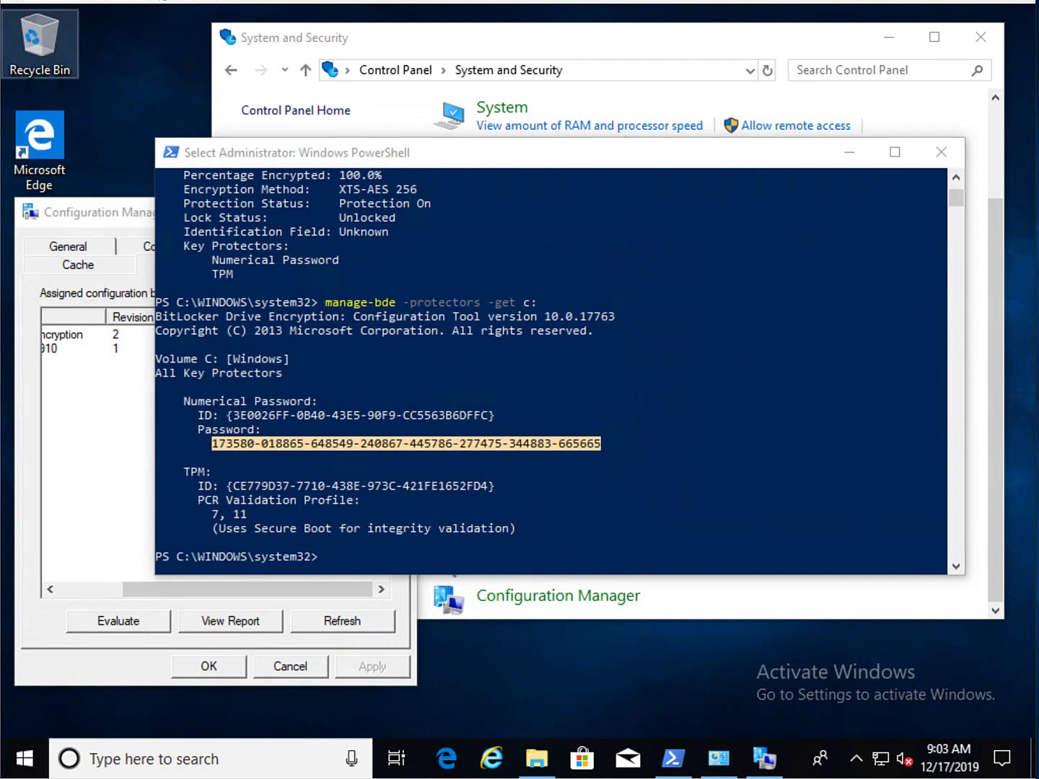
pyautogui.click(170, 10)
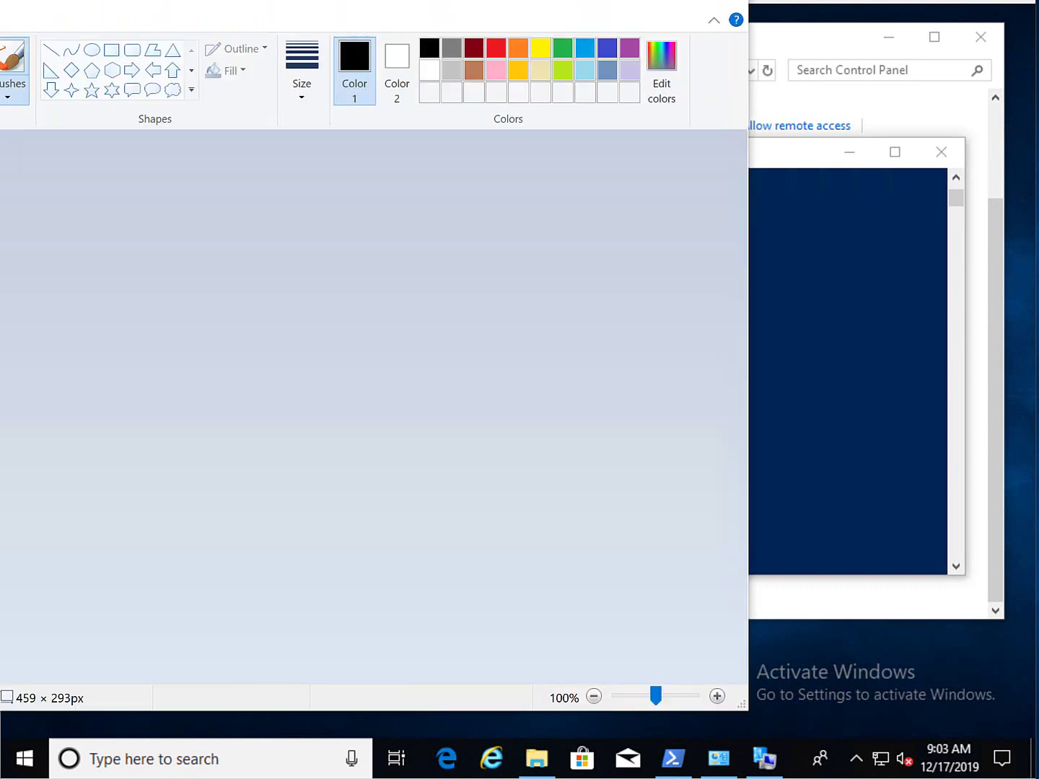
pyautogui.hotkey('ctrl', 'v')
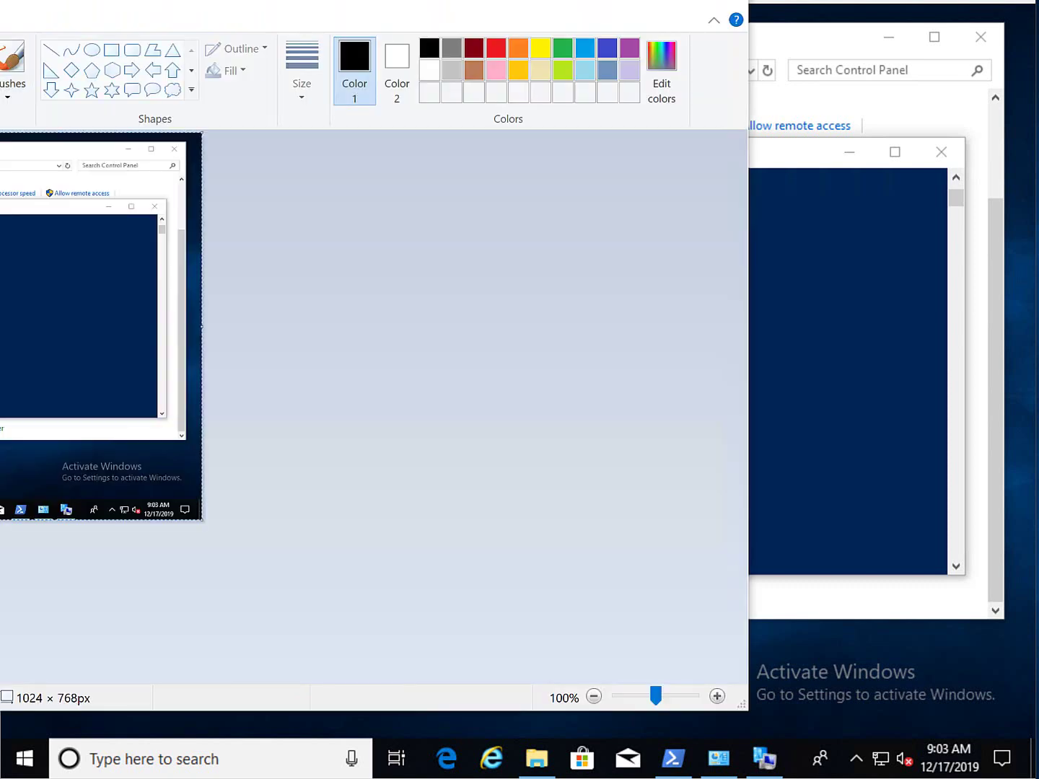
pyautogui.click(644, 3)
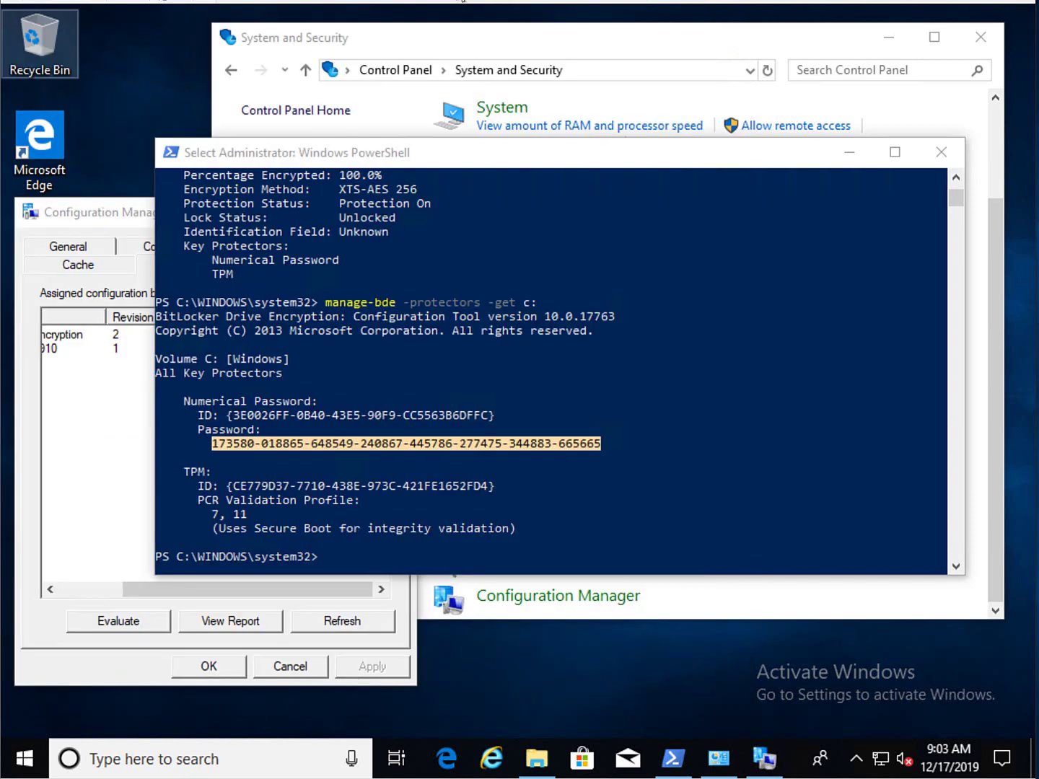
# - Shut down the Windows 10 virtual machine from the Start menu power options
pyautogui.click(24, 758)
pyautogui.click(28, 715)
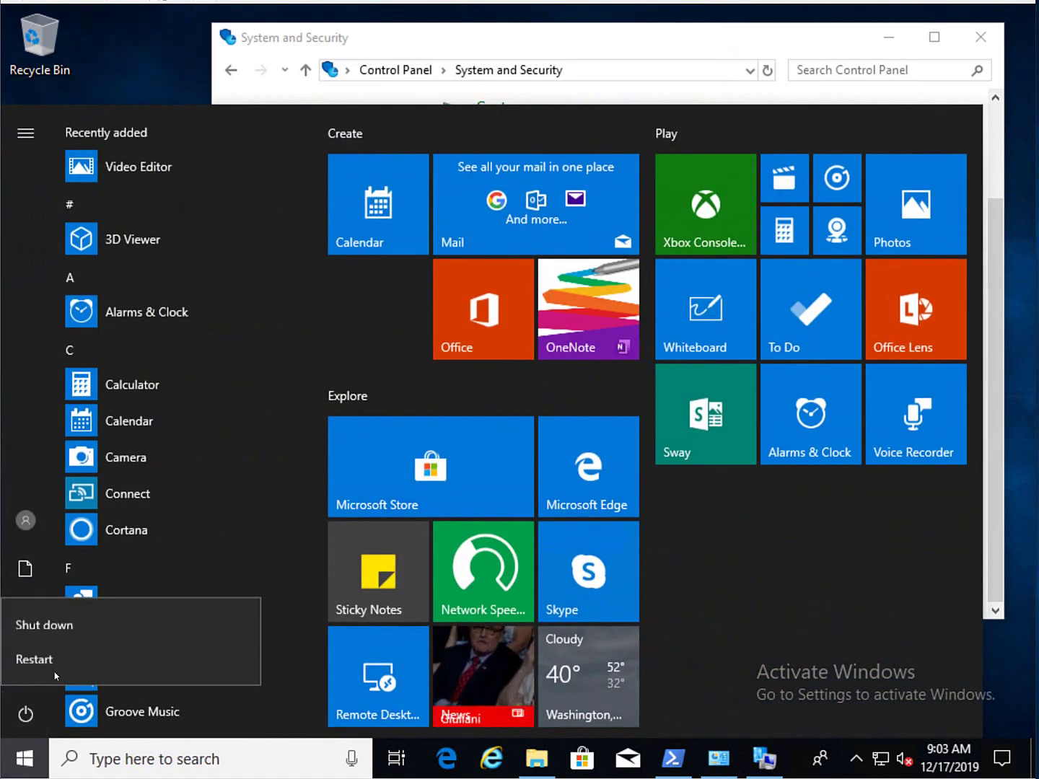
pyautogui.click(75, 633)
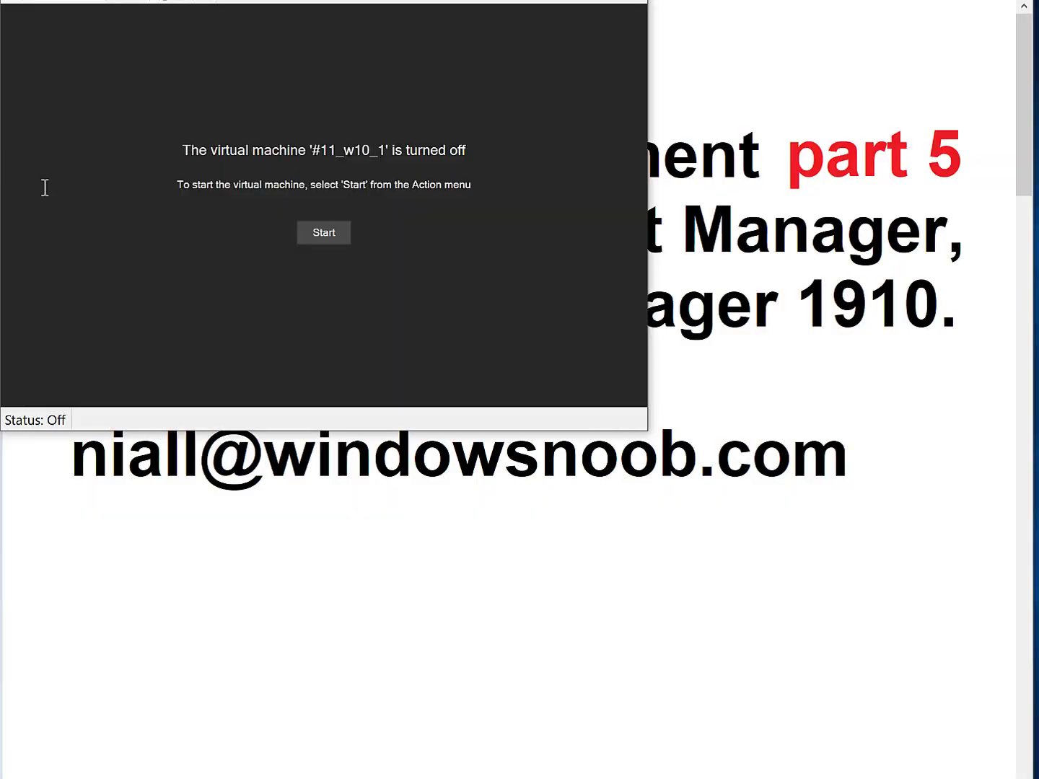
# - Disable Secure Boot in #11_w10_1's Security settings, save the settings, and start the VM
pyautogui.click(24, 2)
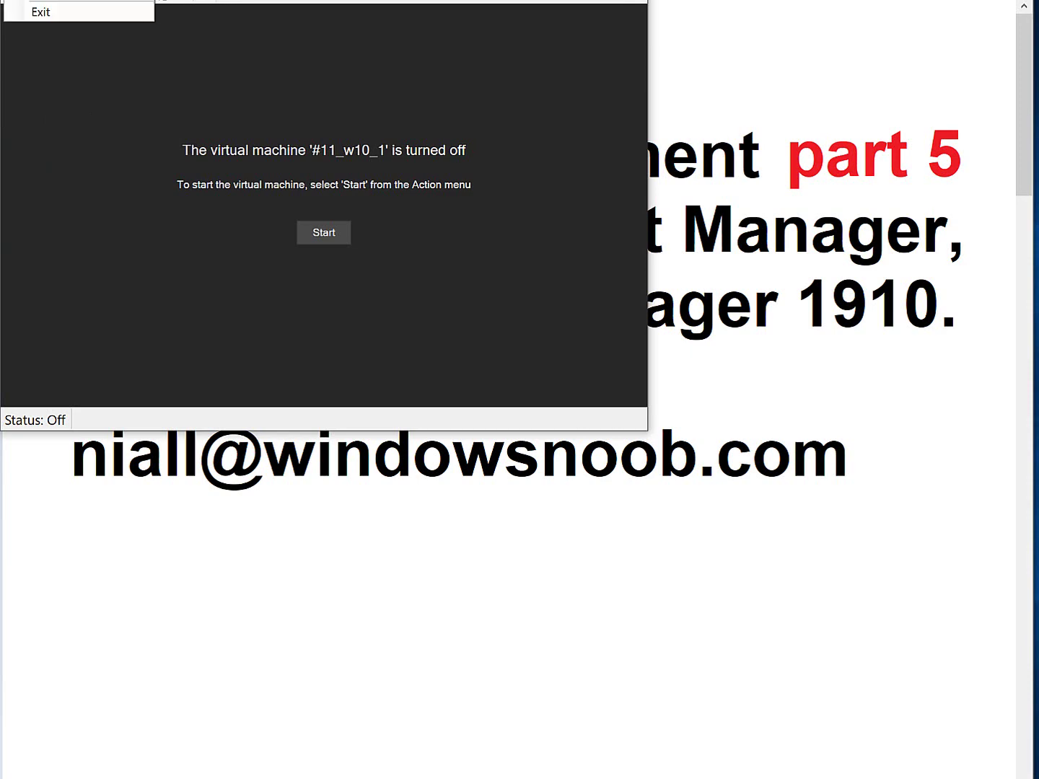
pyautogui.click(26, 6)
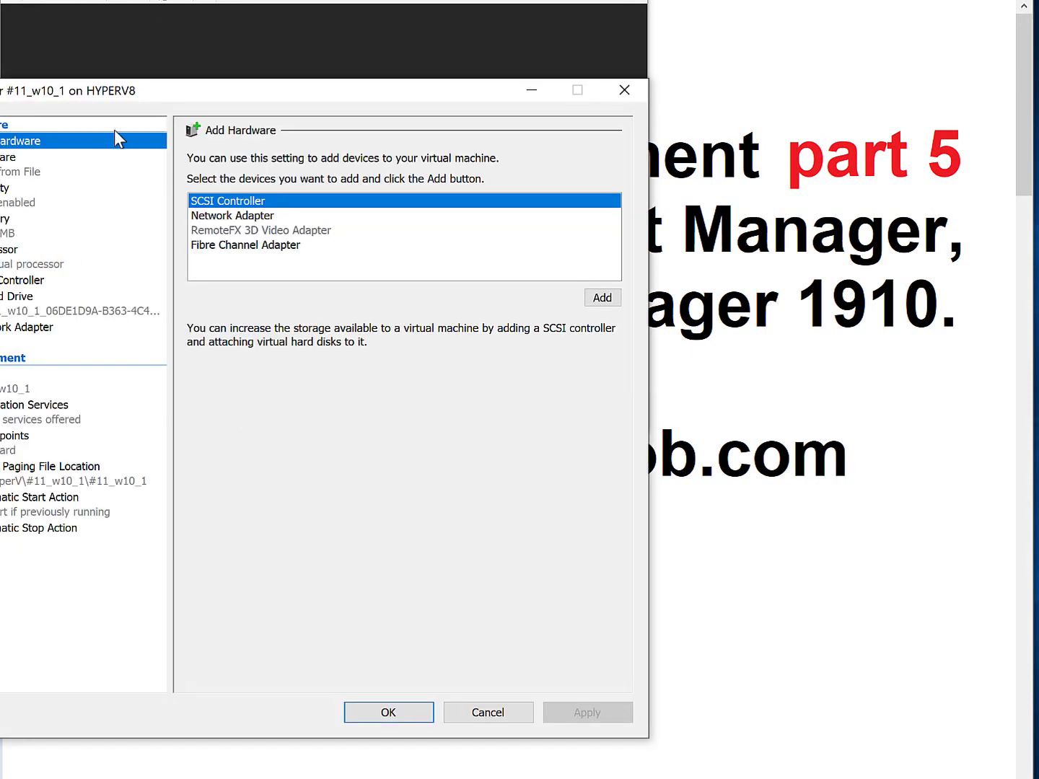
pyautogui.moveTo(194, 90); pyautogui.dragTo(442, 71)
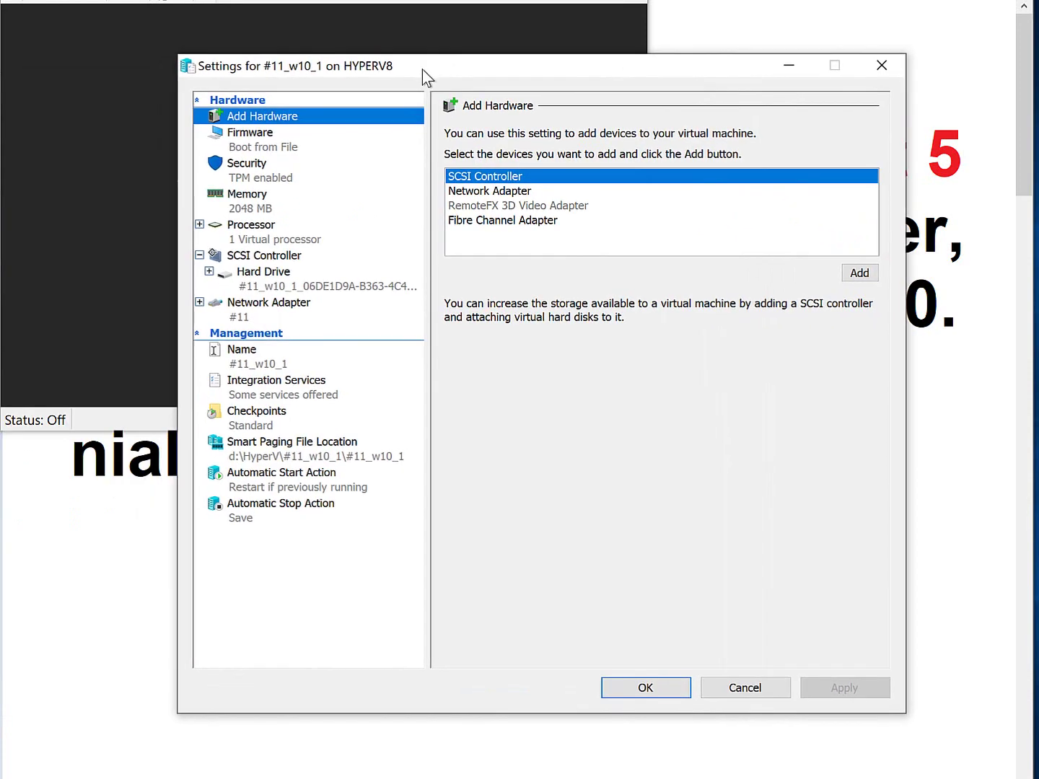
pyautogui.click(258, 180)
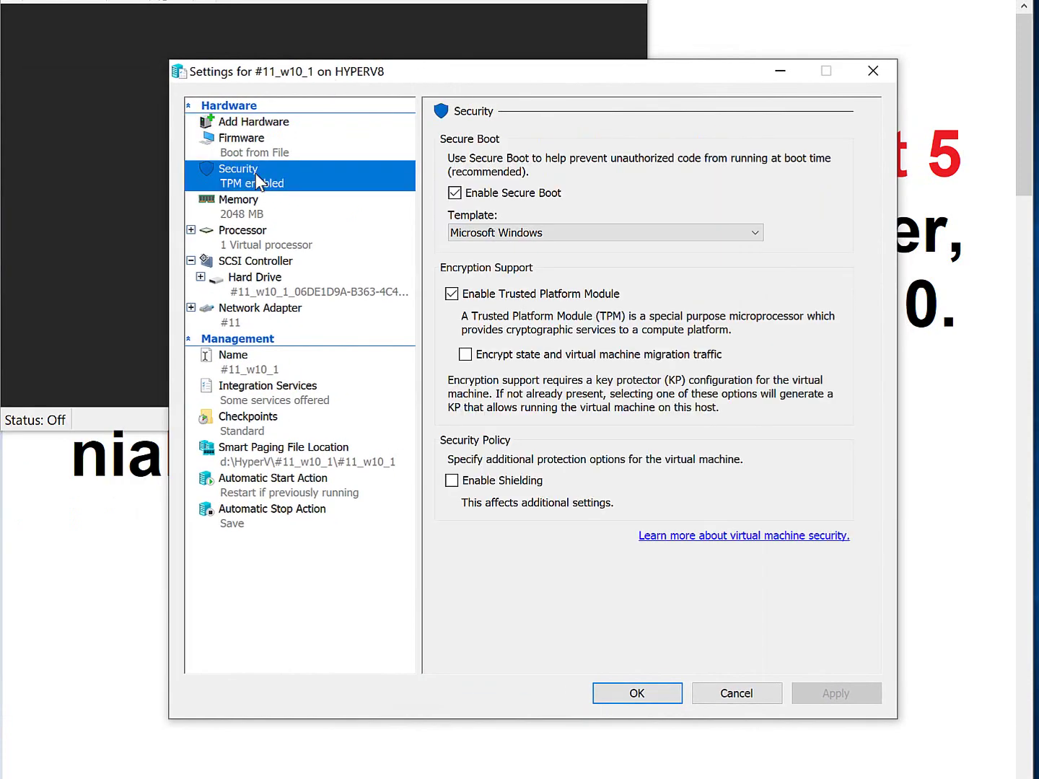
pyautogui.click(456, 189)
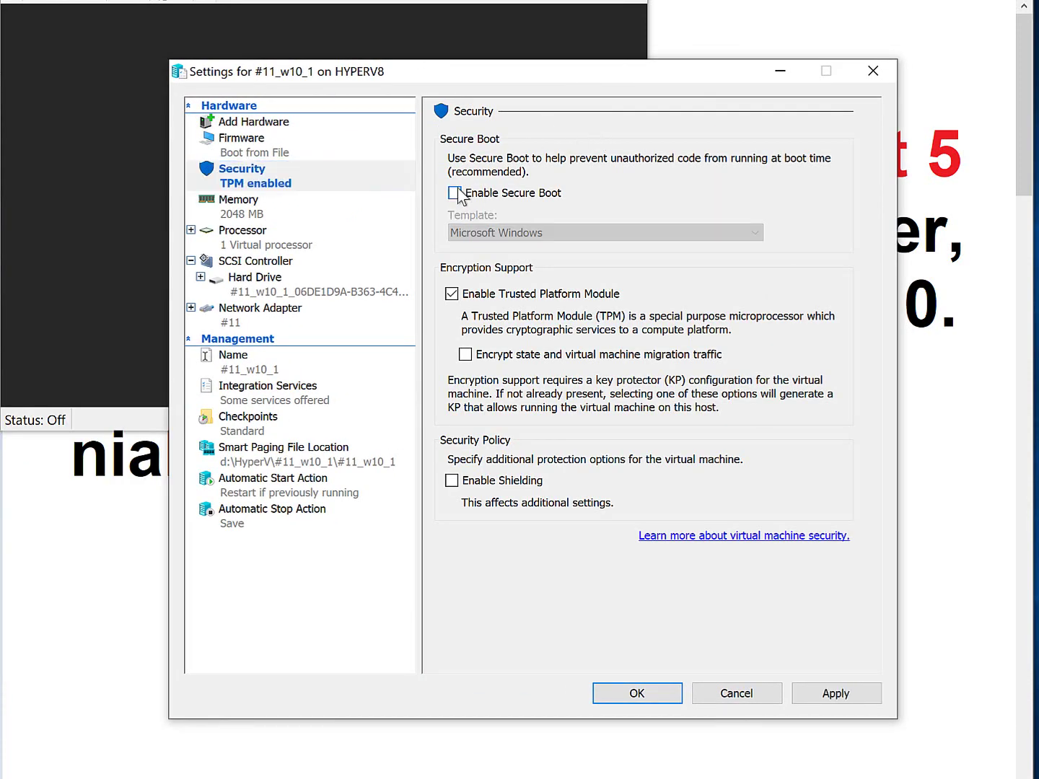
pyautogui.click(832, 695)
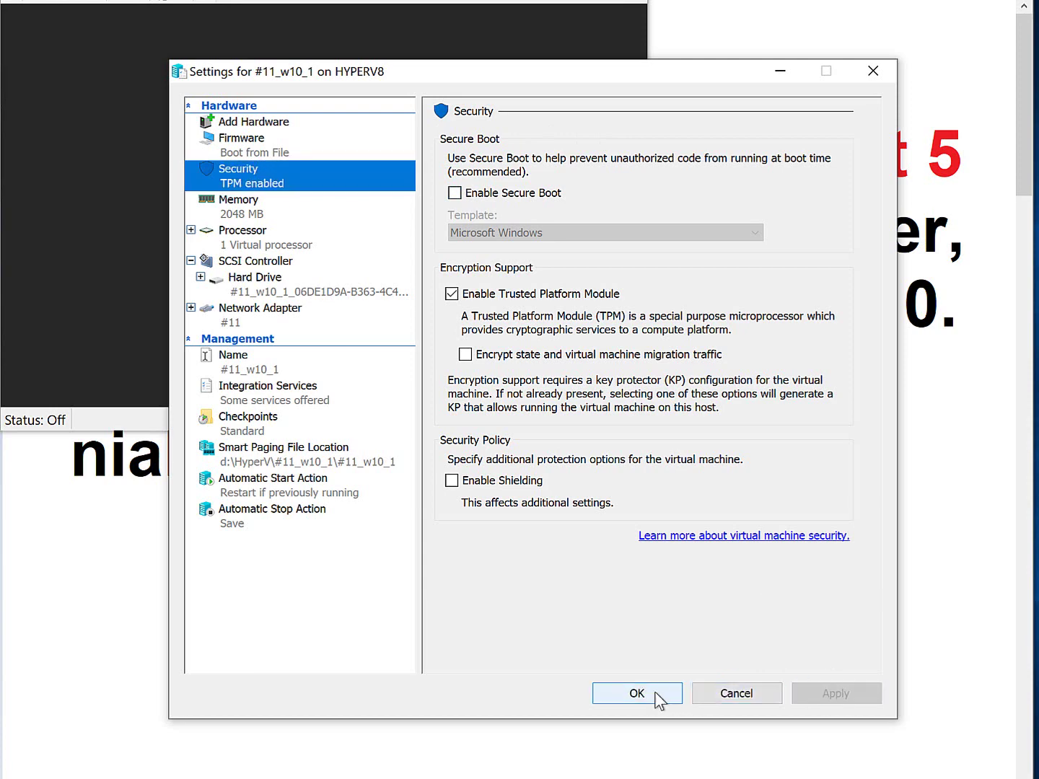
pyautogui.click(636, 694)
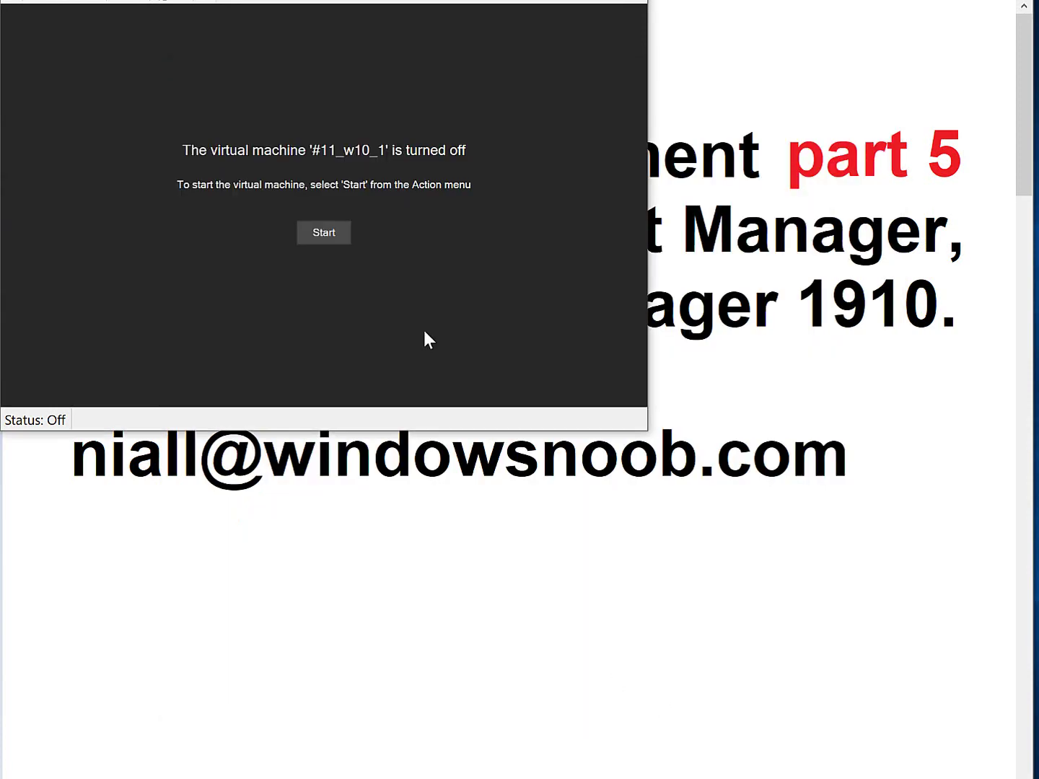
pyautogui.click(324, 240)
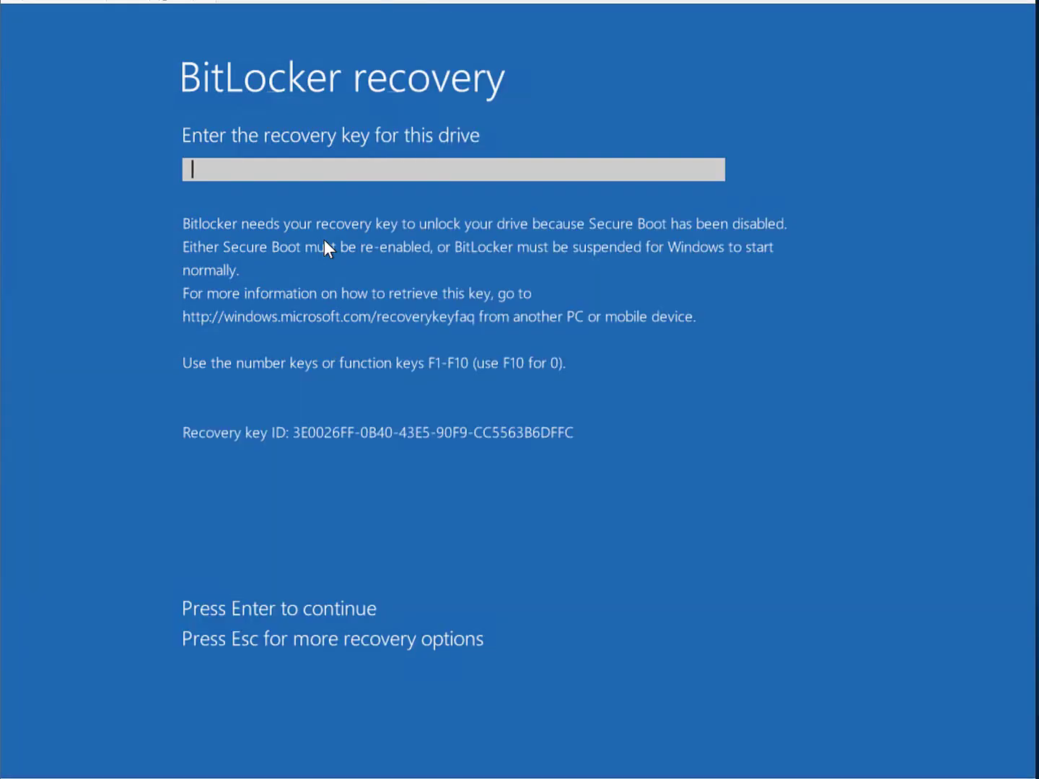
# - Enter the BitLocker recovery key to unlock the drive, then sign in with the domain account's password
pyautogui.click(207, 173)
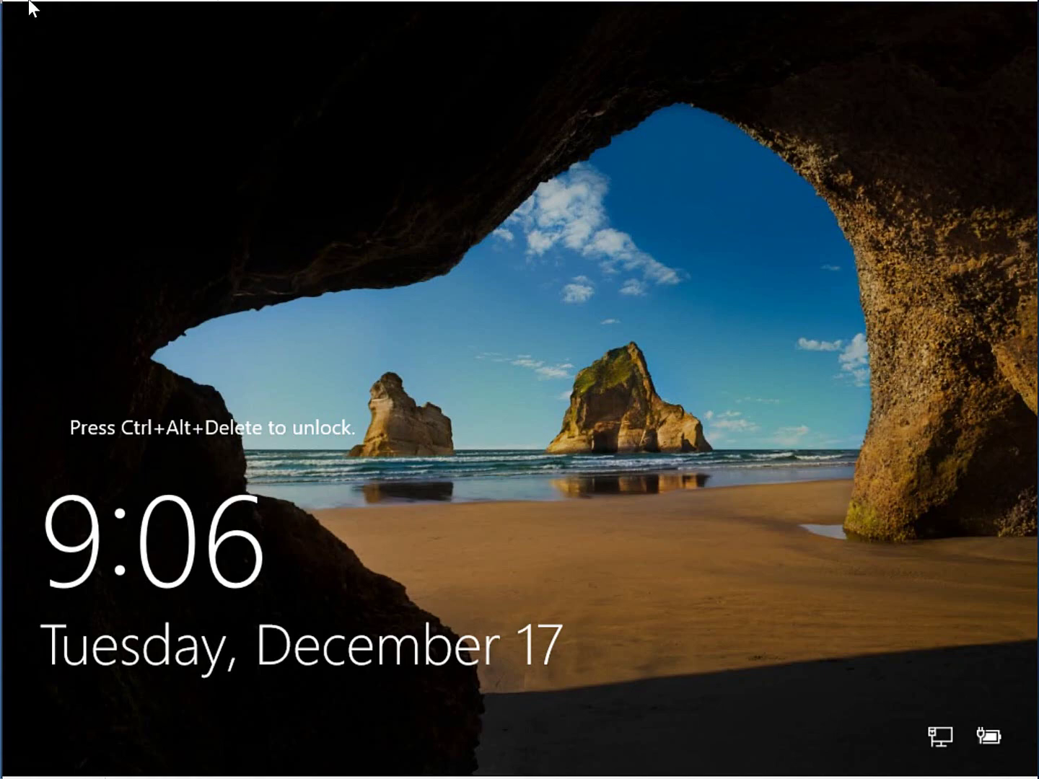
pyautogui.hotkey('ctrl', 'alt', 'Delete')
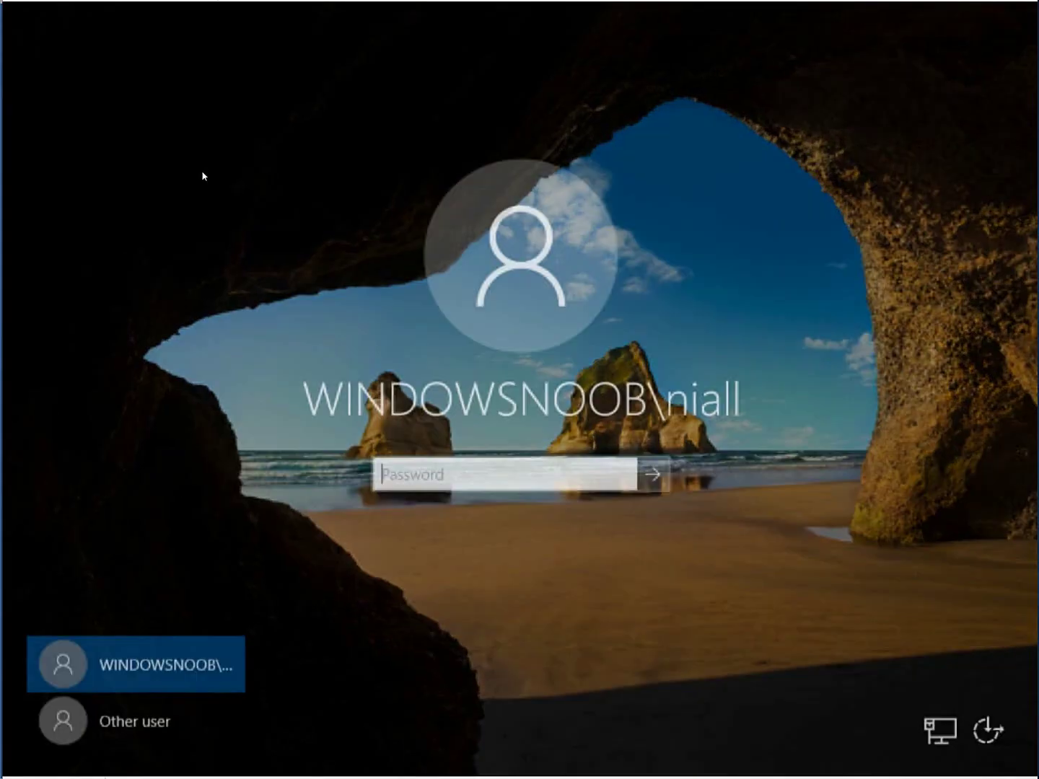
pyautogui.write('********')
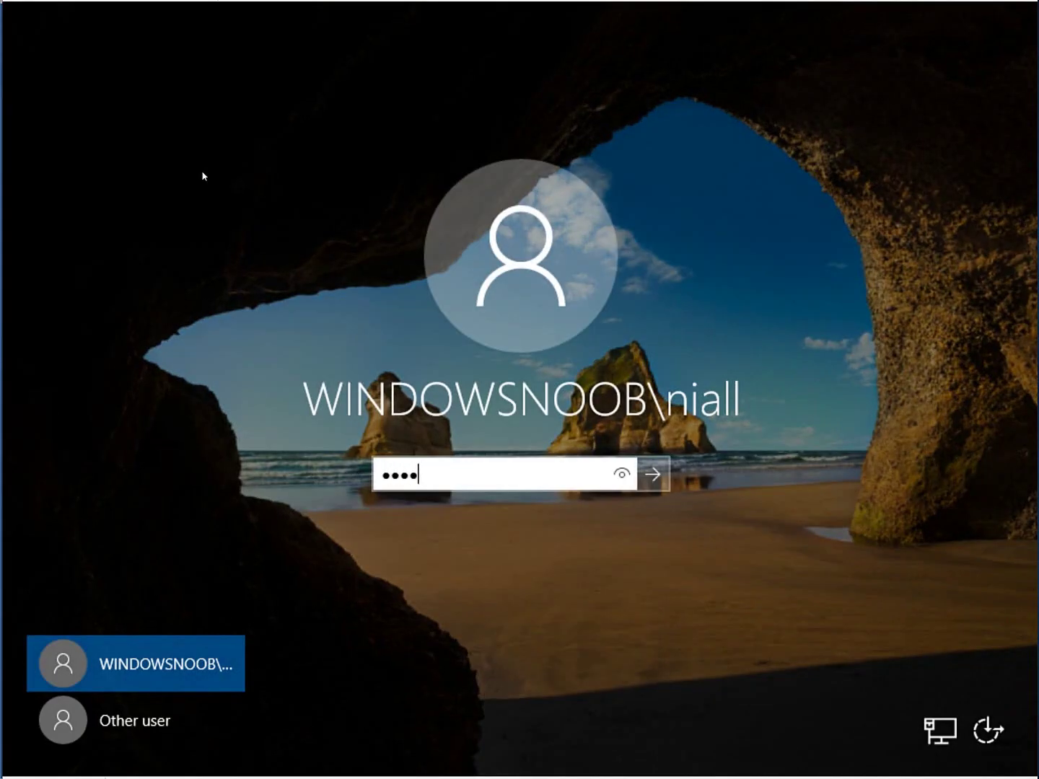
pyautogui.press('Return')
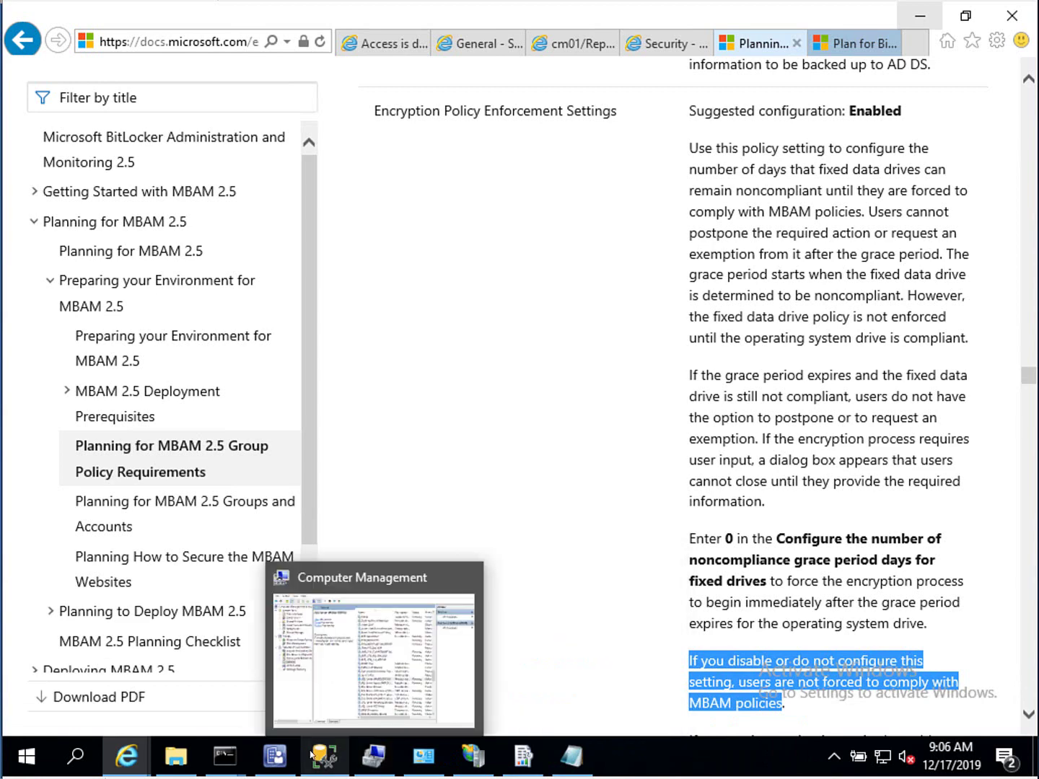
# - Bring up SSMS, dismiss the GetRecoveryKey menu, and select the RecoveryAndHardwareCore_Machines table
pyautogui.click(325, 756)
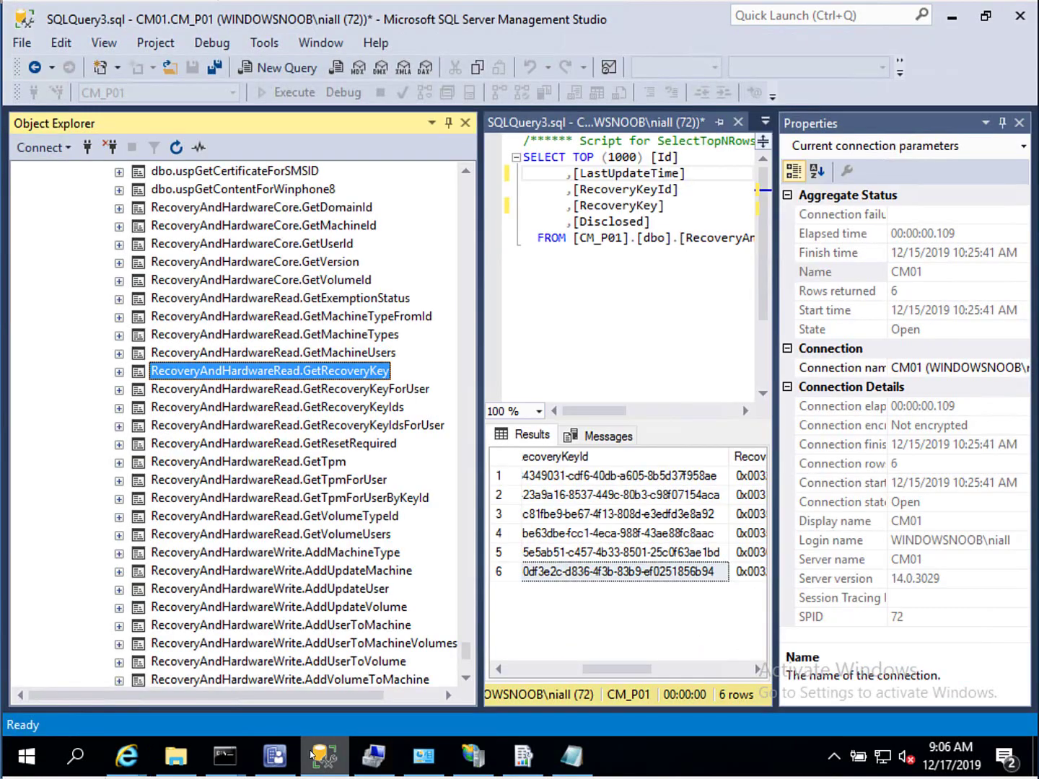
pyautogui.rightClick(347, 371)
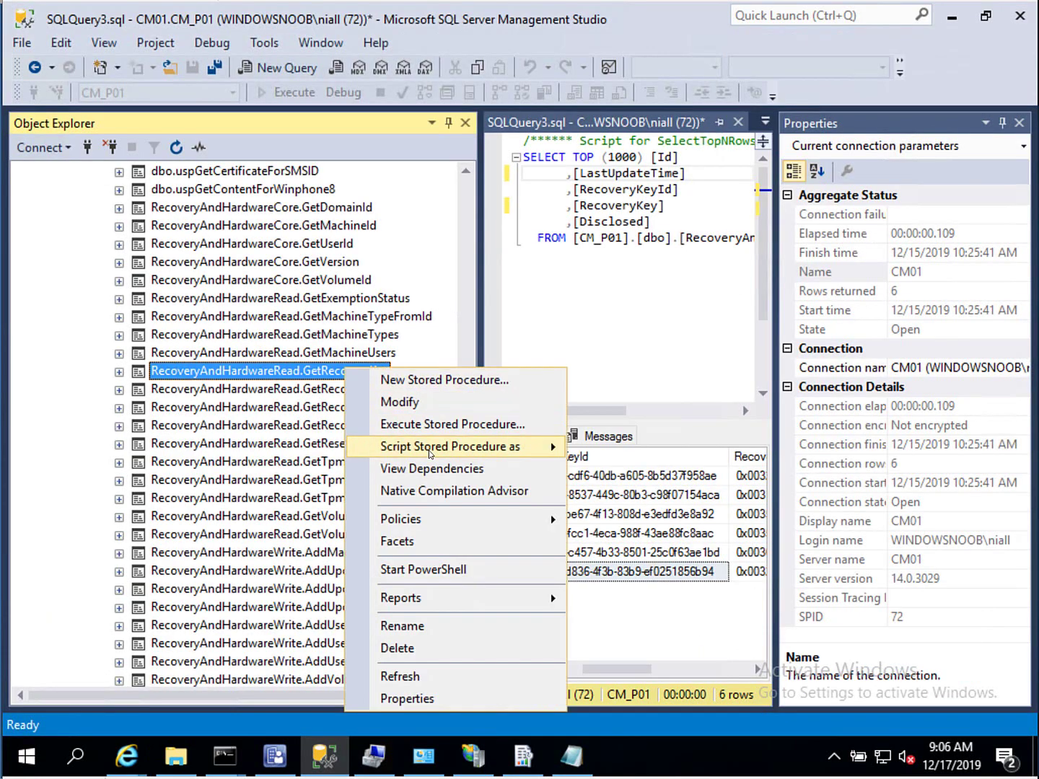
pyautogui.moveTo(430, 454)
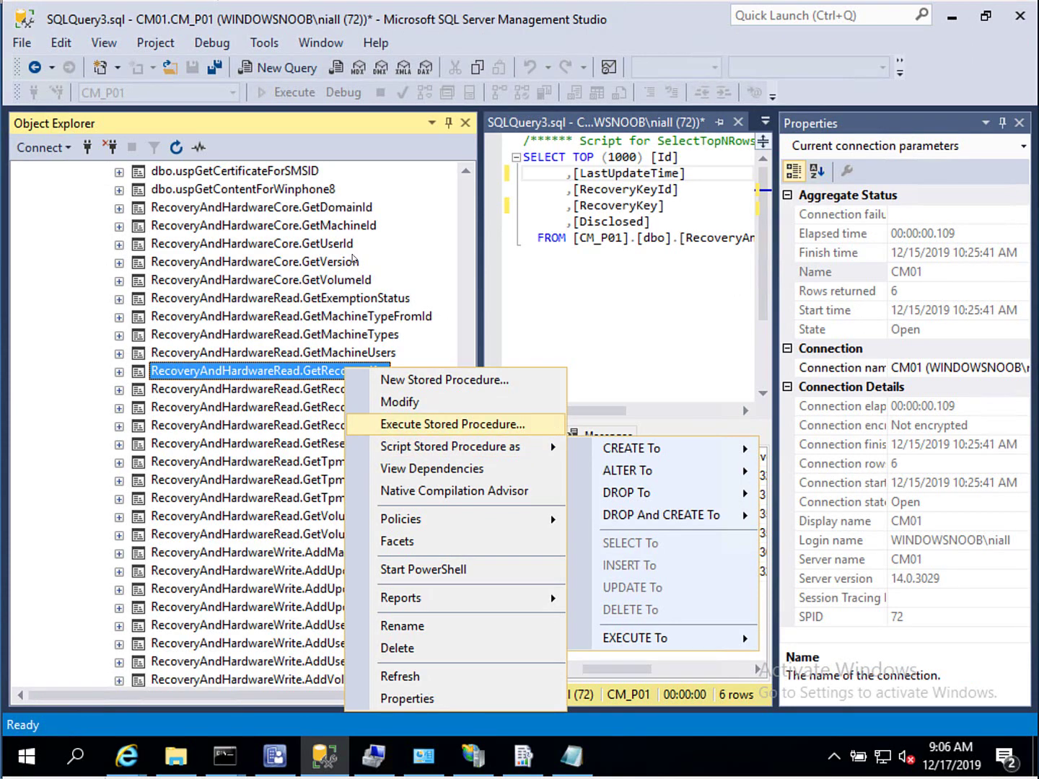
pyautogui.click(482, 186)
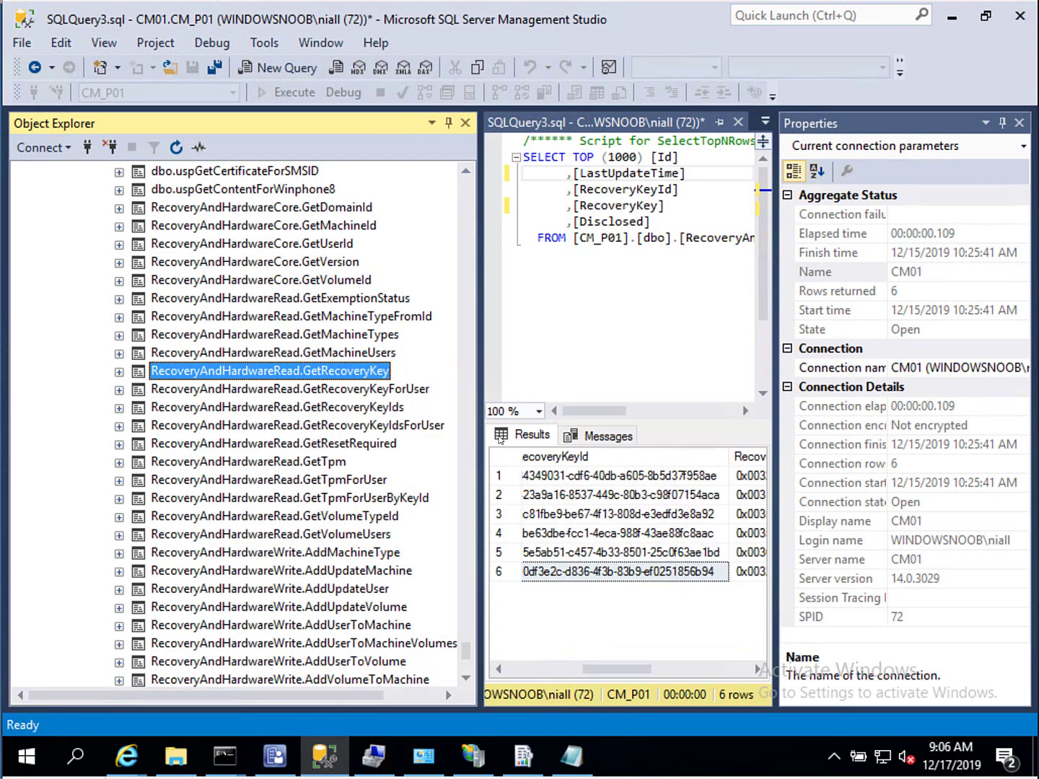
pyautogui.scroll(9, 466, 648)
pyautogui.scroll(20, 463, 603)
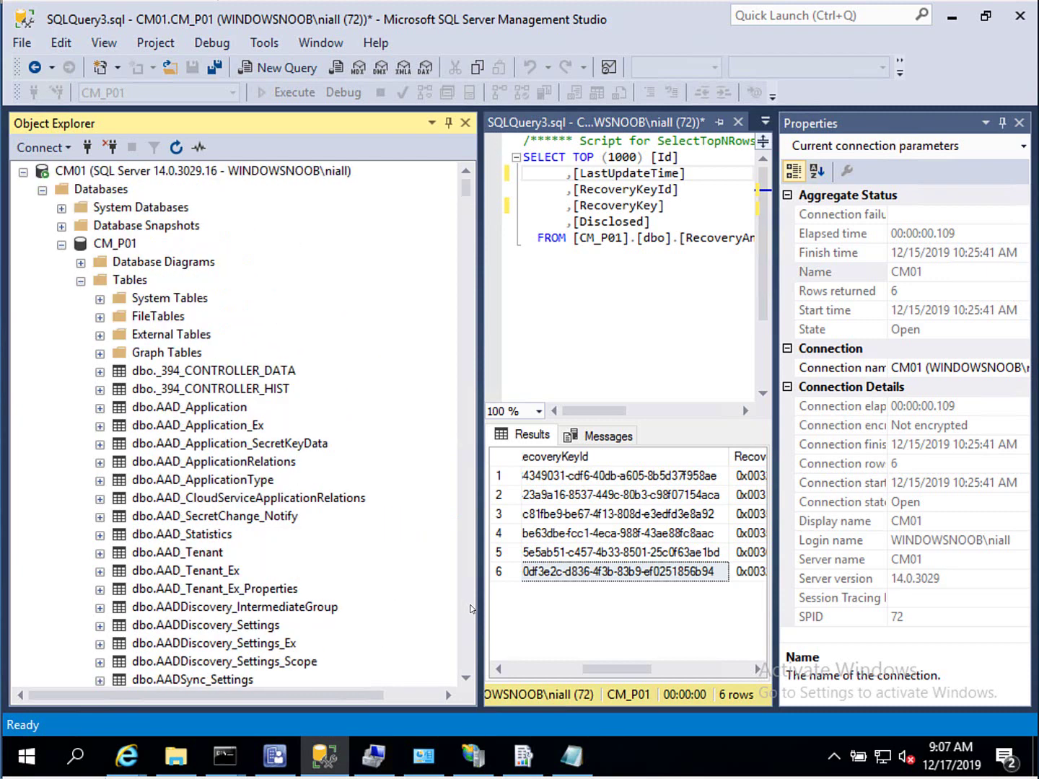
pyautogui.scroll(-20, 465, 606)
pyautogui.scroll(-5, 471, 608)
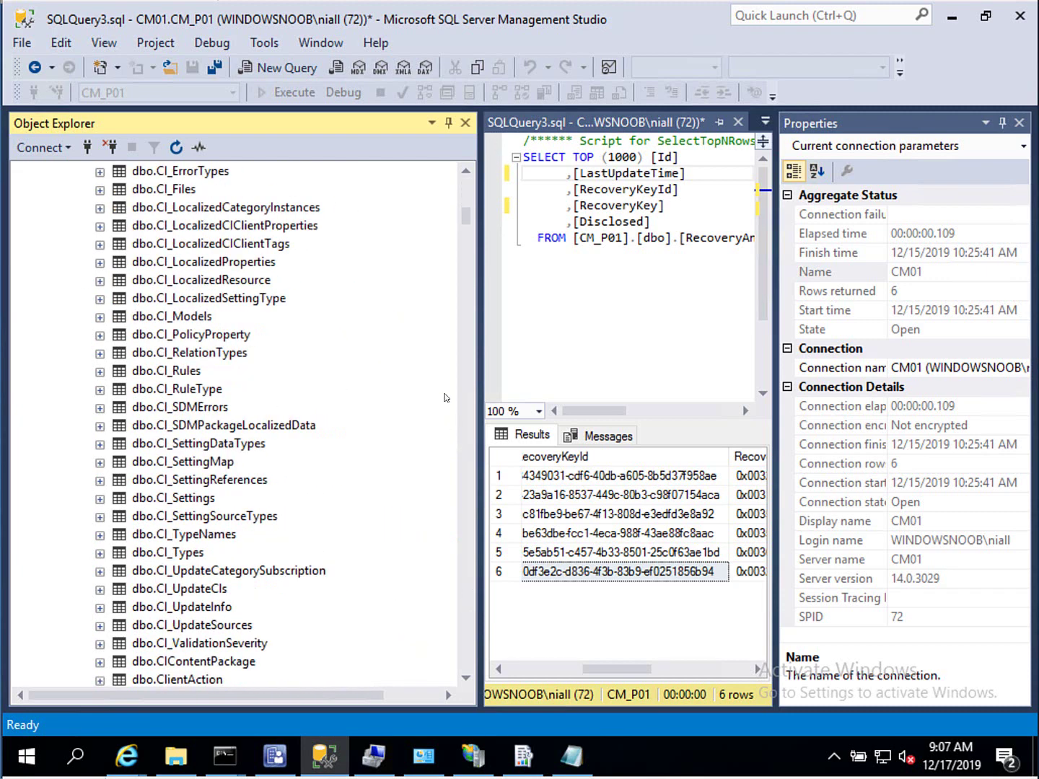
pyautogui.moveTo(466, 216); pyautogui.dragTo(478, 310)
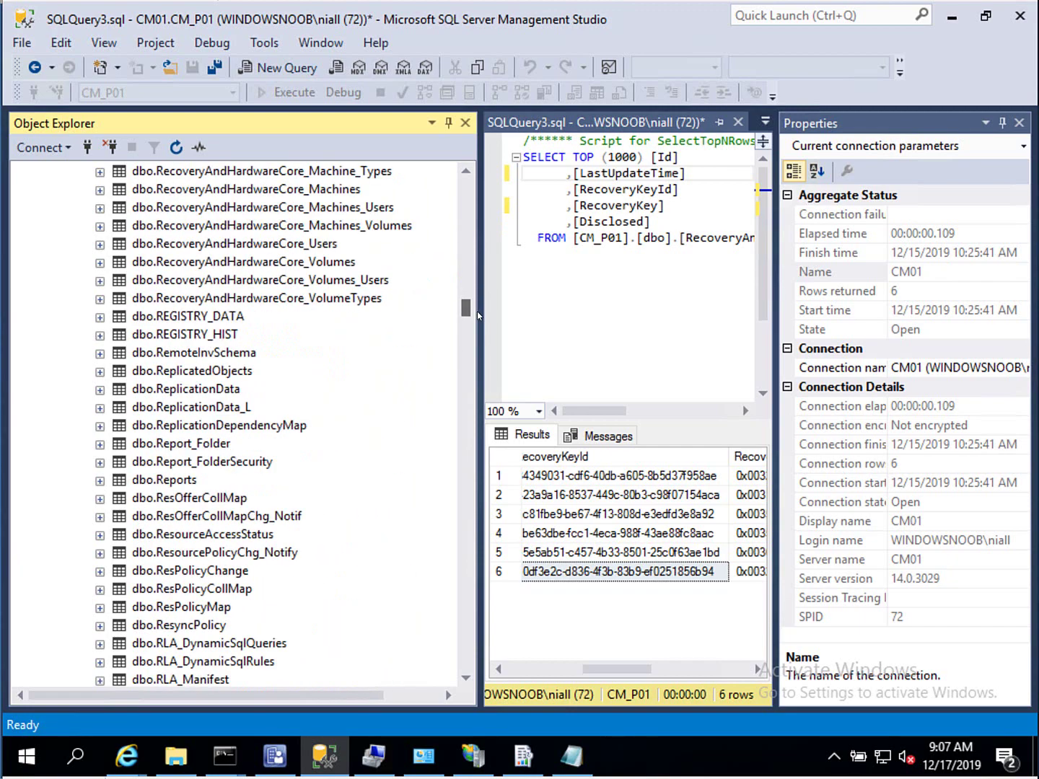
pyautogui.click(303, 190)
pyautogui.scroll(2, 266, 243)
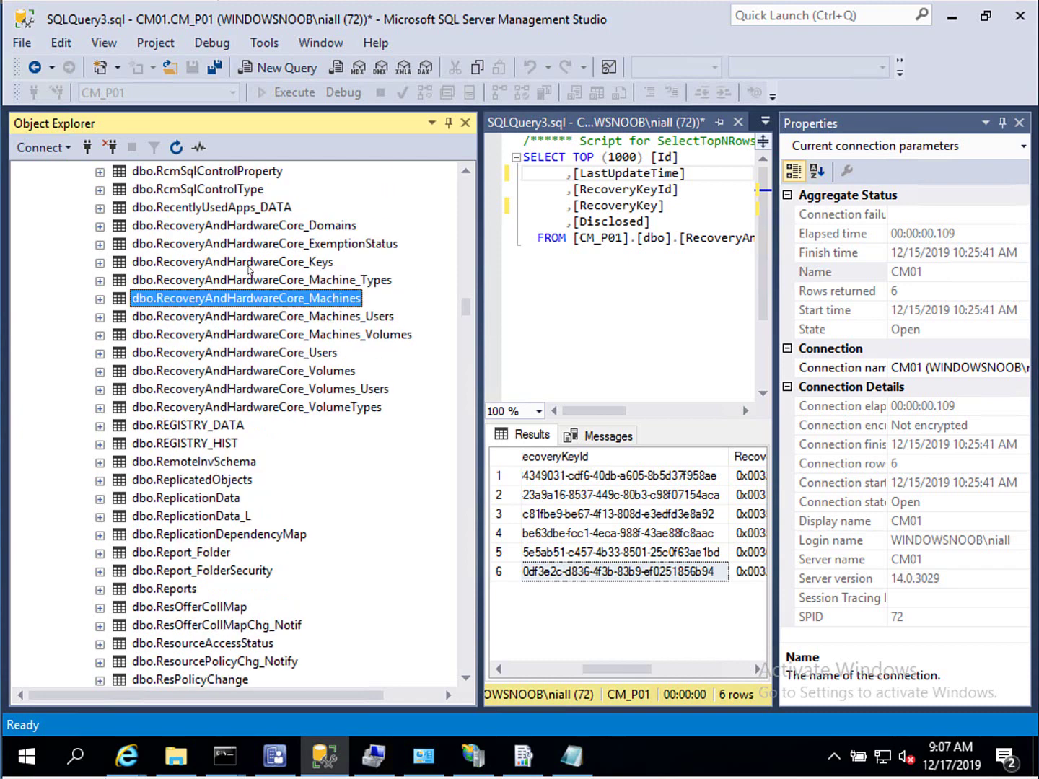
# - Select the top 1000 rows of dbo.RecoveryAndHardwareCore_Keys and widen the query pane
pyautogui.rightClick(250, 269)
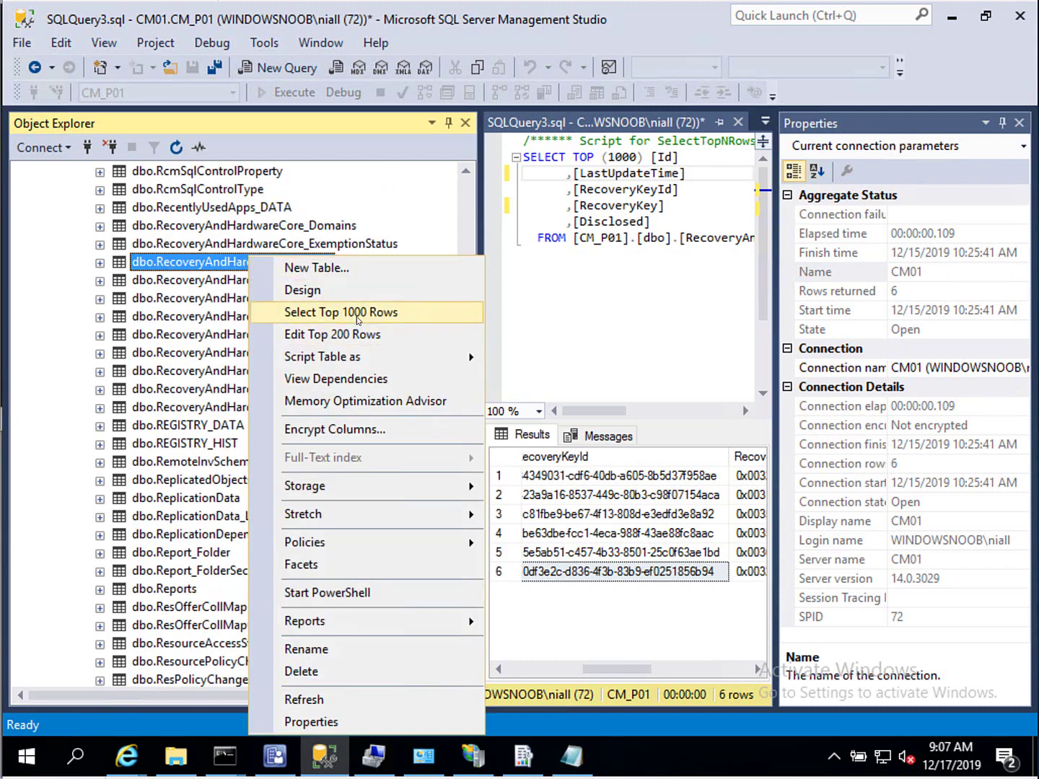
pyautogui.click(360, 321)
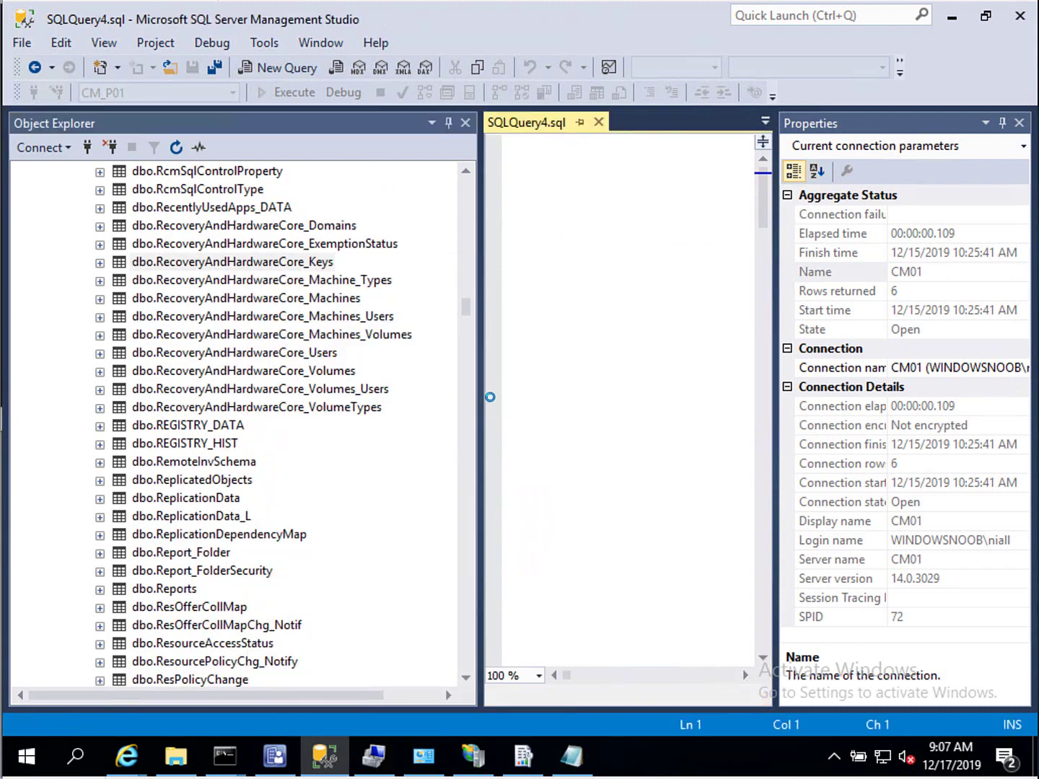
pyautogui.moveTo(390, 416); pyautogui.dragTo(217, 416)
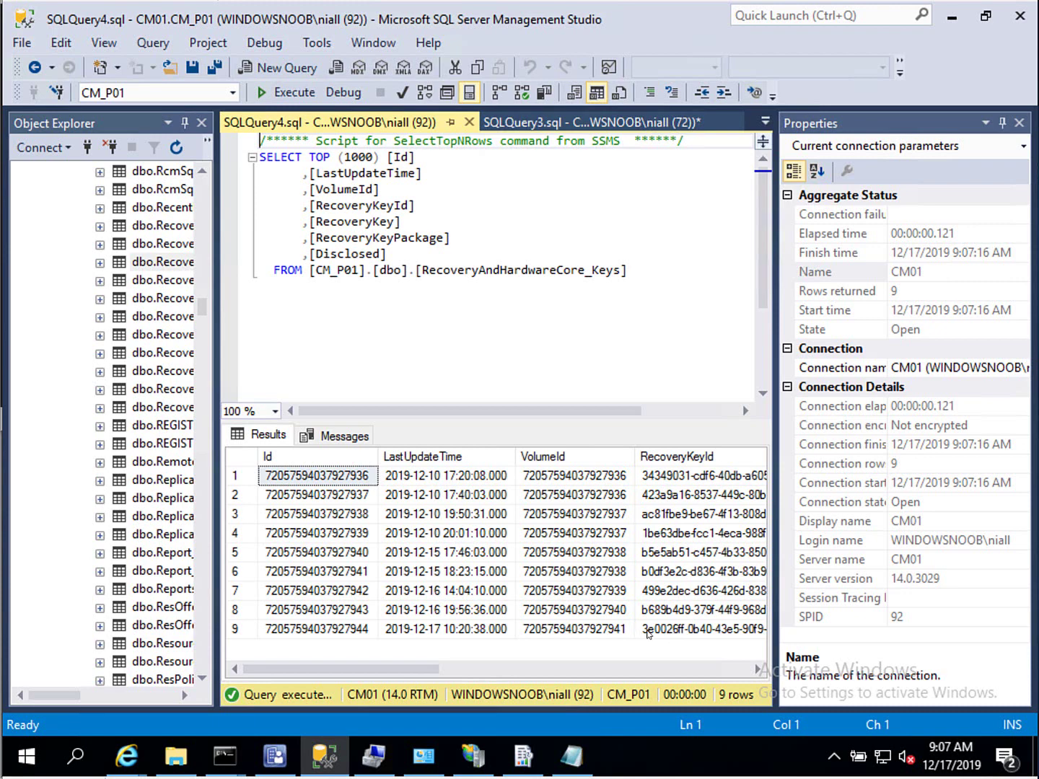
# - Inspect row 9's RecoveryKeyId, 2019-12-17 date and Disclosed value 0 in the results grid
pyautogui.click(651, 633)
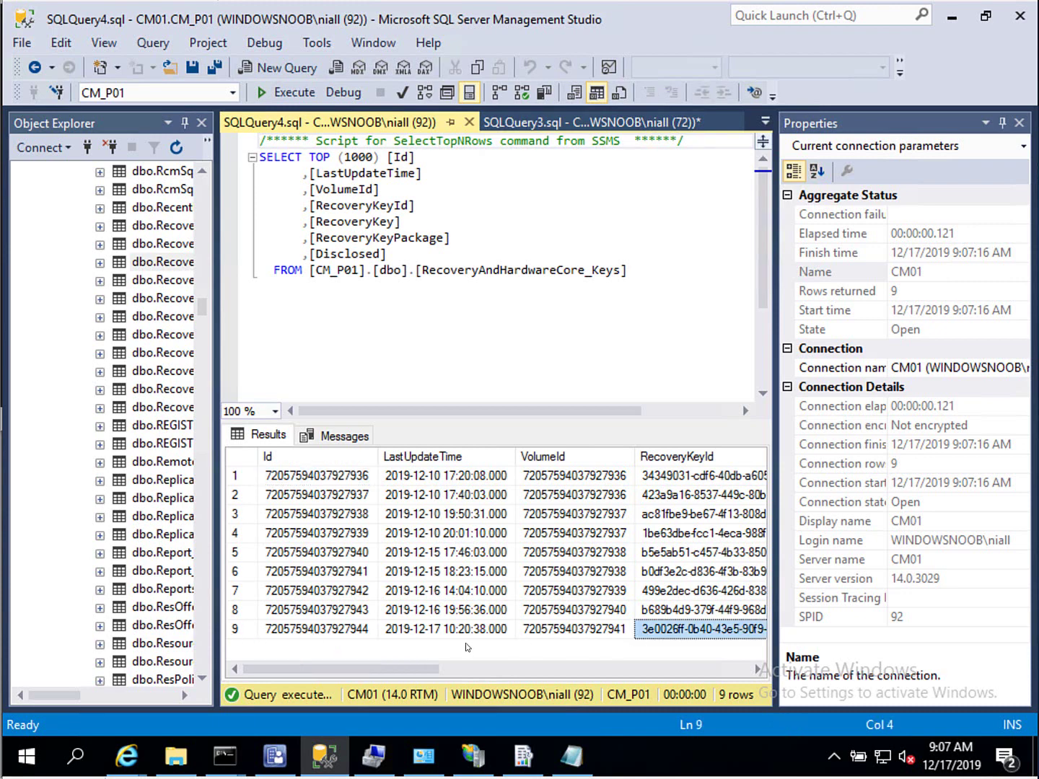
pyautogui.moveTo(373, 666); pyautogui.dragTo(710, 692)
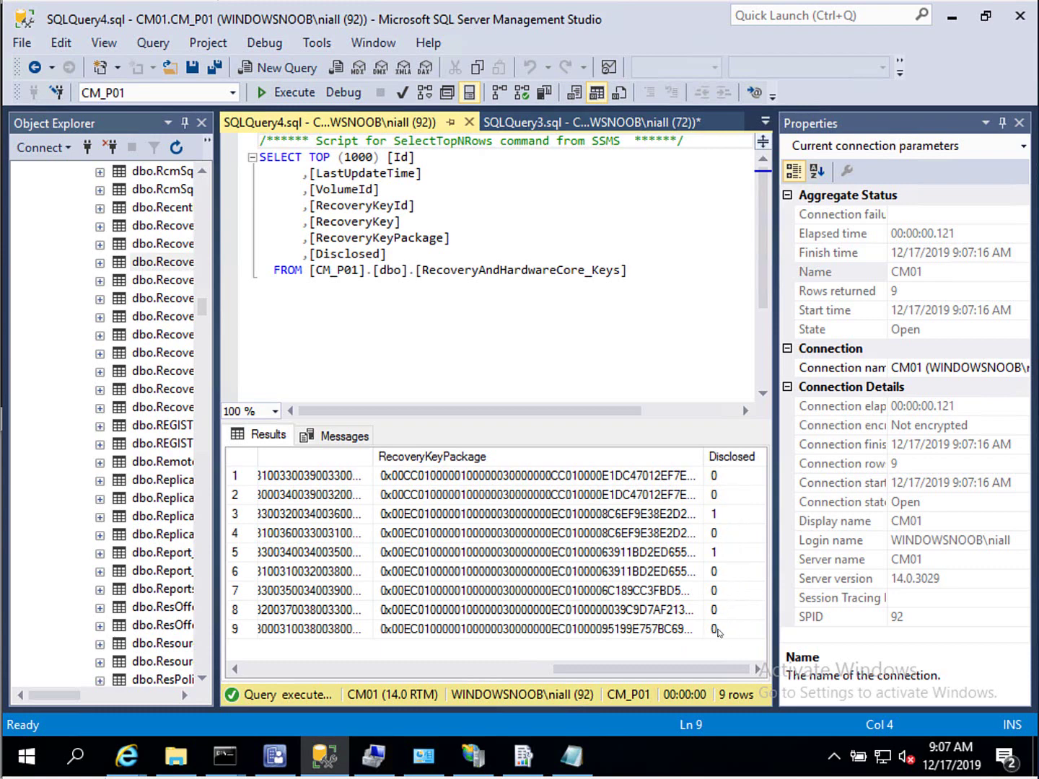
pyautogui.moveTo(713, 671); pyautogui.dragTo(294, 671)
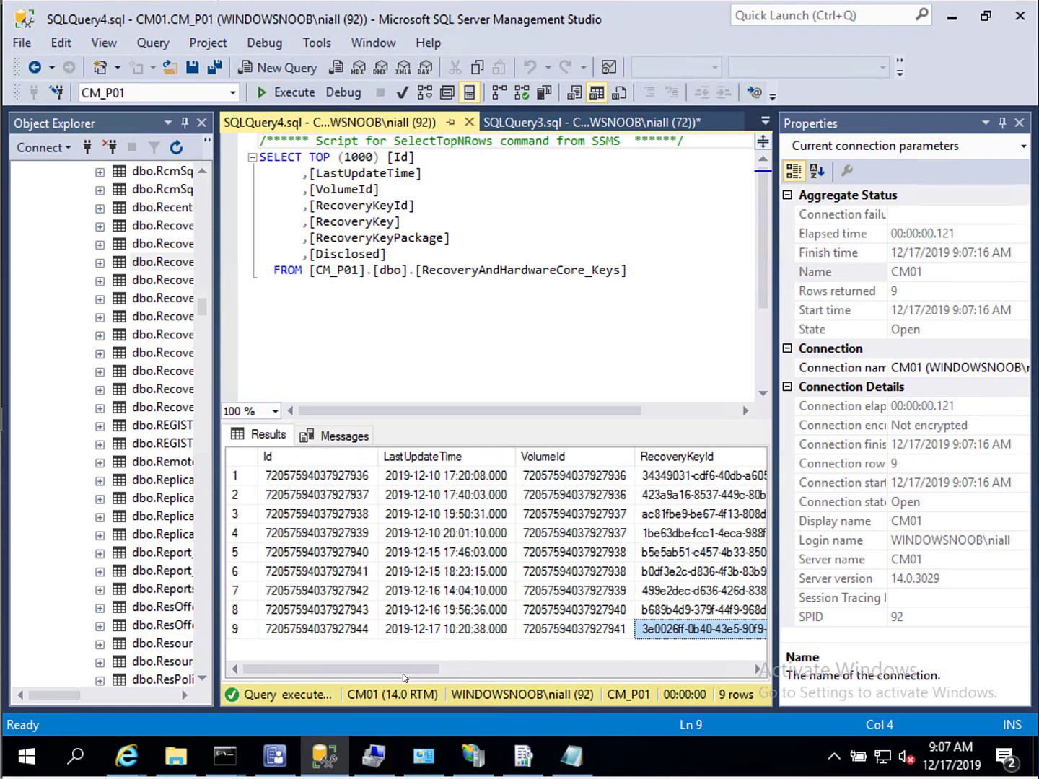
pyautogui.moveTo(404, 673); pyautogui.dragTo(534, 684)
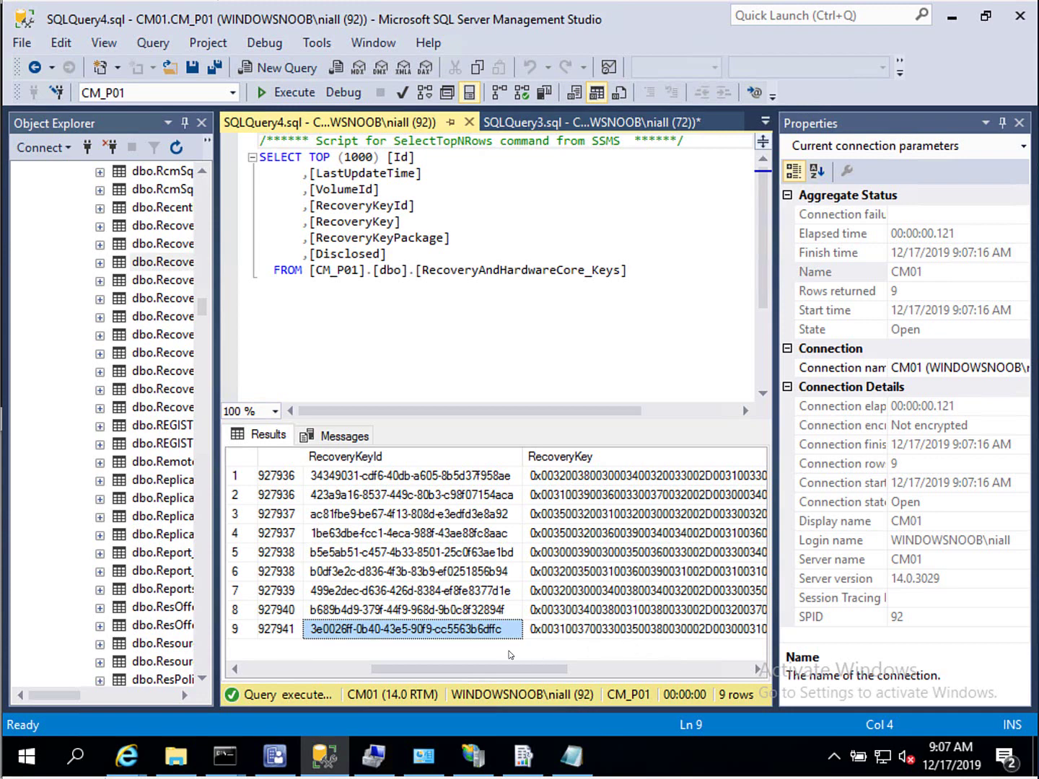
pyautogui.moveTo(451, 673); pyautogui.dragTo(712, 677)
pyautogui.click(713, 630)
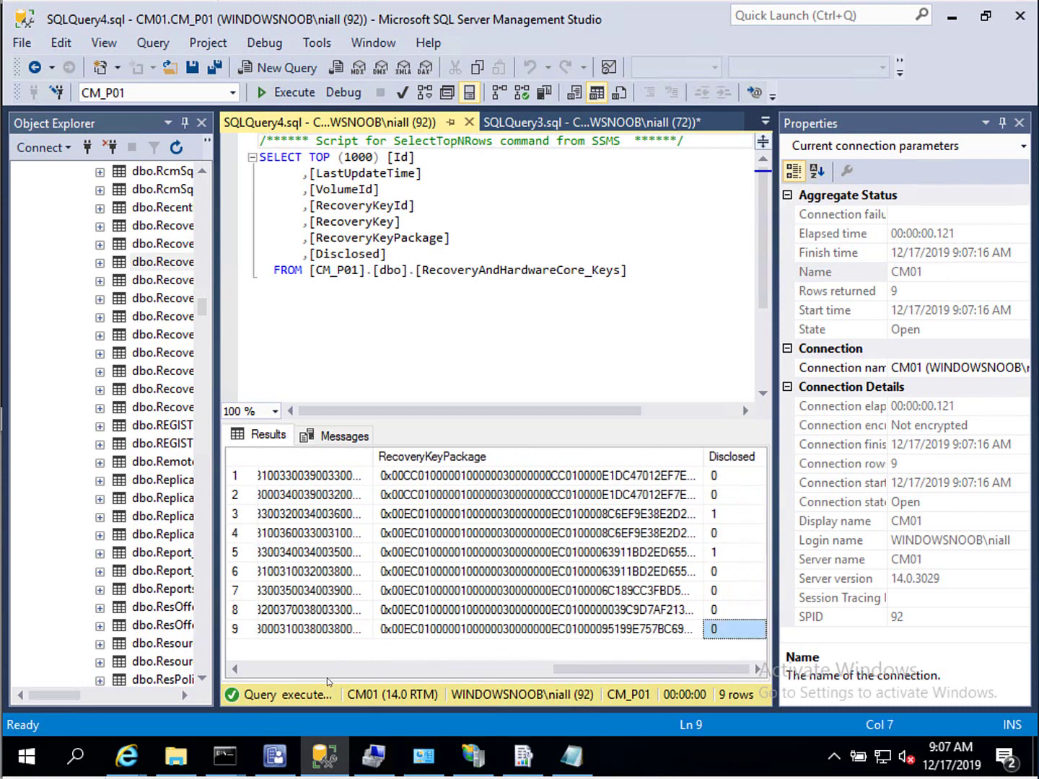
pyautogui.moveTo(574, 675); pyautogui.dragTo(190, 692)
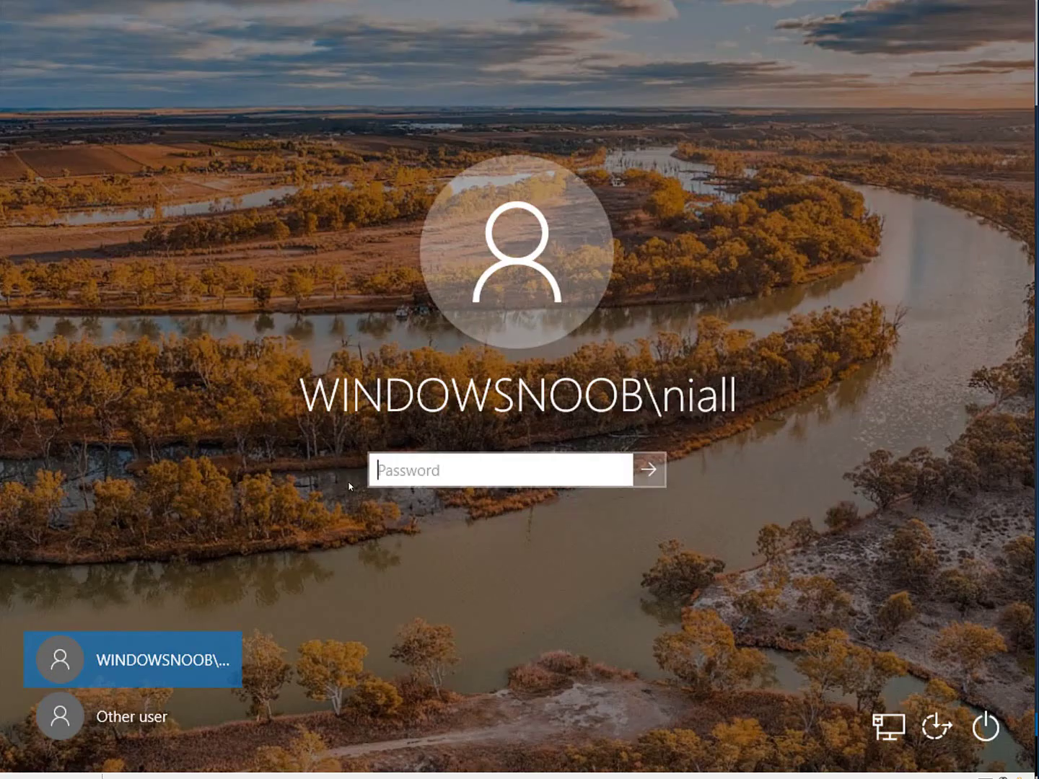
# - Sign in to the VM with the domain password and minimize PowerShell and Event Viewer
pyautogui.write('********')
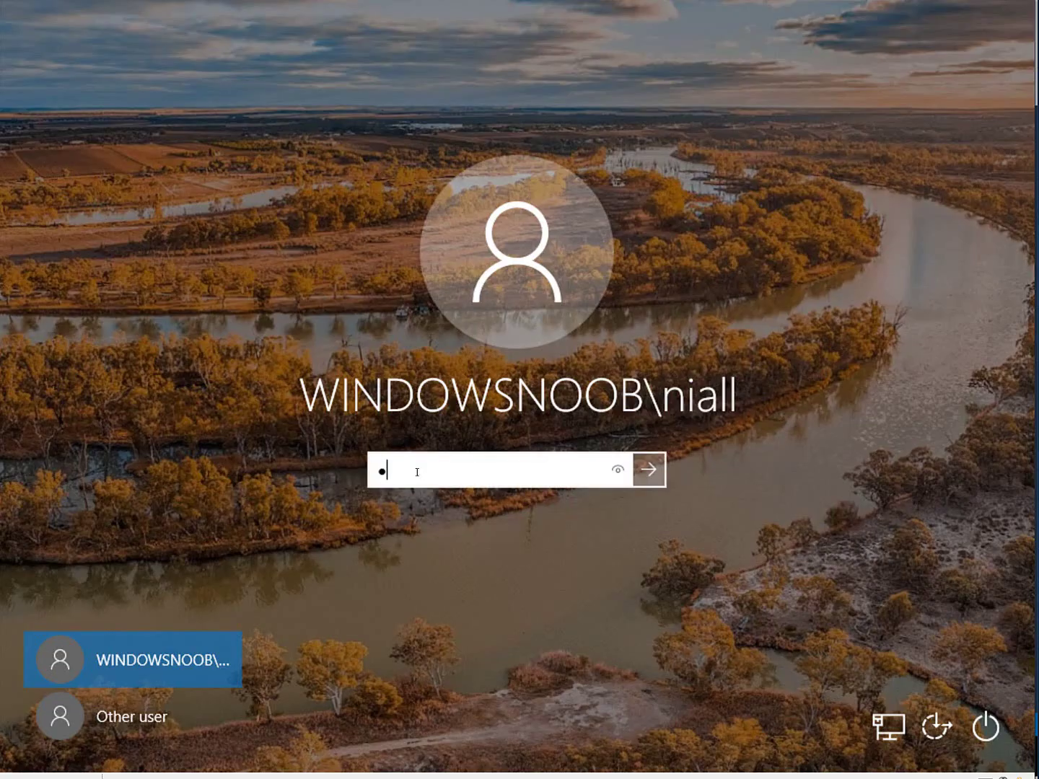
pyautogui.press('Return')
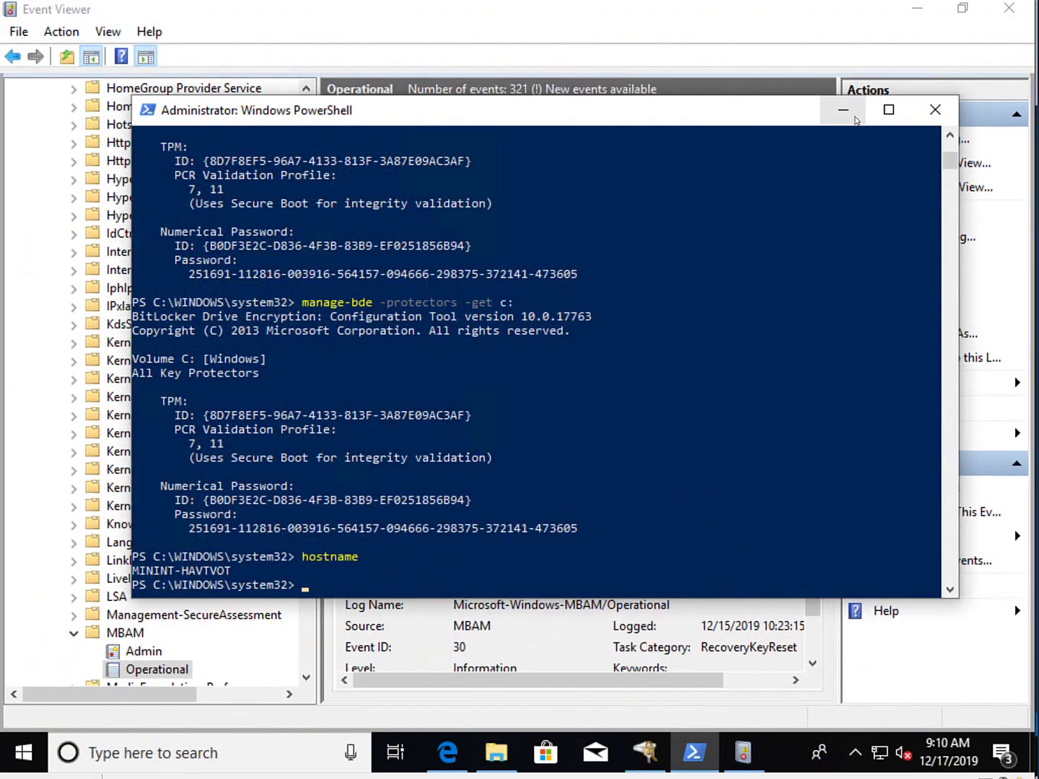
pyautogui.click(843, 110)
pyautogui.click(917, 8)
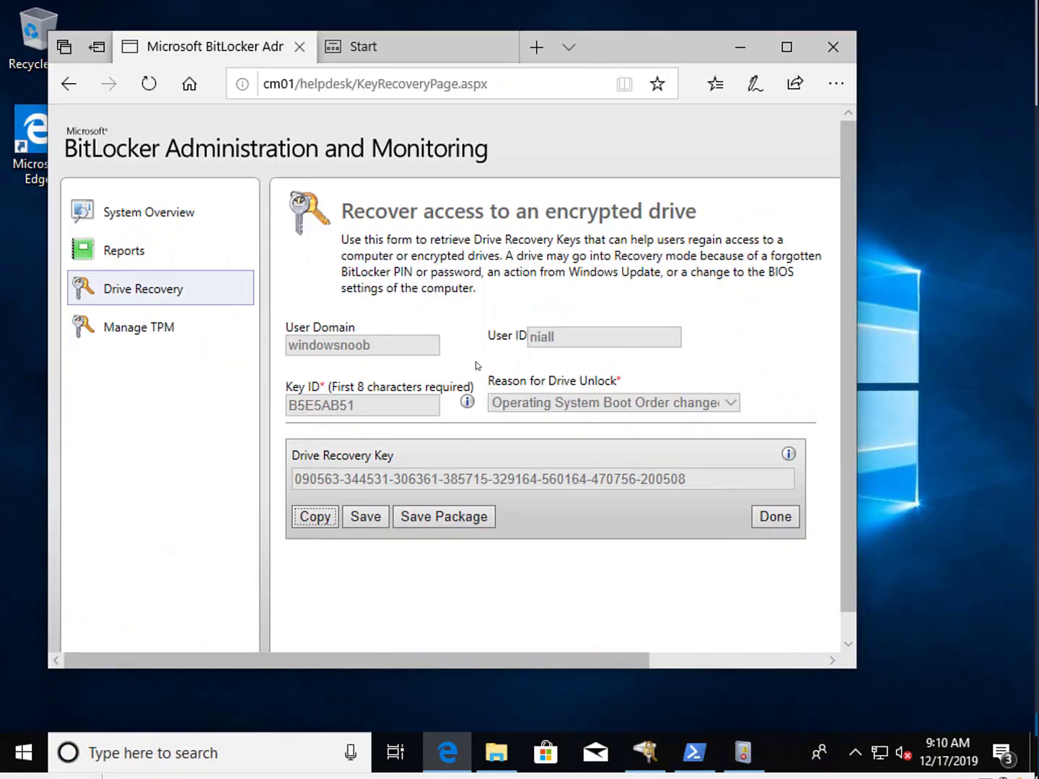
# - Remove KeyRecoveryPage.aspx from the helpdesk address, load the home page, and go to Drive Recovery
pyautogui.click(382, 83)
pyautogui.moveTo(359, 84); pyautogui.dragTo(535, 84)
pyautogui.press('BackSpace')
pyautogui.press('Return')
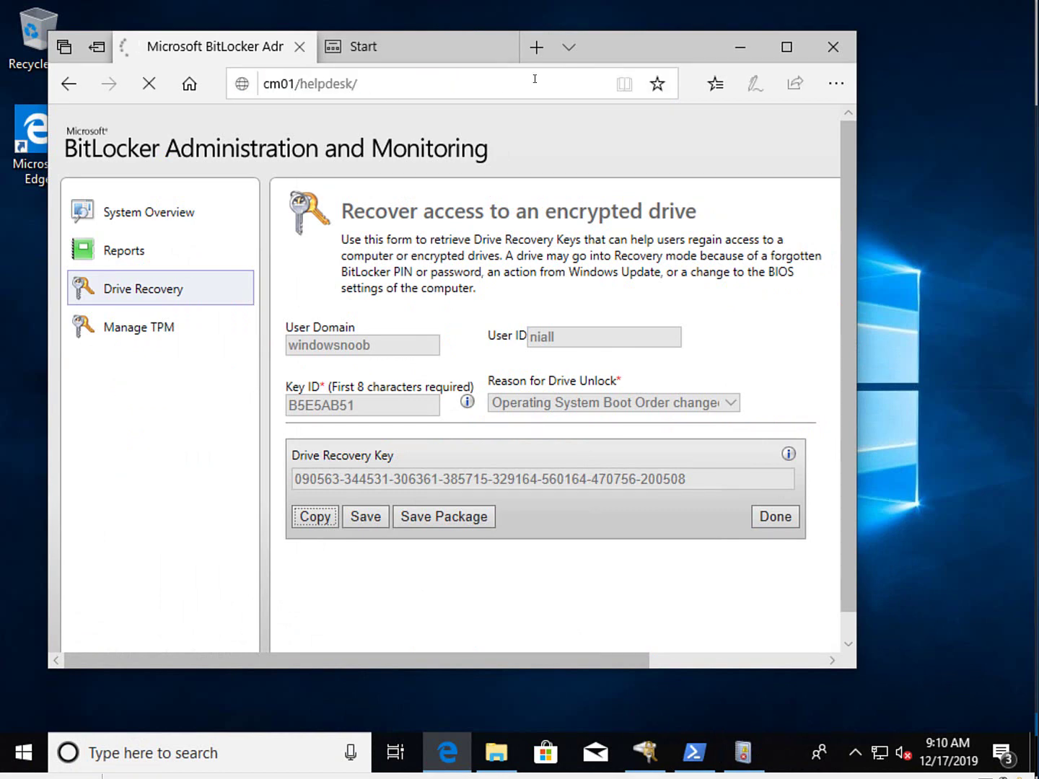
pyautogui.moveTo(629, 48); pyautogui.dragTo(693, 41)
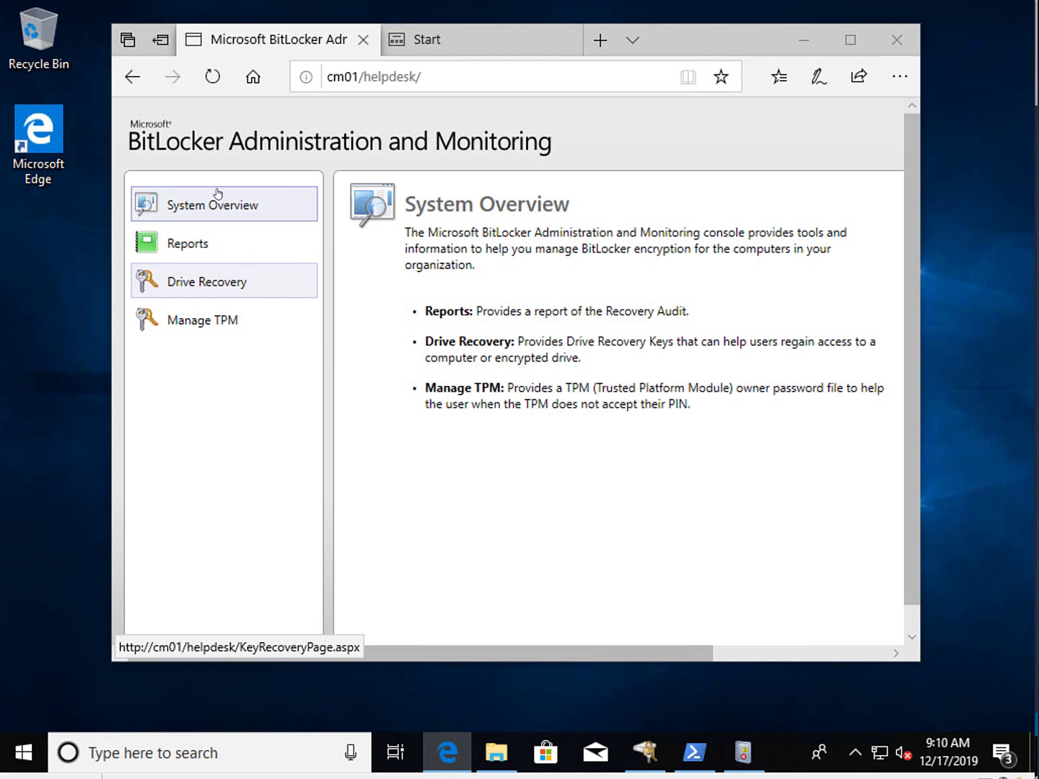
pyautogui.click(239, 292)
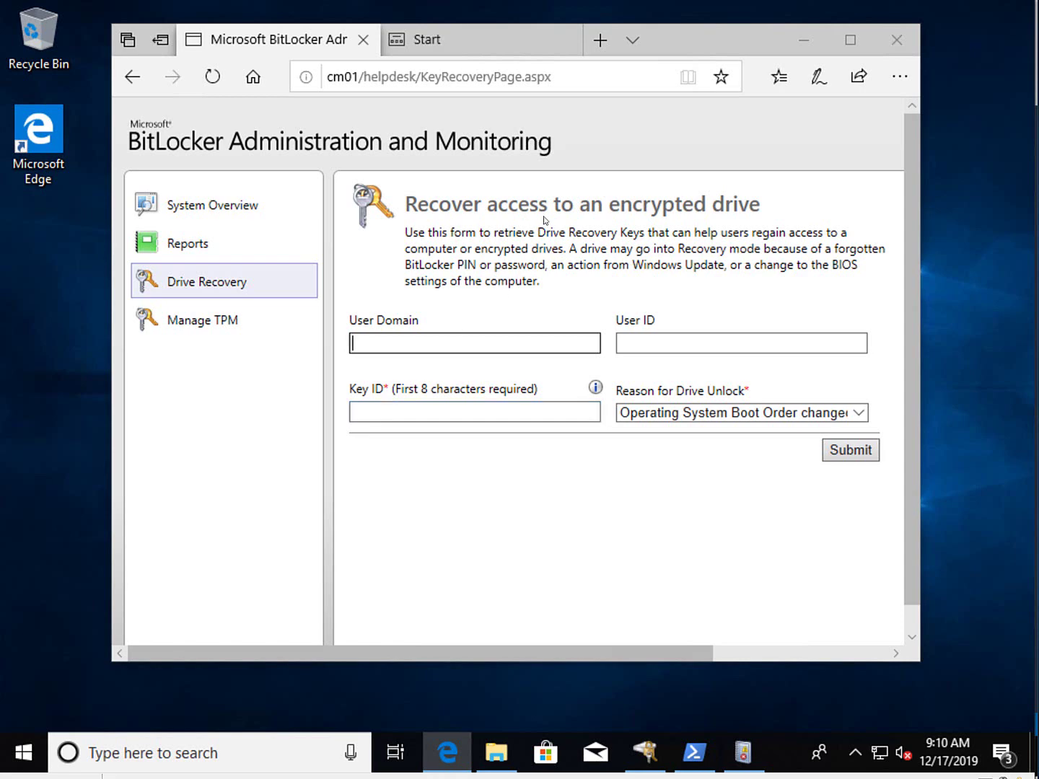
# - Zoom into the screenshot in Paint and enter Key ID 3e0026ff in the recovery form
pyautogui.click(388, 410)
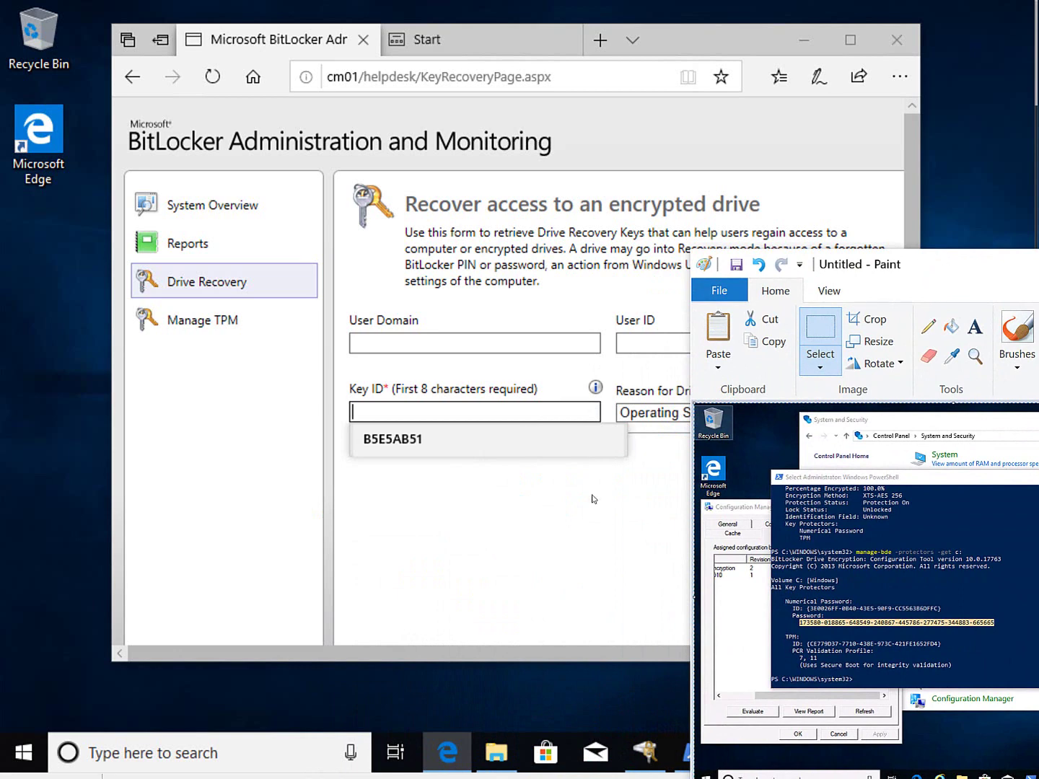
pyautogui.click(975, 357)
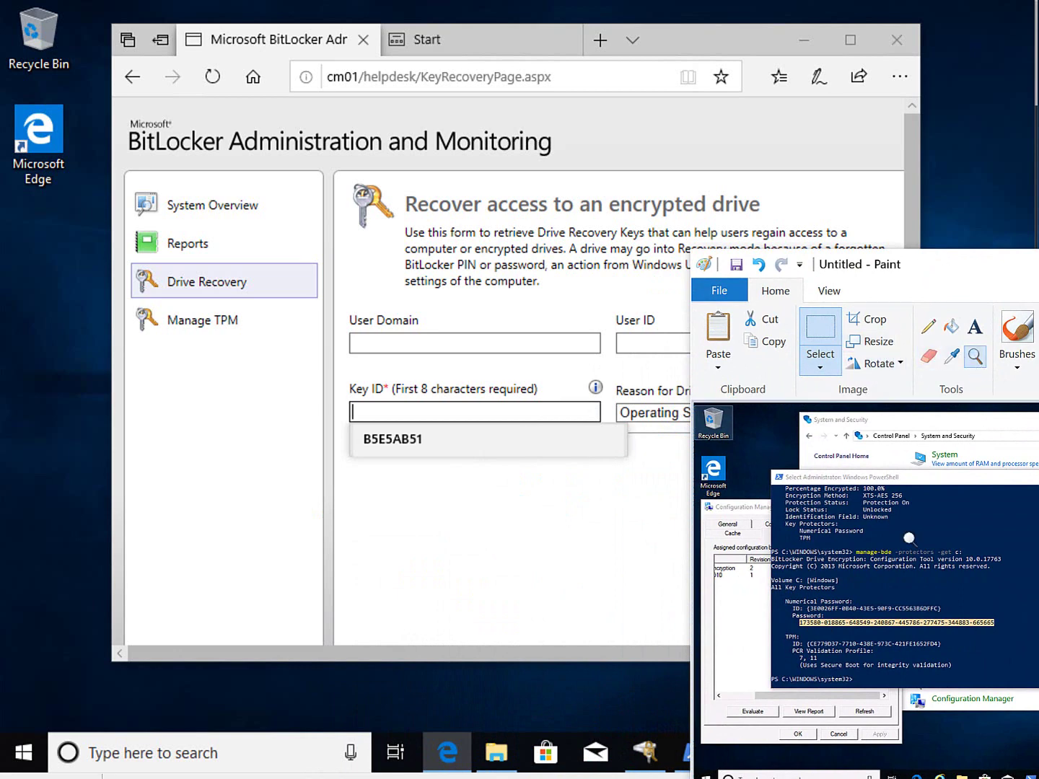
pyautogui.click(945, 477)
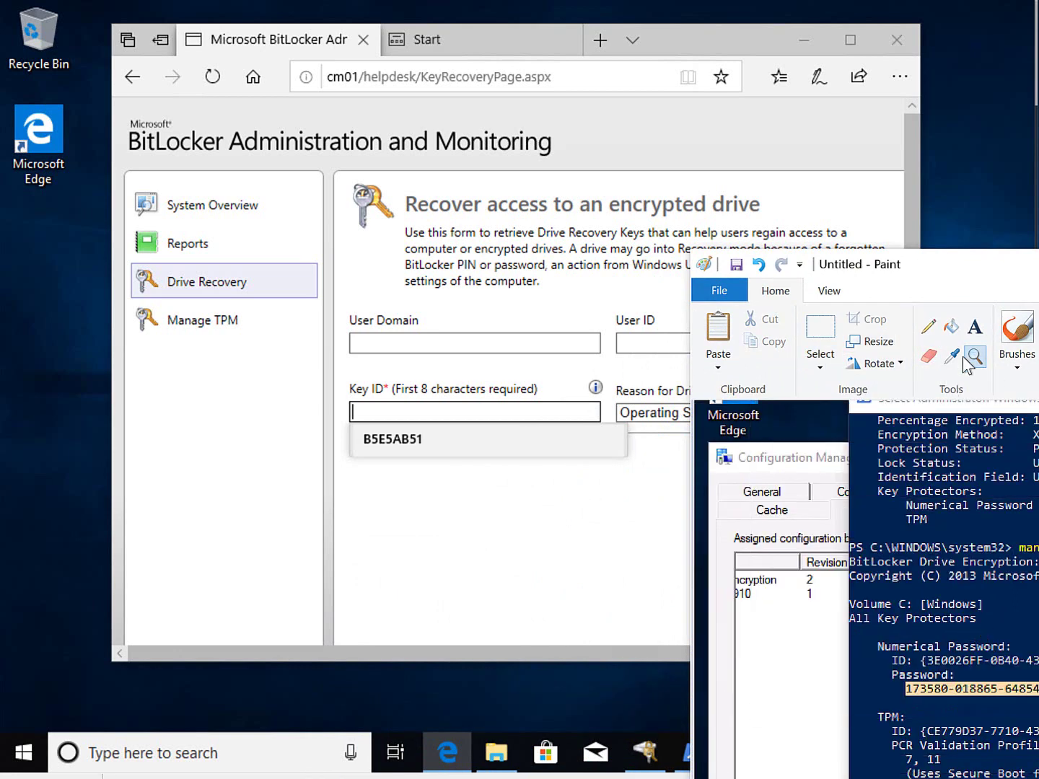
pyautogui.moveTo(979, 264); pyautogui.dragTo(841, 296)
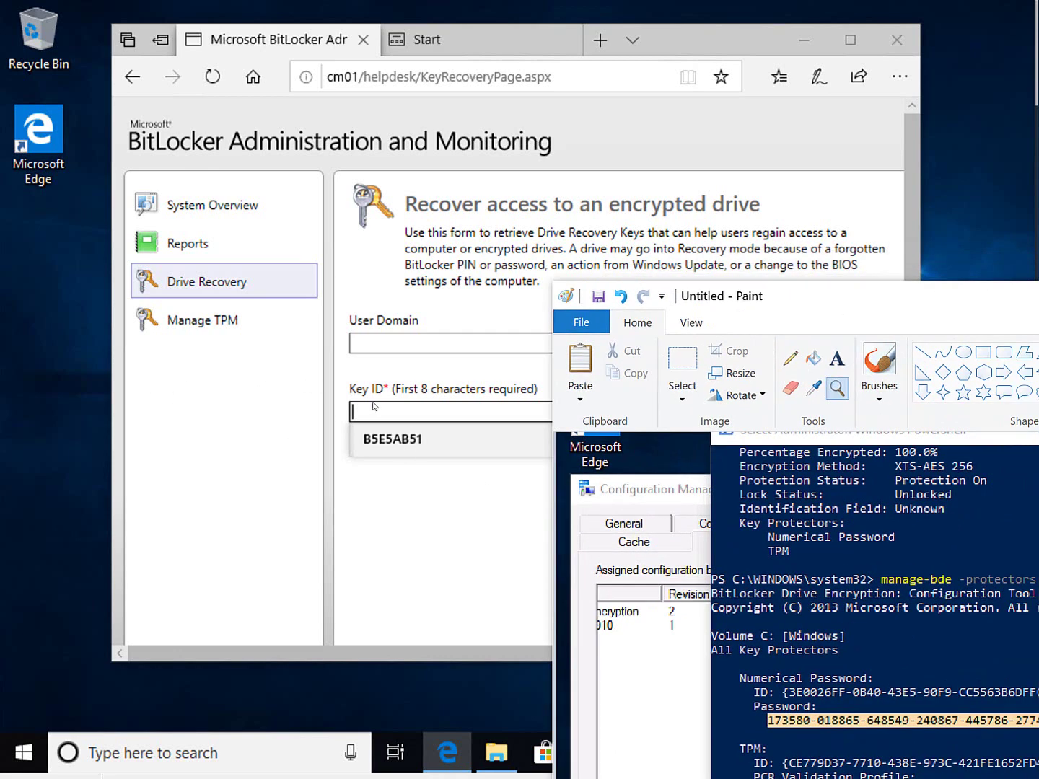
pyautogui.write('3e0')
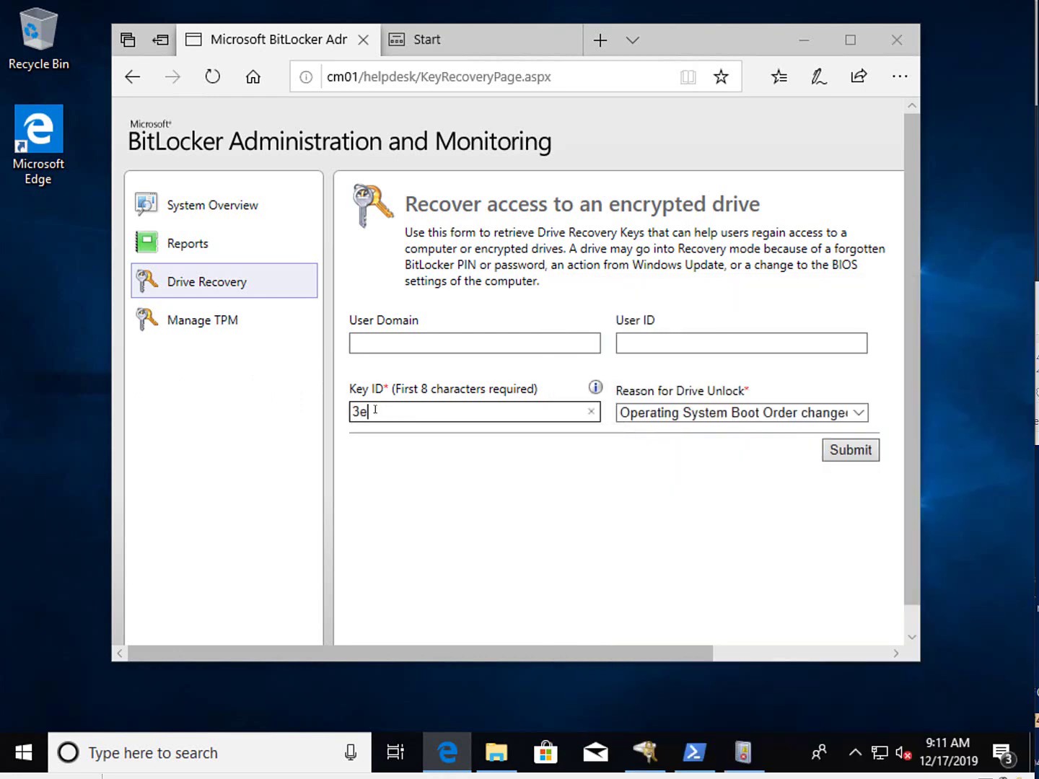
pyautogui.write('0')
pyautogui.moveTo(646, 752)
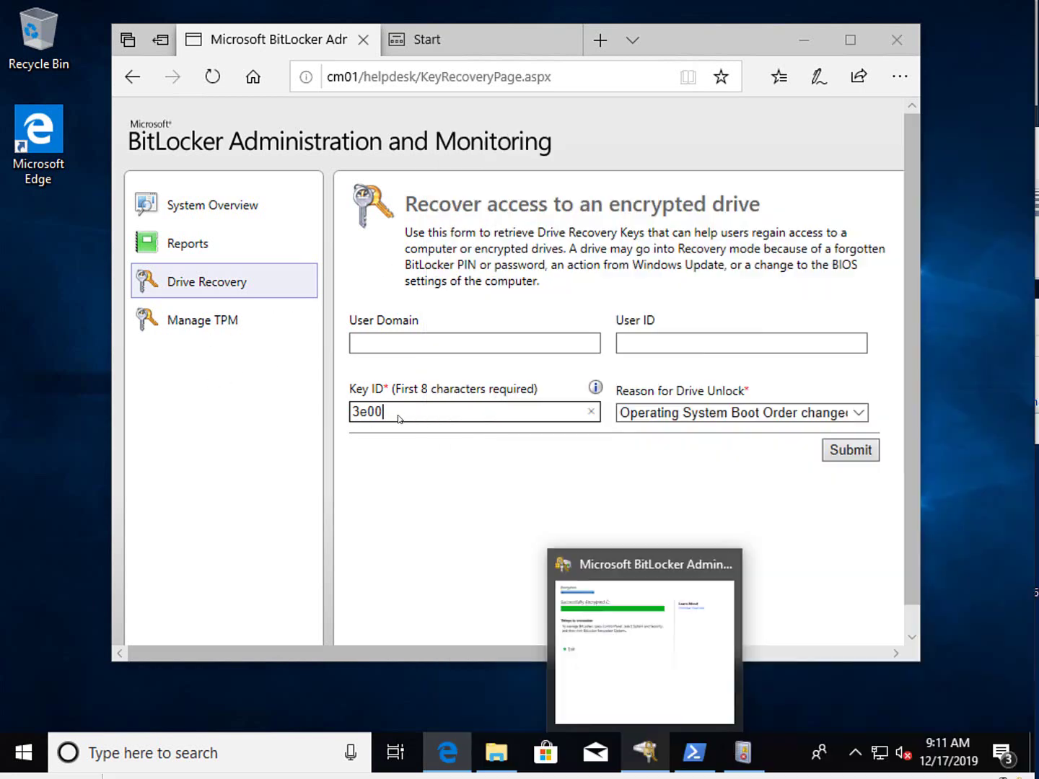
pyautogui.write('26ff')
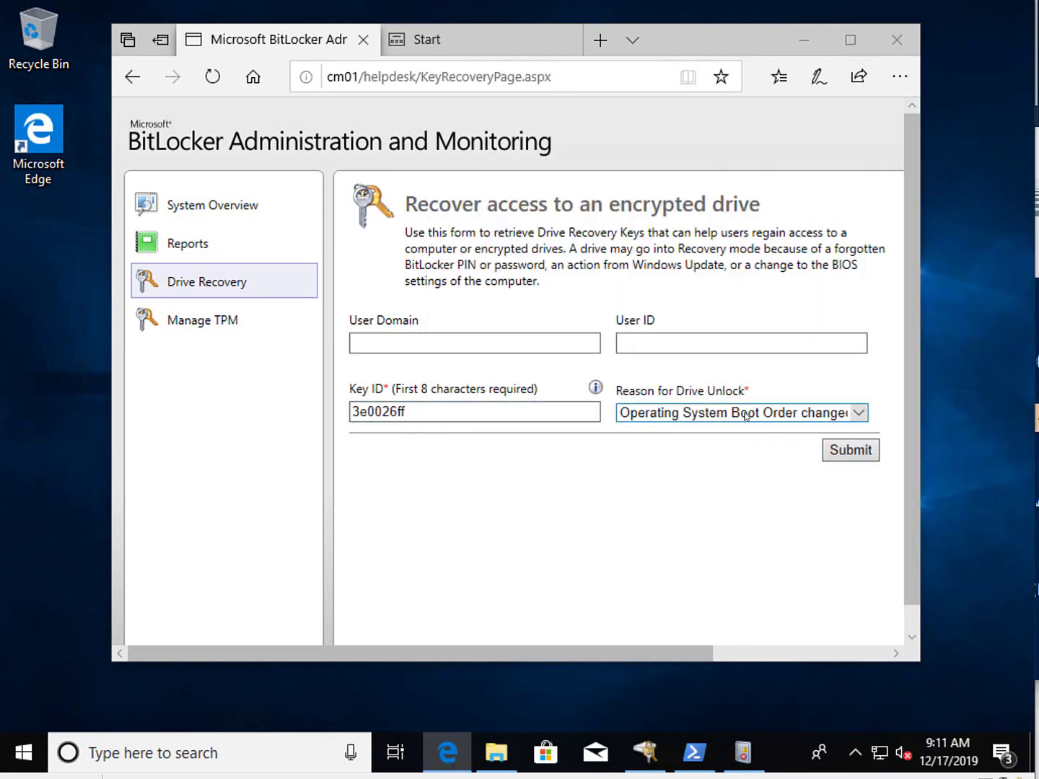
# - Submit the key request with reason 'BIOS changed', then try starting the #11_w10_1 VM
pyautogui.click(744, 415)
pyautogui.press('Return')
pyautogui.click(859, 453)
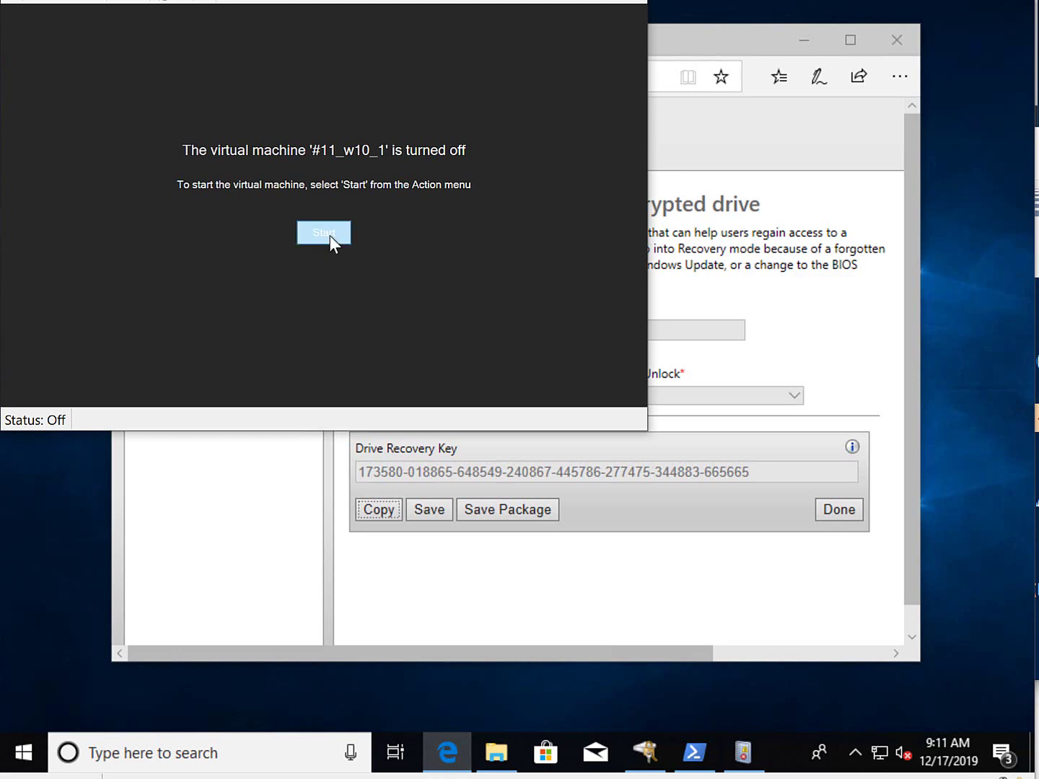
pyautogui.click(330, 235)
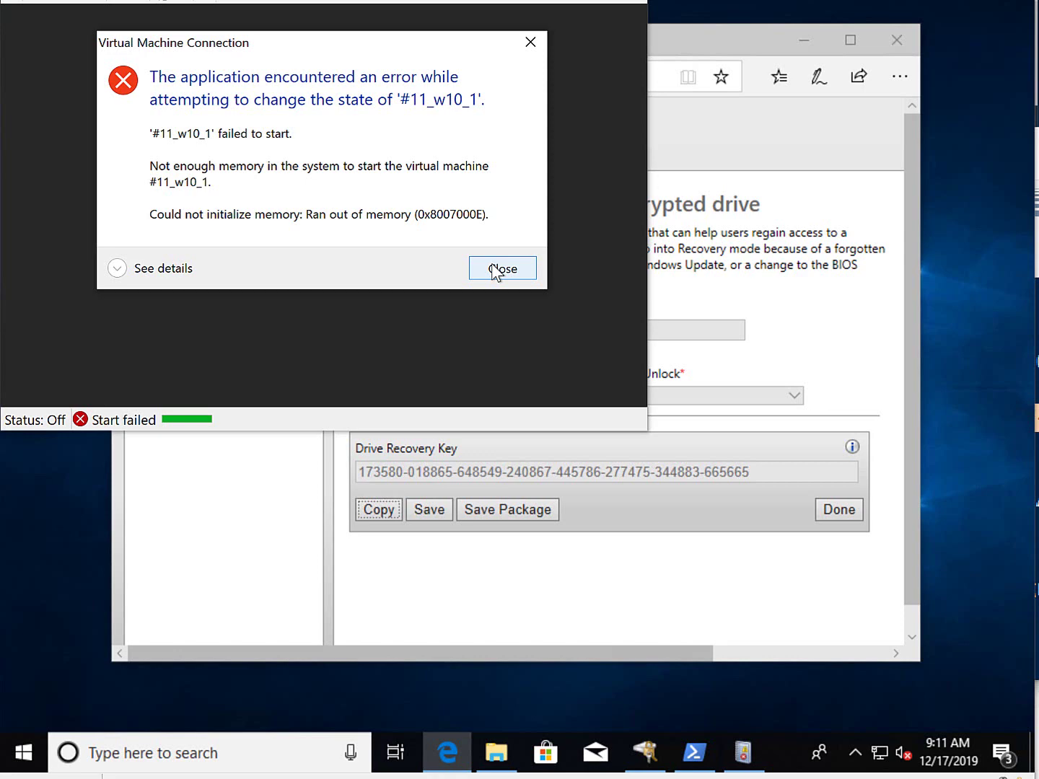
# - Dismiss the out-of-memory error, save #5_Webserver_TP's state, and start #11_w10_1 again
pyautogui.click(495, 270)
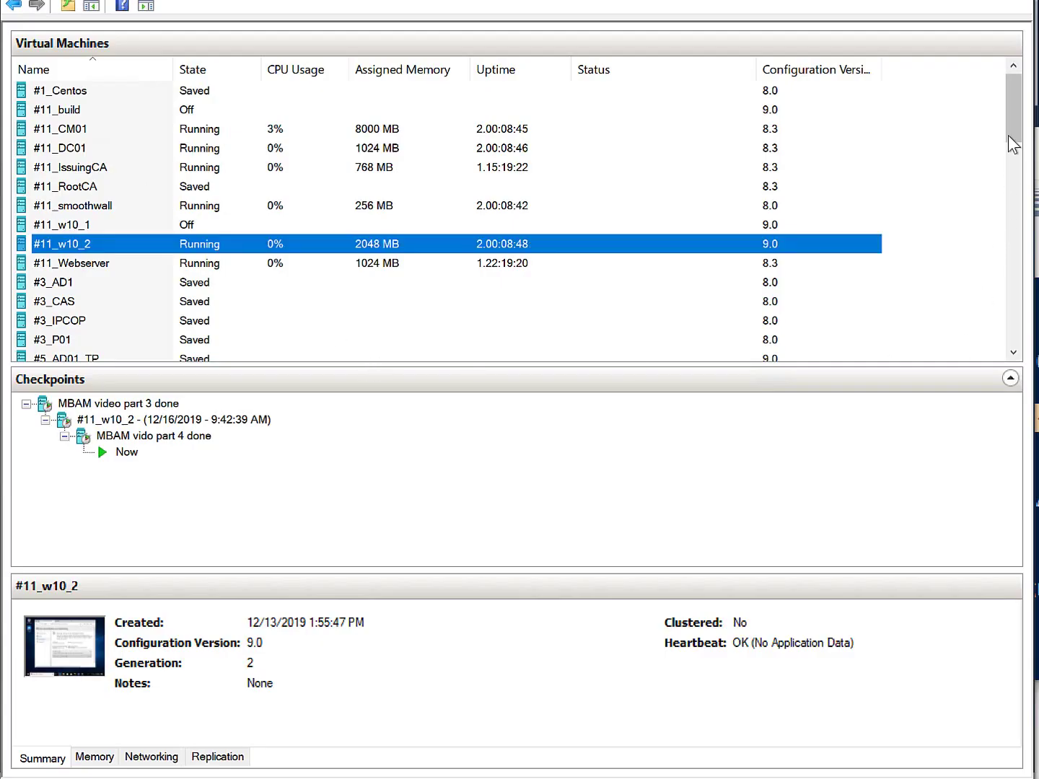
pyautogui.moveTo(1014, 157); pyautogui.dragTo(866, 239)
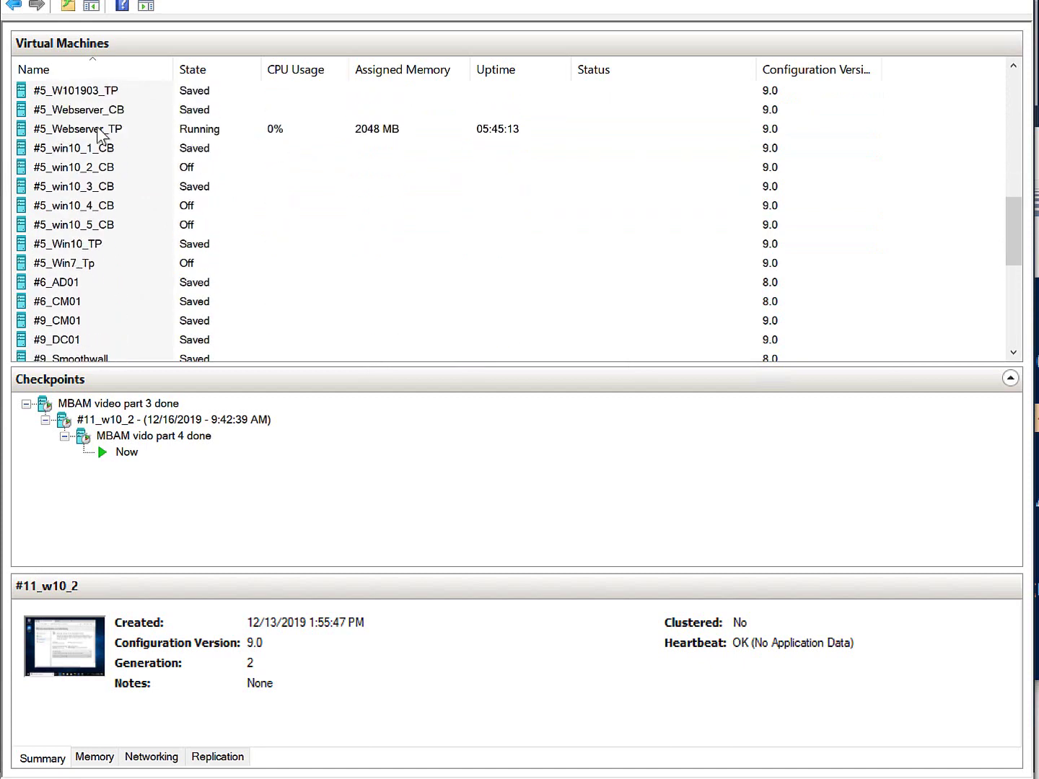
pyautogui.click(127, 126)
pyautogui.rightClick(137, 124)
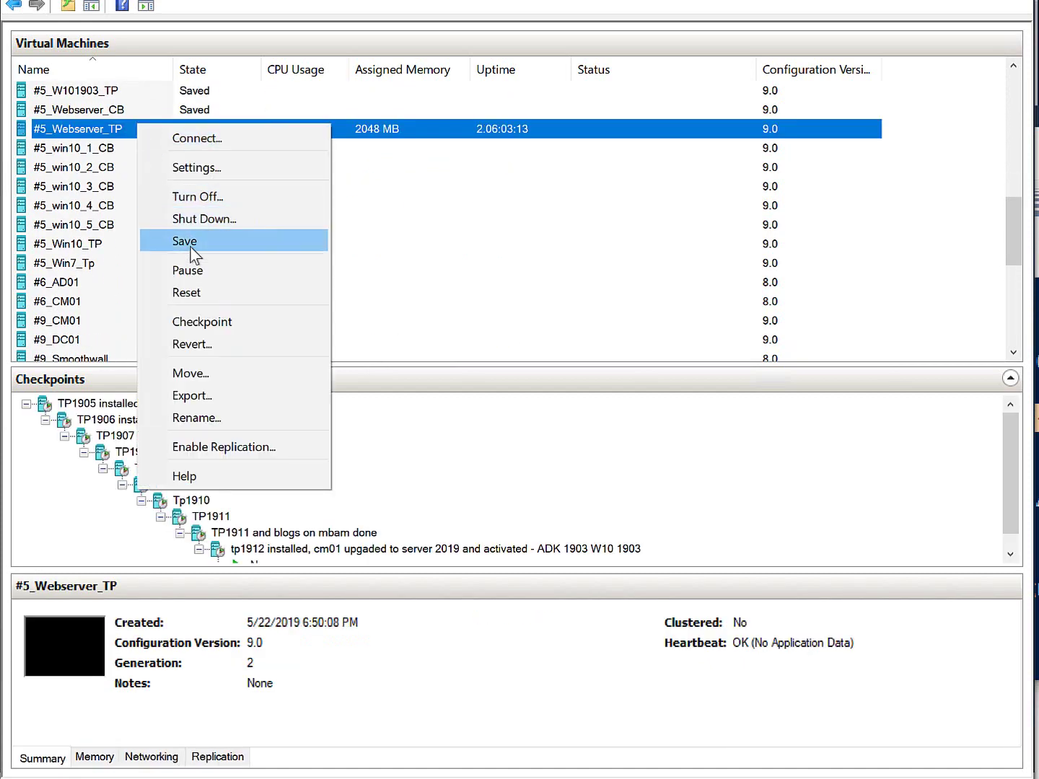
pyautogui.click(190, 244)
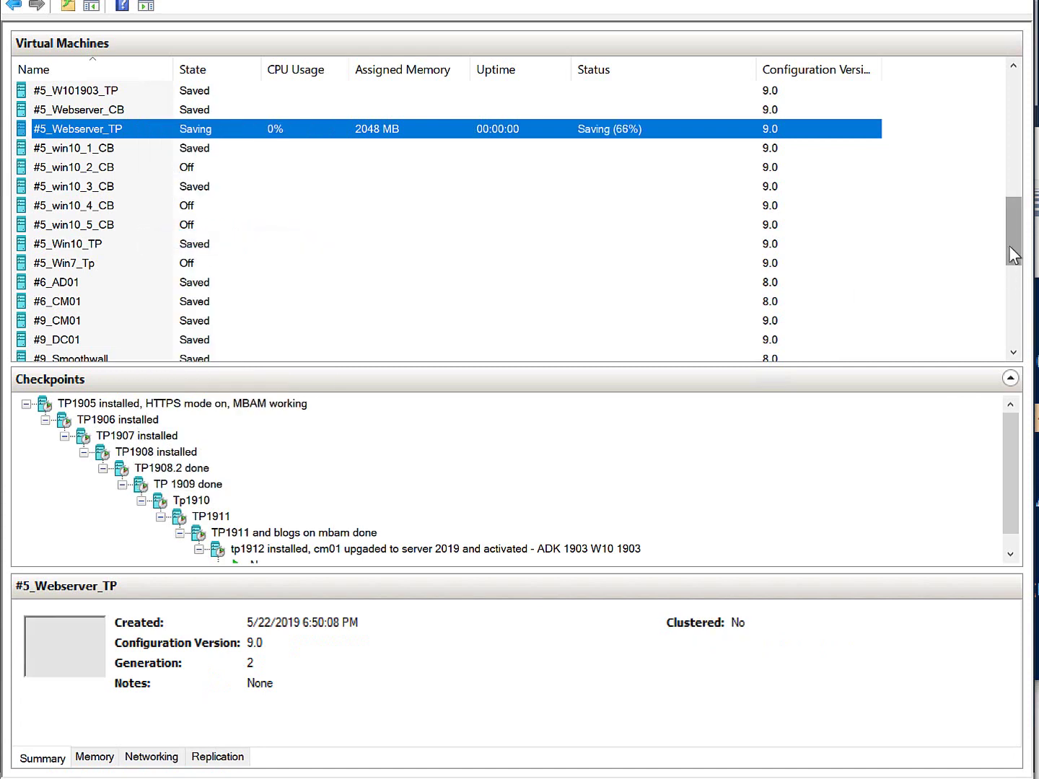
pyautogui.moveTo(1014, 250); pyautogui.dragTo(1014, 127)
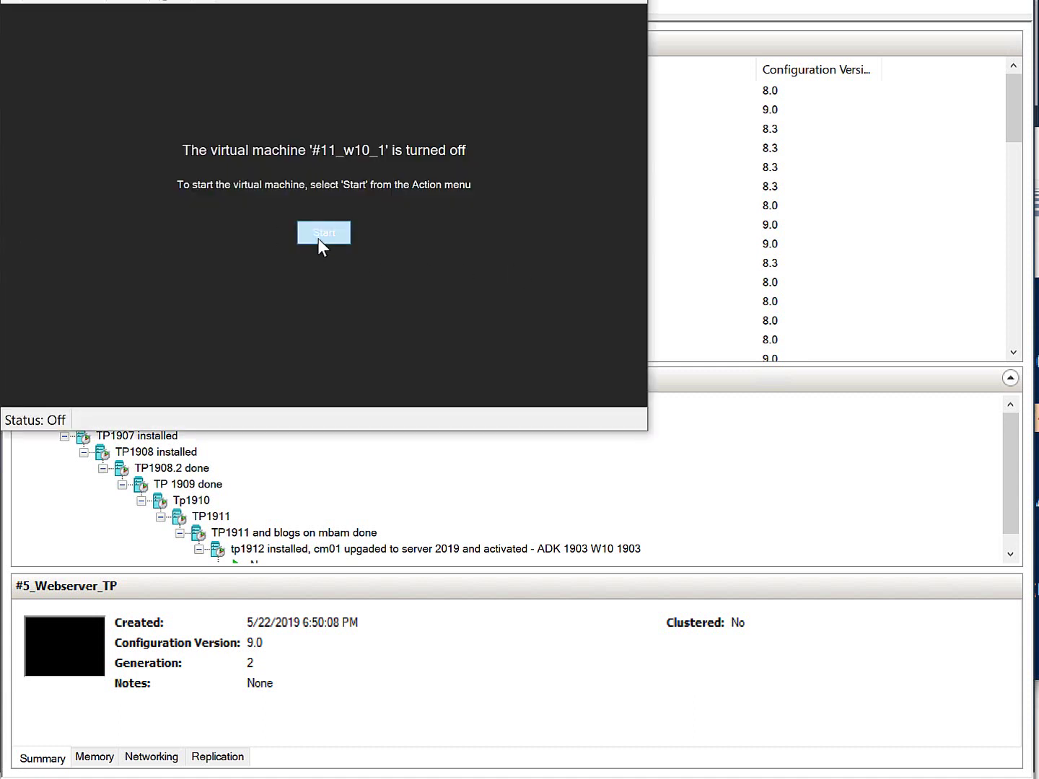
pyautogui.click(318, 239)
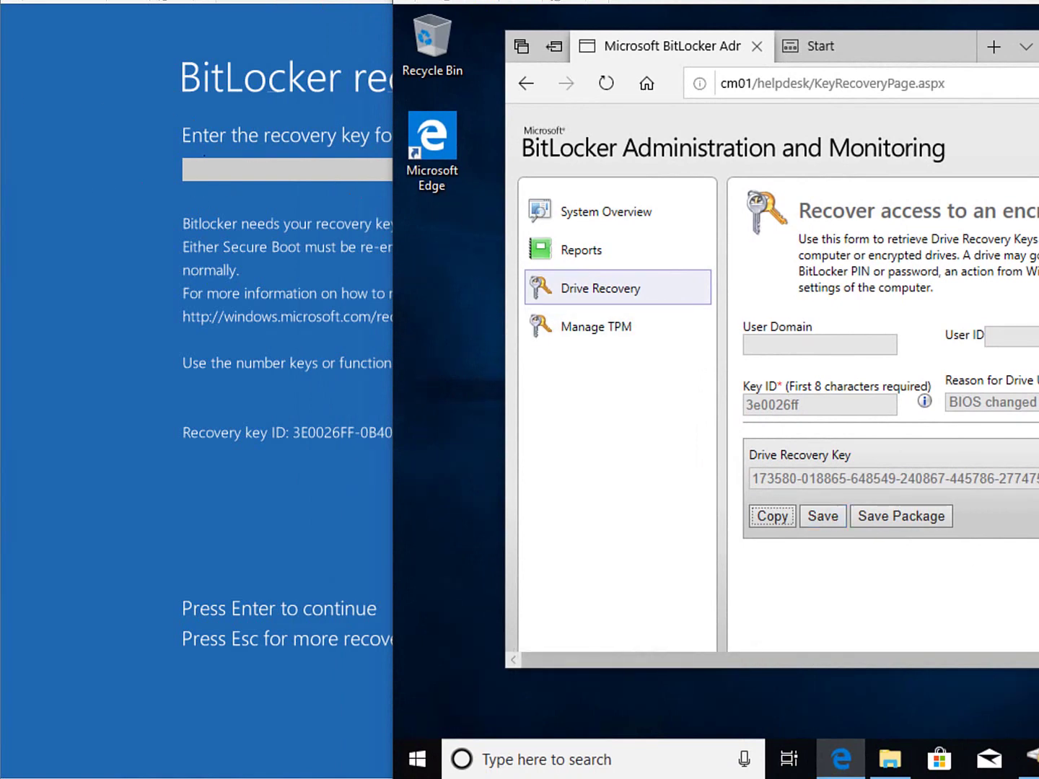
# - Enter the 48-digit BitLocker recovery key from the Helpdesk page to unlock the VM's drive
pyautogui.write('176')
pyautogui.press('BackSpace')
pyautogui.write('5')
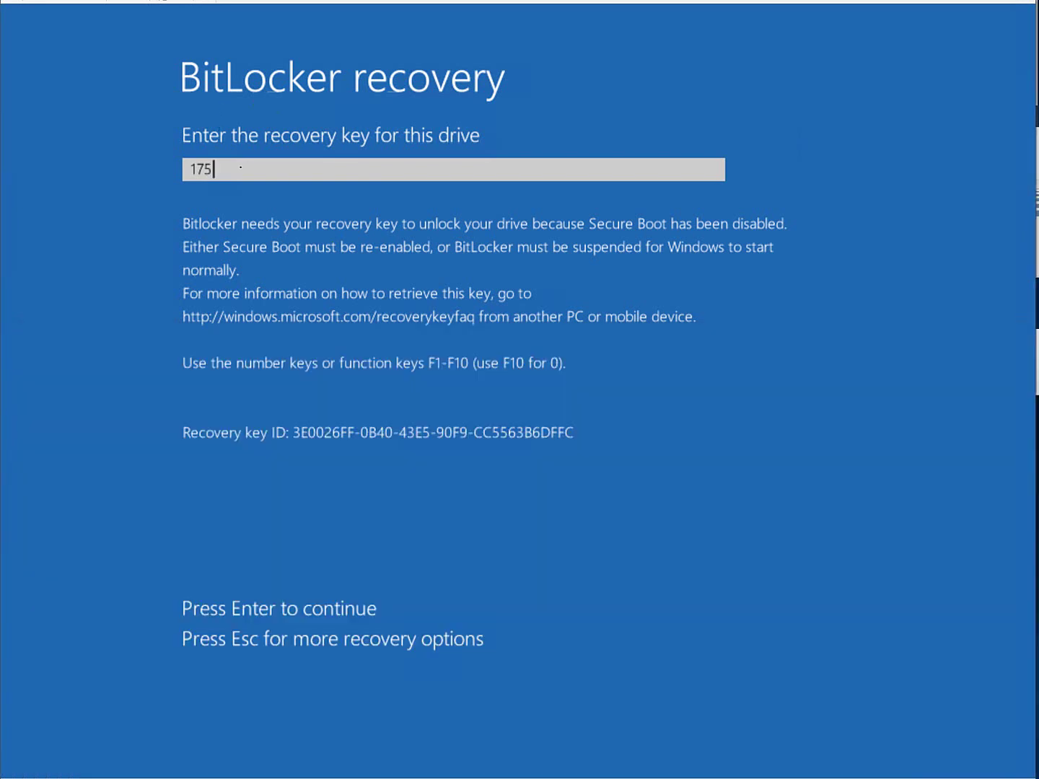
pyautogui.write('3580-018865-6')
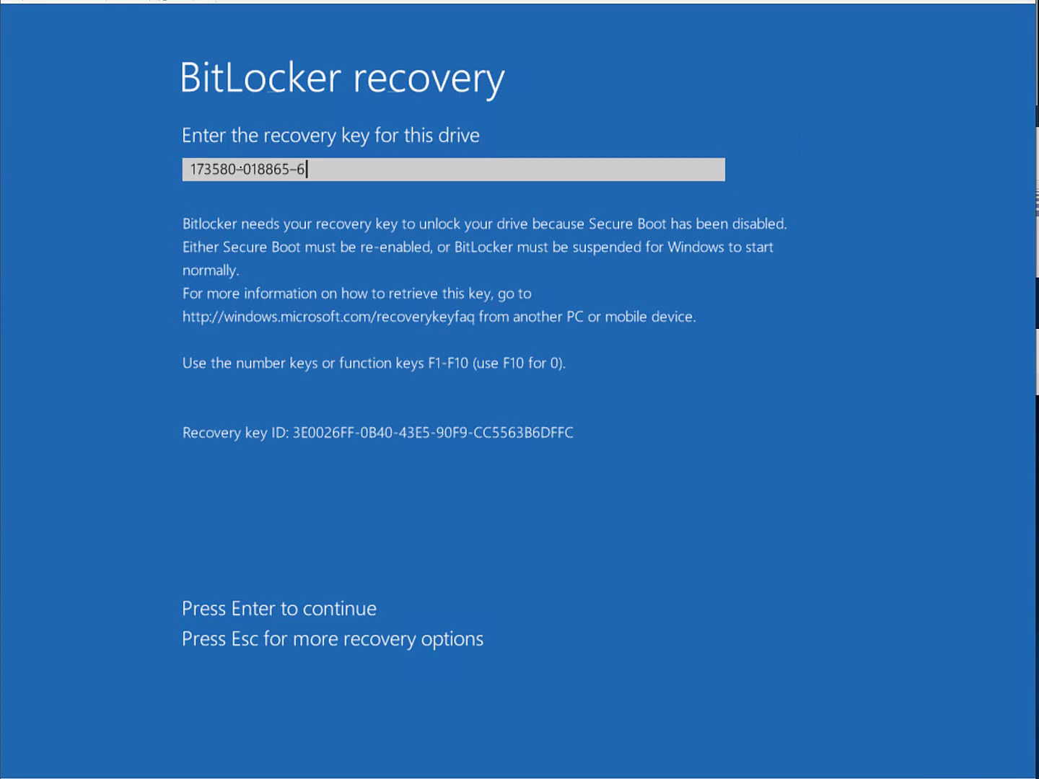
pyautogui.write('48549-240867-')
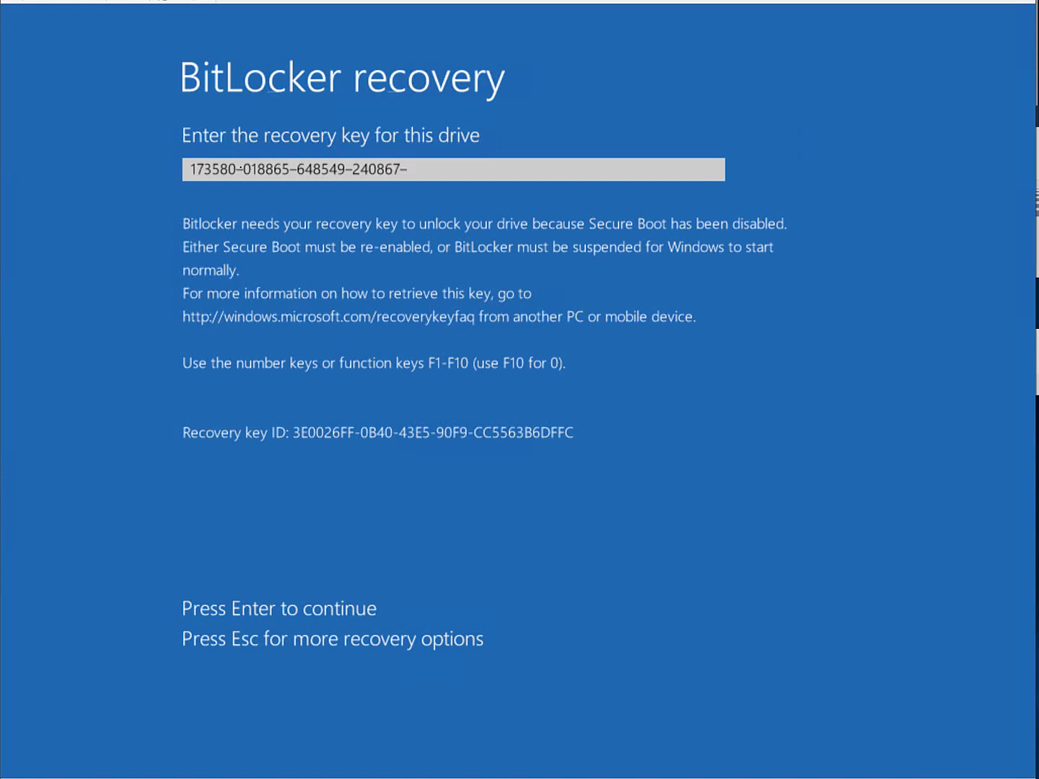
pyautogui.write('445786-27747')
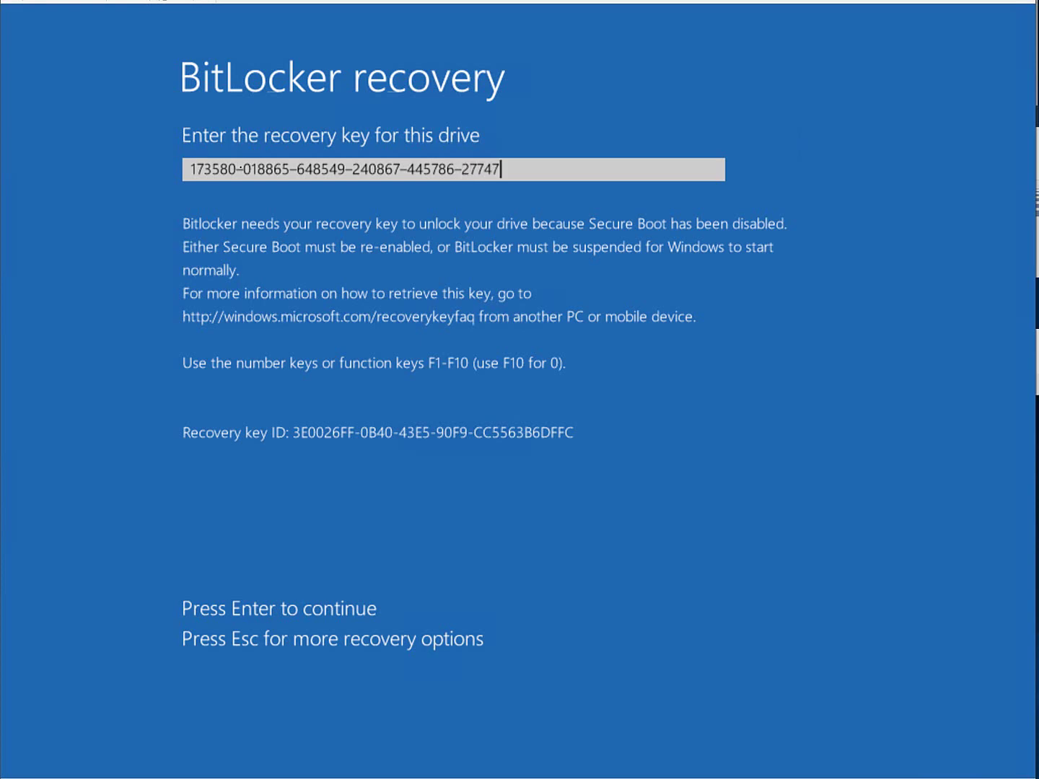
pyautogui.write('5-344883-665')
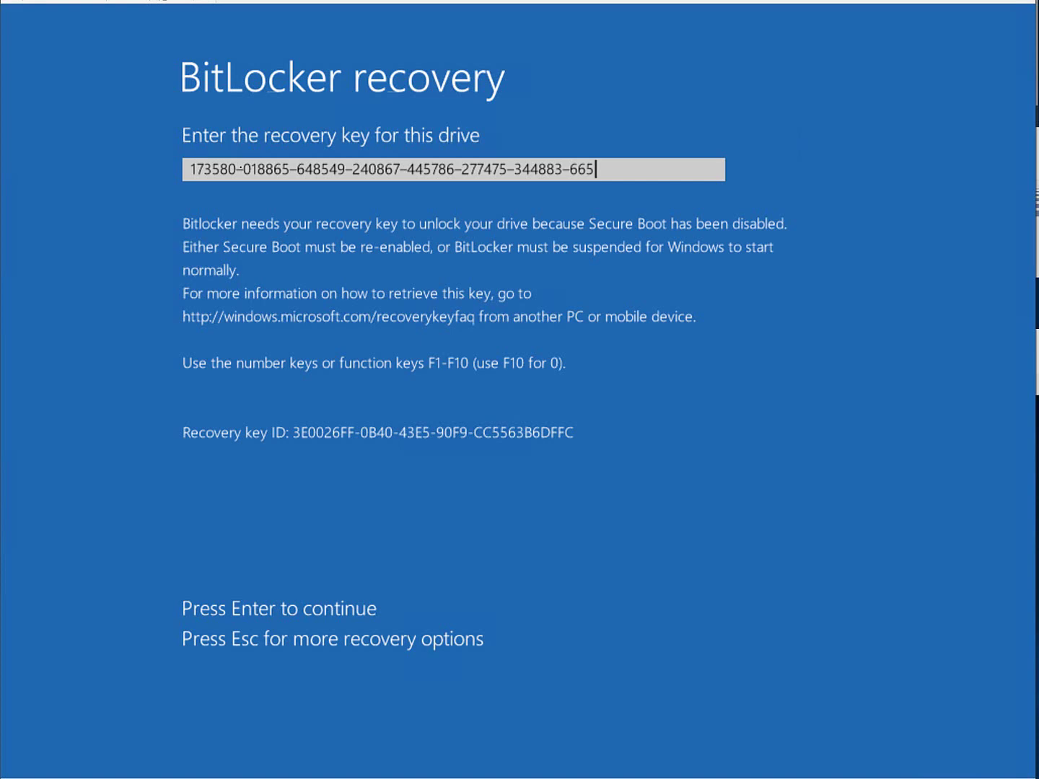
pyautogui.write('66')
pyautogui.press('Return')
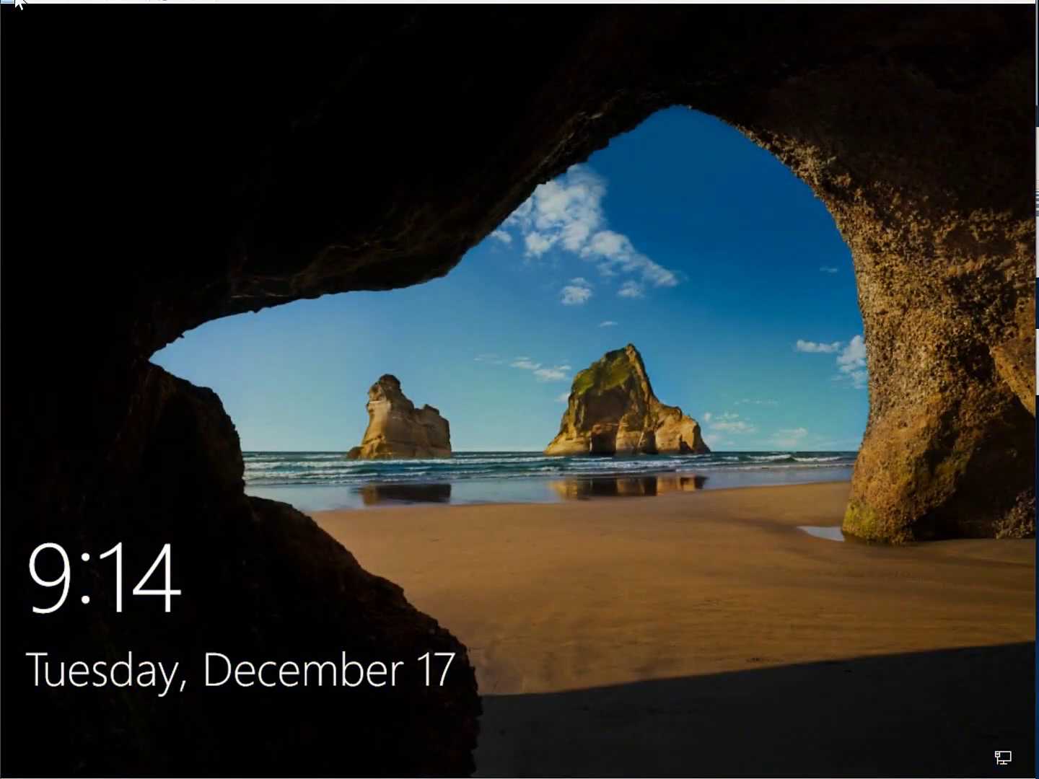
# - Sign in to the Windows 10 VM from the lock screen with the domain account password
pyautogui.click(487, 274)
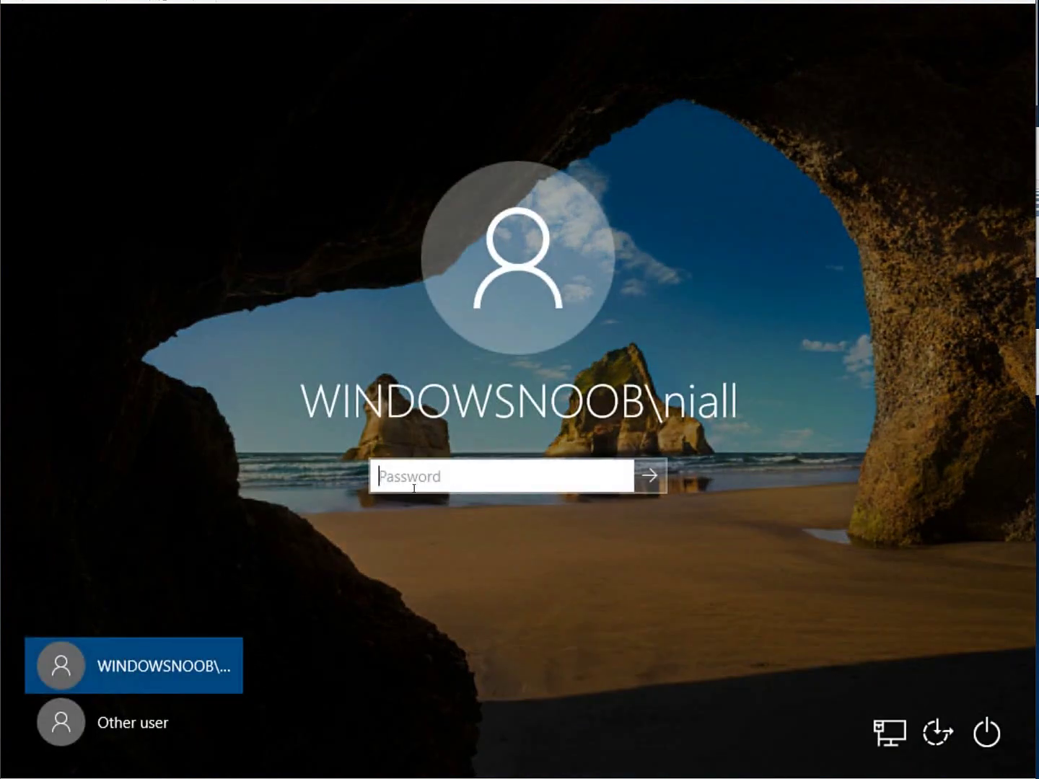
pyautogui.write('•••••••••')
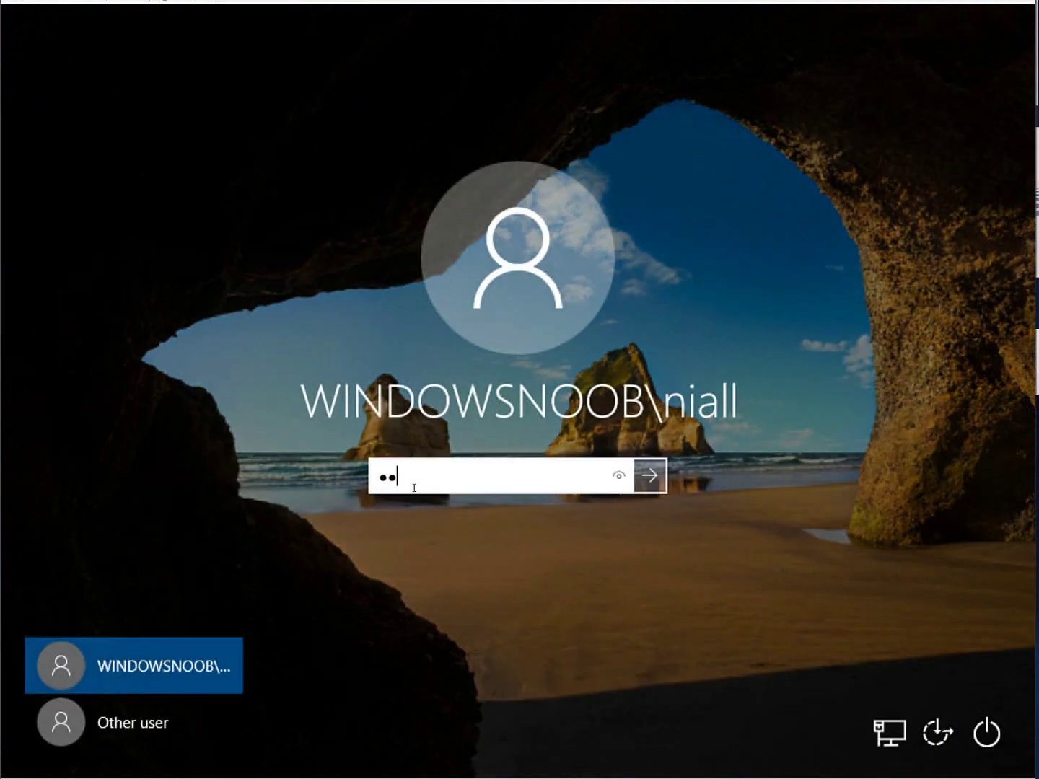
pyautogui.press('Return')
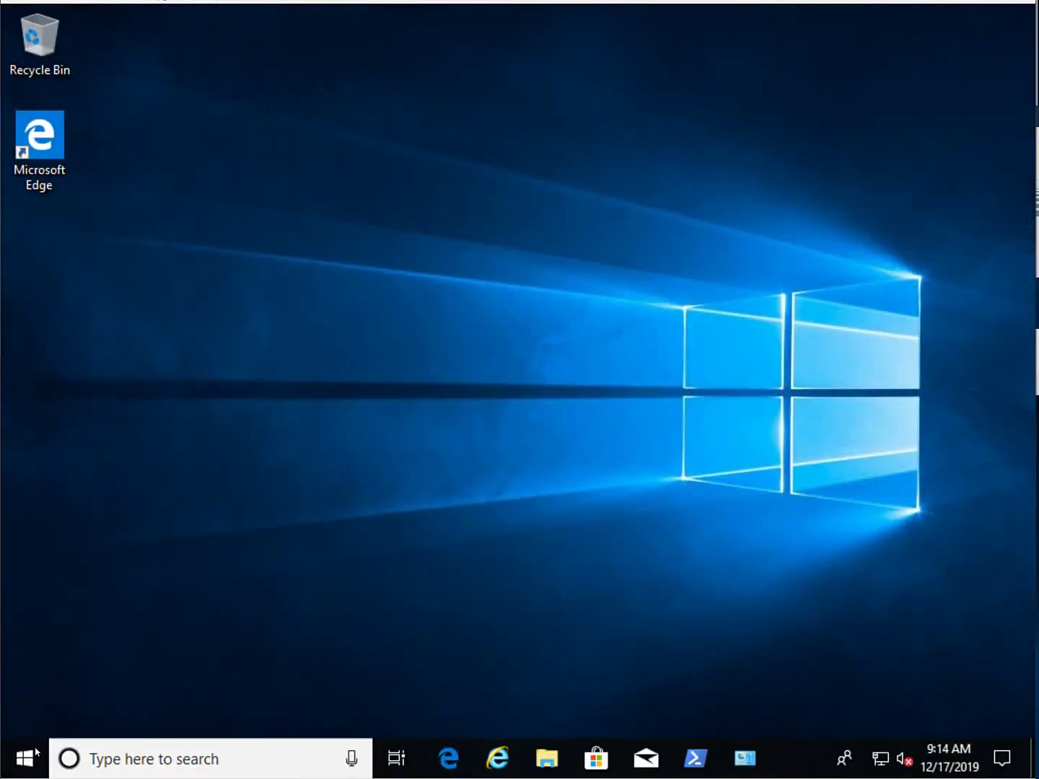
# - Launch Windows PowerShell (Admin), entering the administrator account credentials in the UAC prompt
pyautogui.rightClick(23, 763)
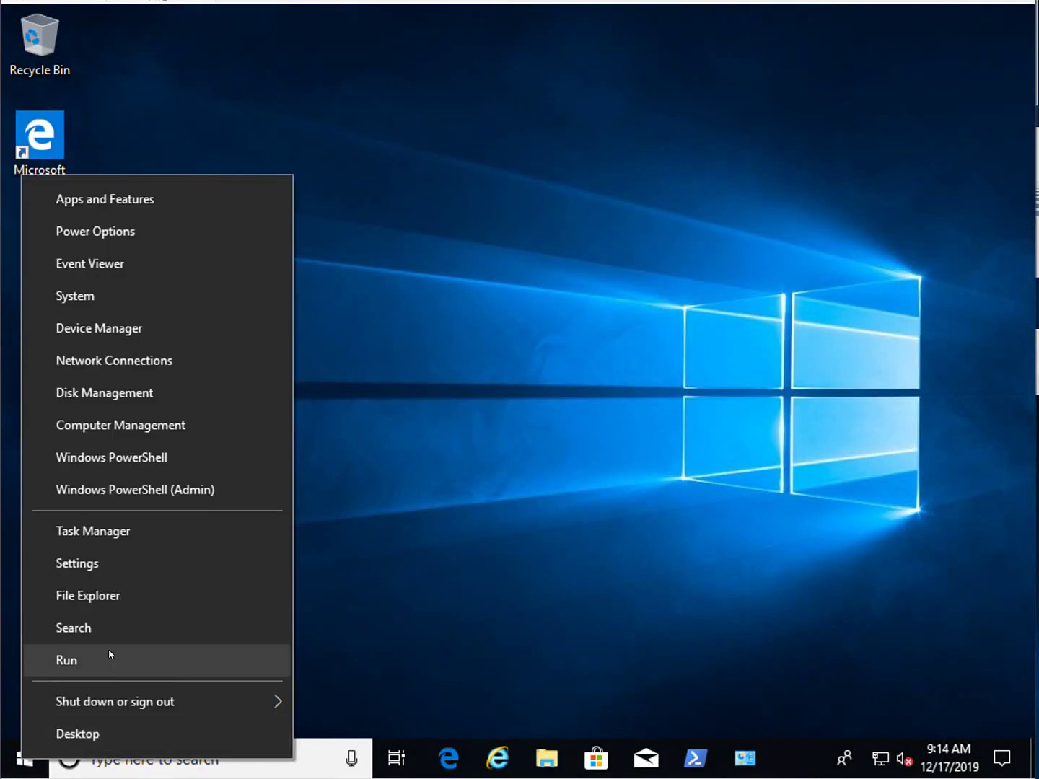
pyautogui.click(192, 487)
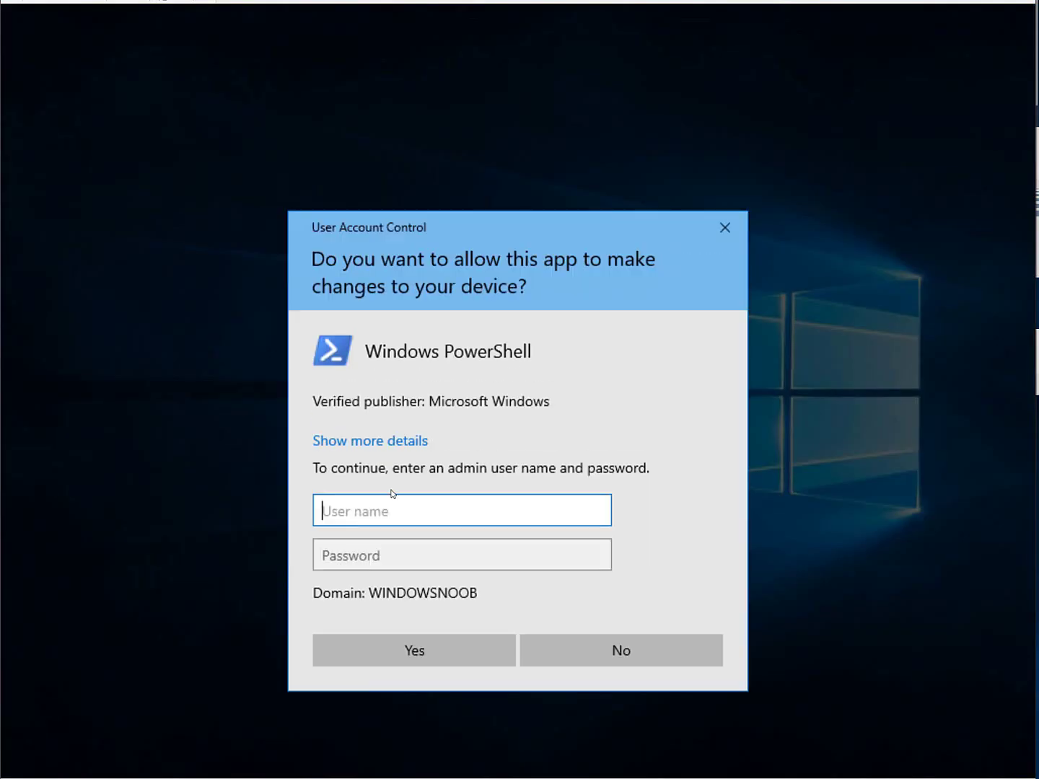
pyautogui.write('administrator')
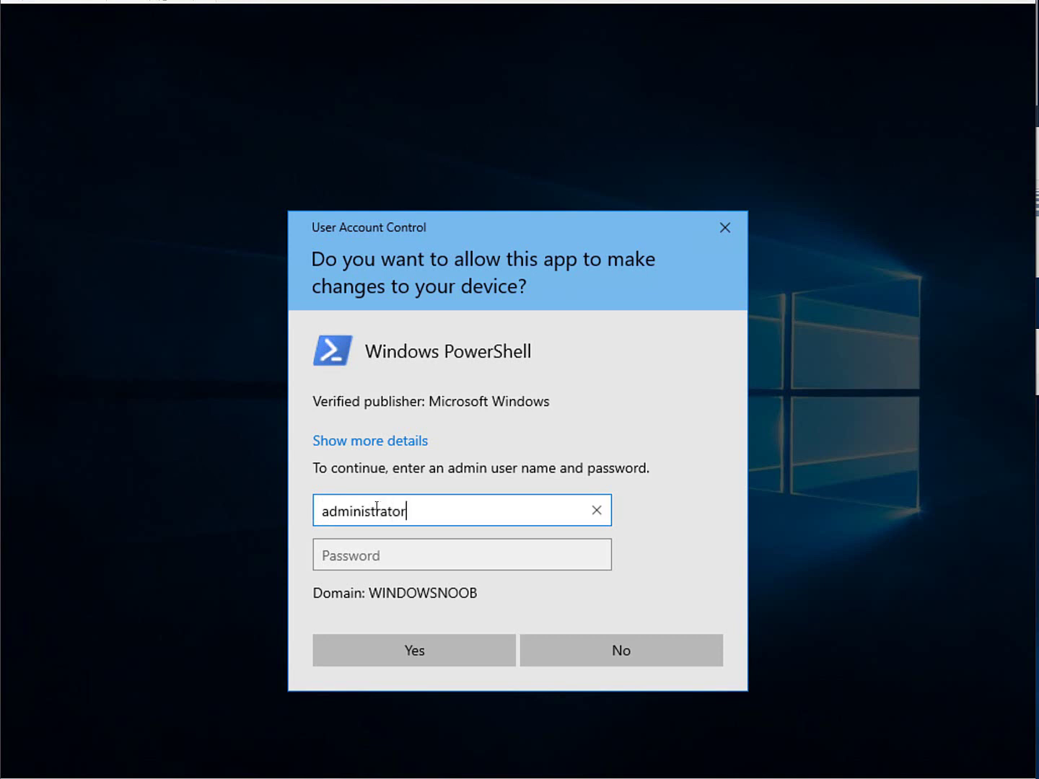
pyautogui.press('Tab')
pyautogui.write('*******')
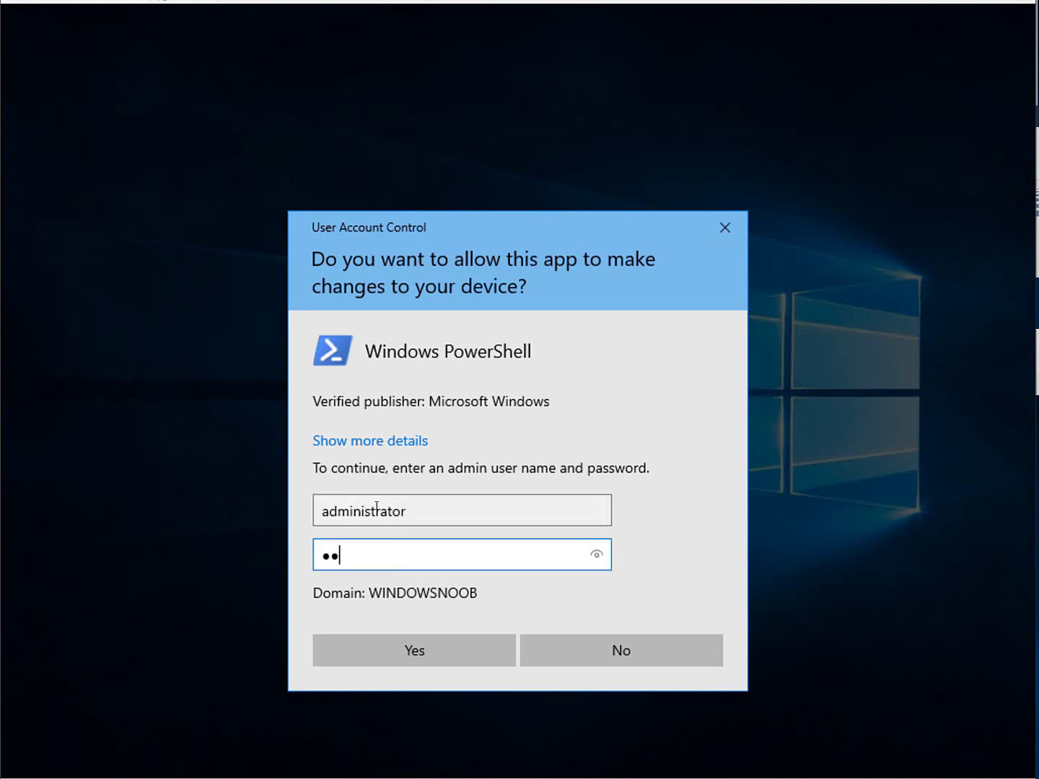
pyautogui.write('*')
pyautogui.press('Return')
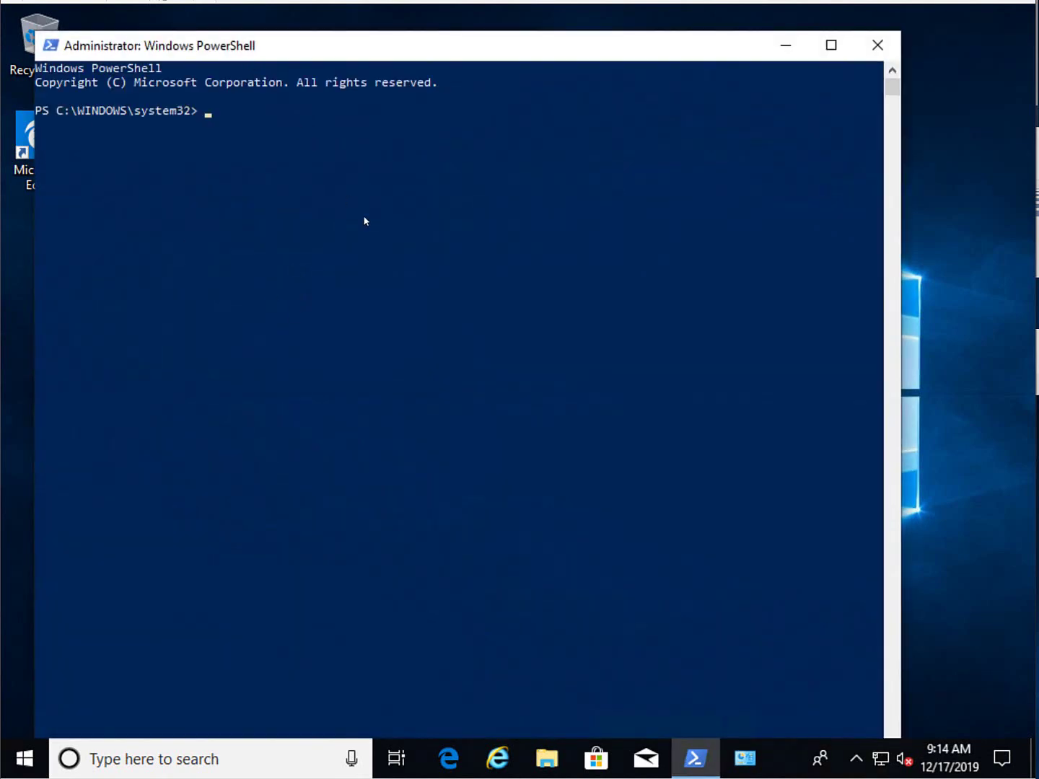
# - Run manage-bde -protectors -get c: and highlight the numerical password ID 3E0026FF-0B40-43E5-90F9-CC5563B6DFFC
pyautogui.write('manage-bde protectors -get')
pyautogui.press('BackSpace')
pyautogui.press('BackSpace')
pyautogui.press('BackSpace')
pyautogui.press('BackSpace')
pyautogui.press('BackSpace')
pyautogui.press('BackSpace')
pyautogui.press('BackSpace')
pyautogui.press('BackSpace')
pyautogui.press('BackSpace')
pyautogui.press('BackSpace')
pyautogui.press('BackSpace')
pyautogui.press('BackSpace')
pyautogui.press('BackSpace')
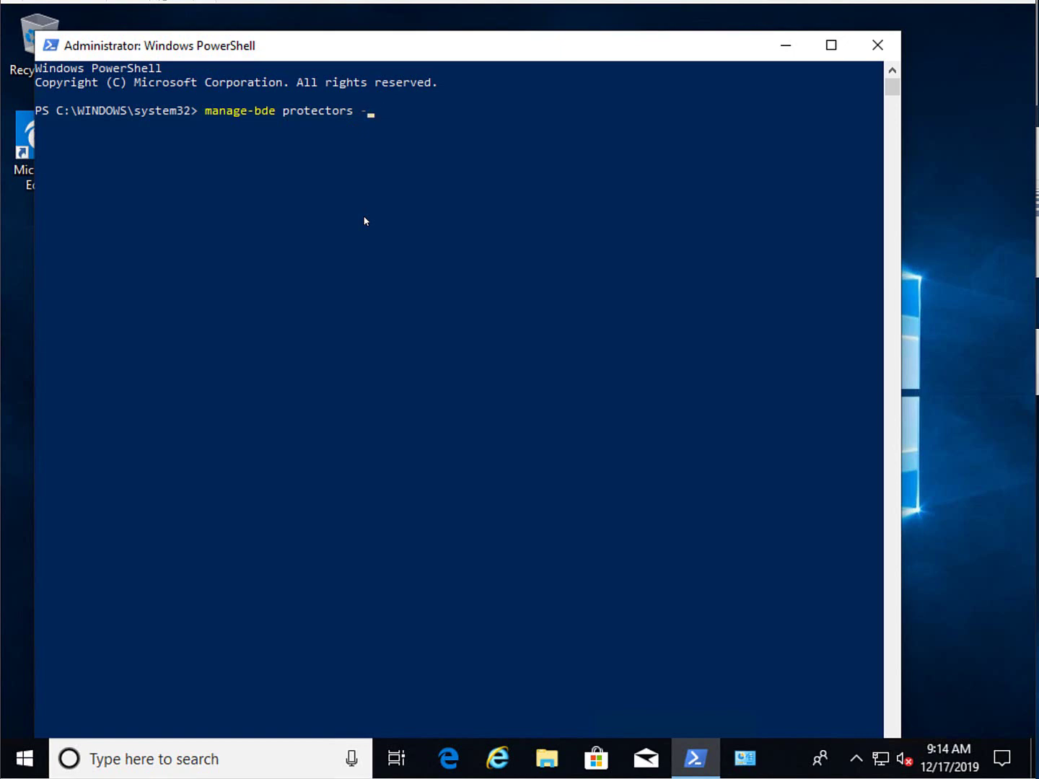
pyautogui.press('BackSpace')
pyautogui.press('BackSpace')
pyautogui.write('-protectors -get c:')
pyautogui.press('Return')
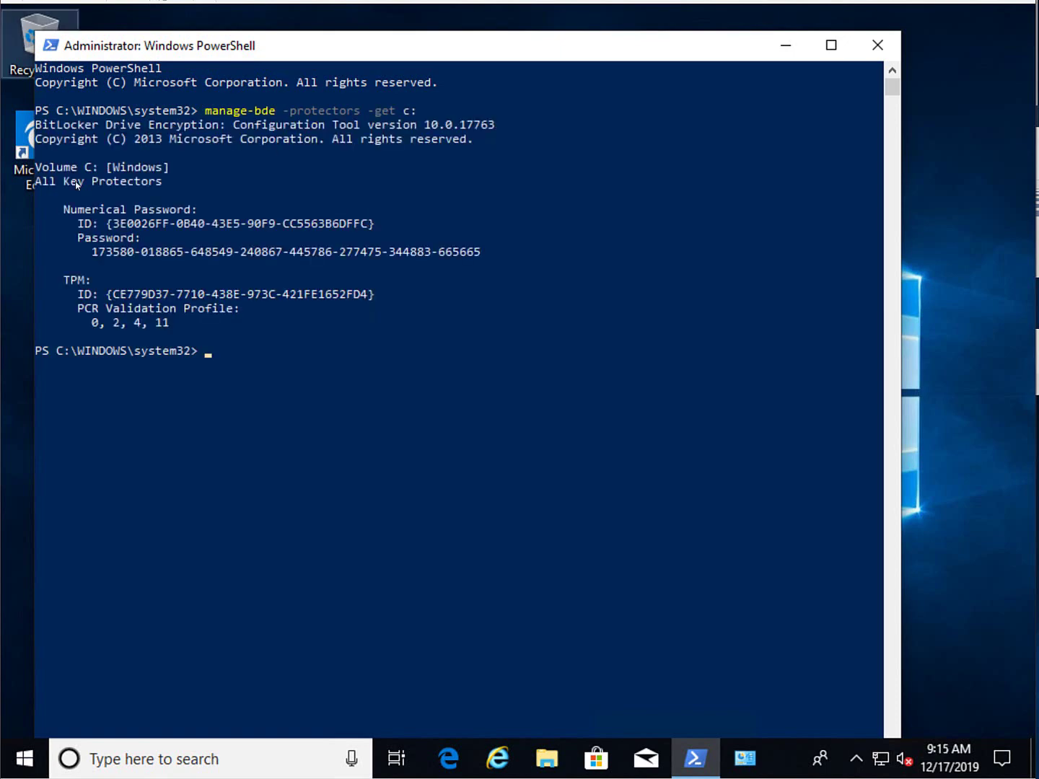
pyautogui.moveTo(70, 223); pyautogui.dragTo(509, 251)
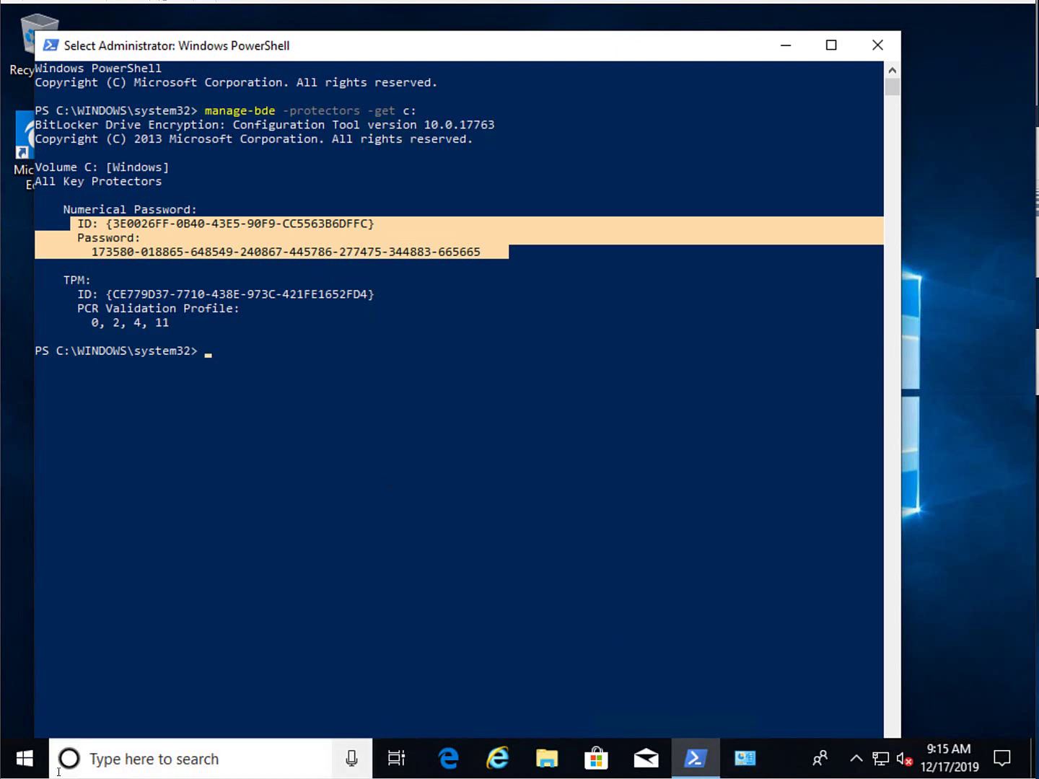
# - Open Event Viewer's MBAM Operational log under Applications and Services Logs > Microsoft > Windows
pyautogui.rightClick(24, 758)
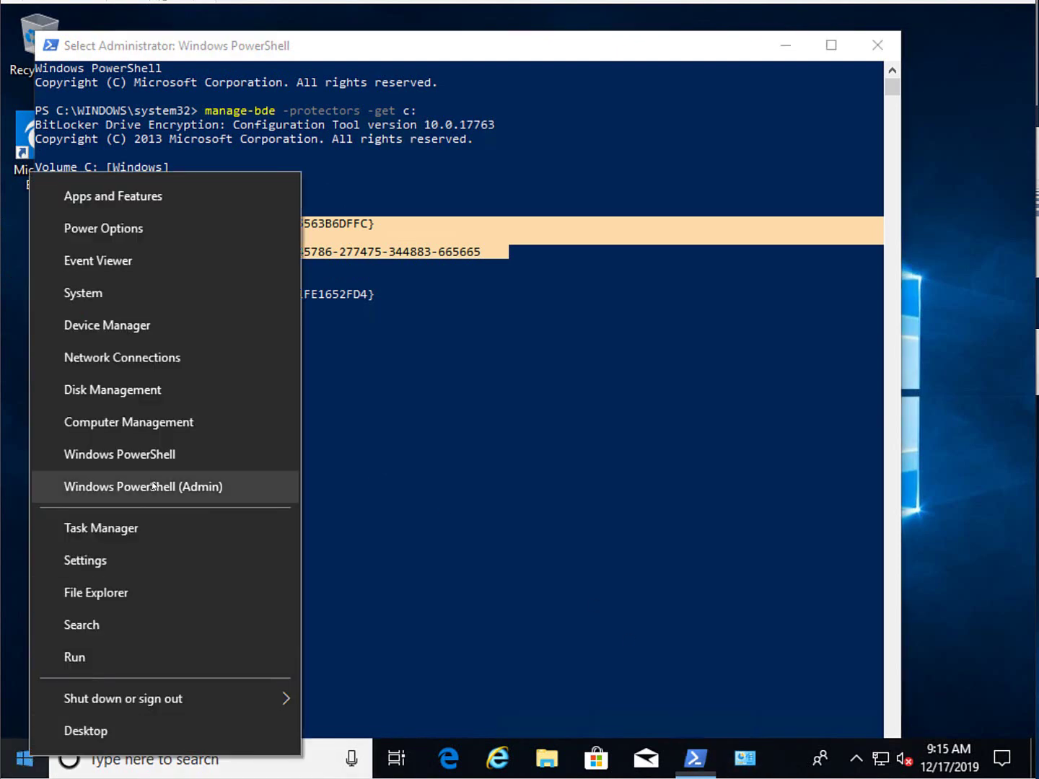
pyautogui.click(132, 261)
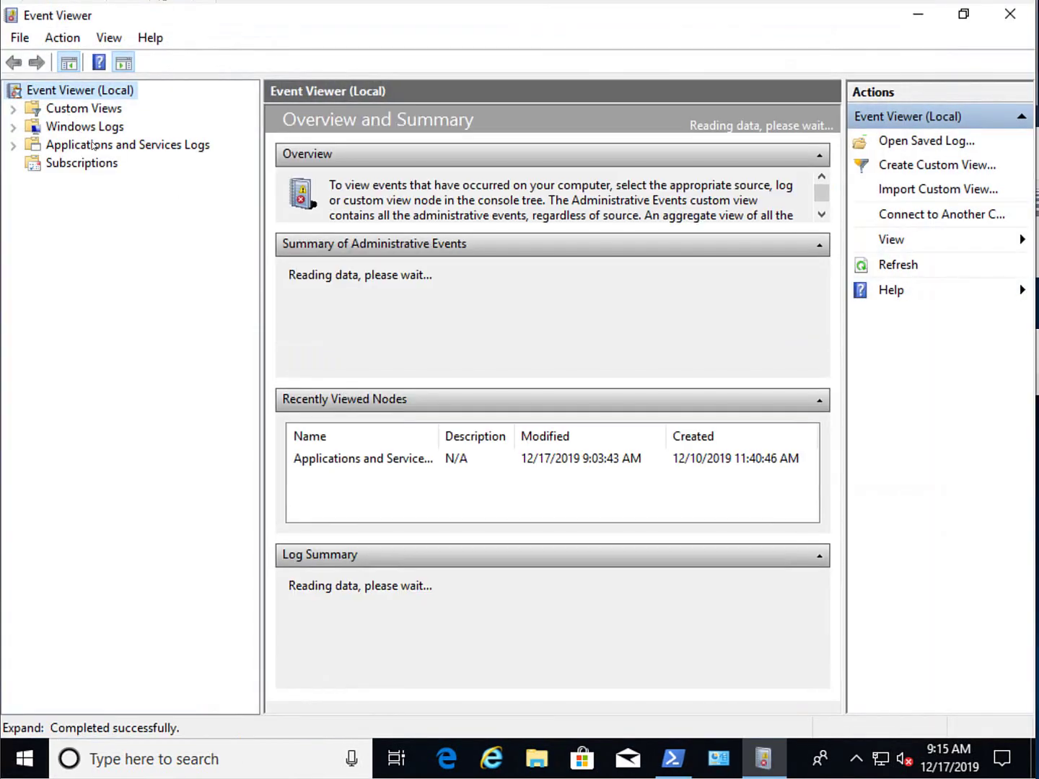
pyautogui.click(93, 145)
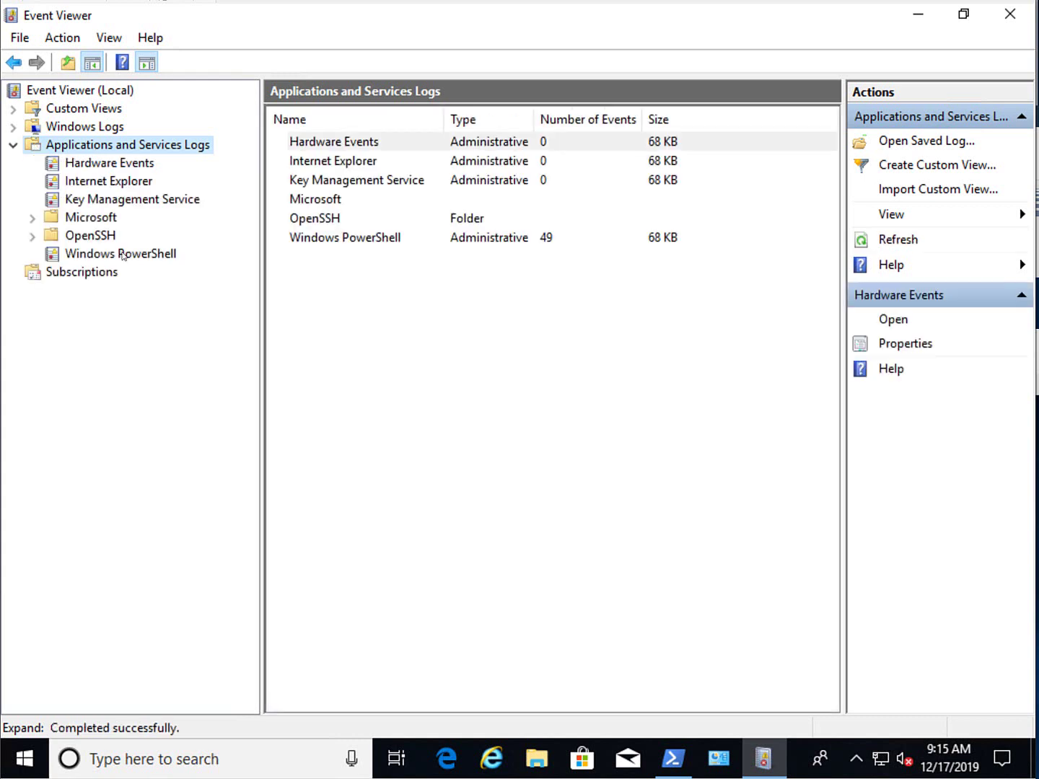
pyautogui.doubleClick(103, 218)
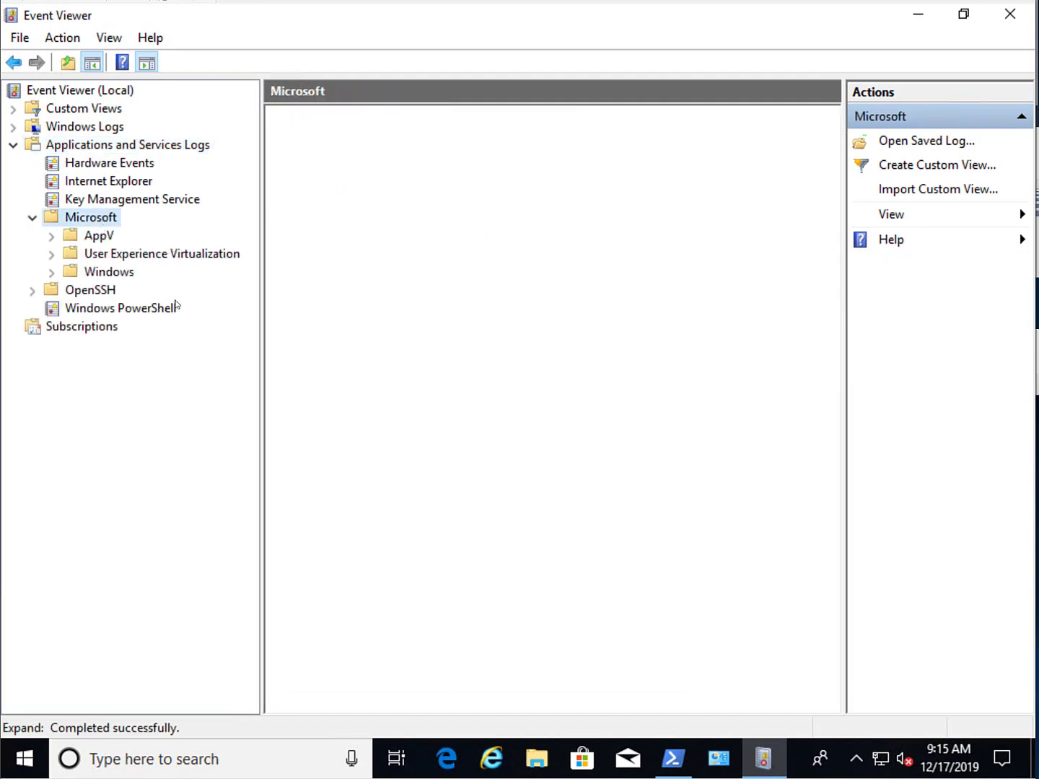
pyautogui.doubleClick(133, 278)
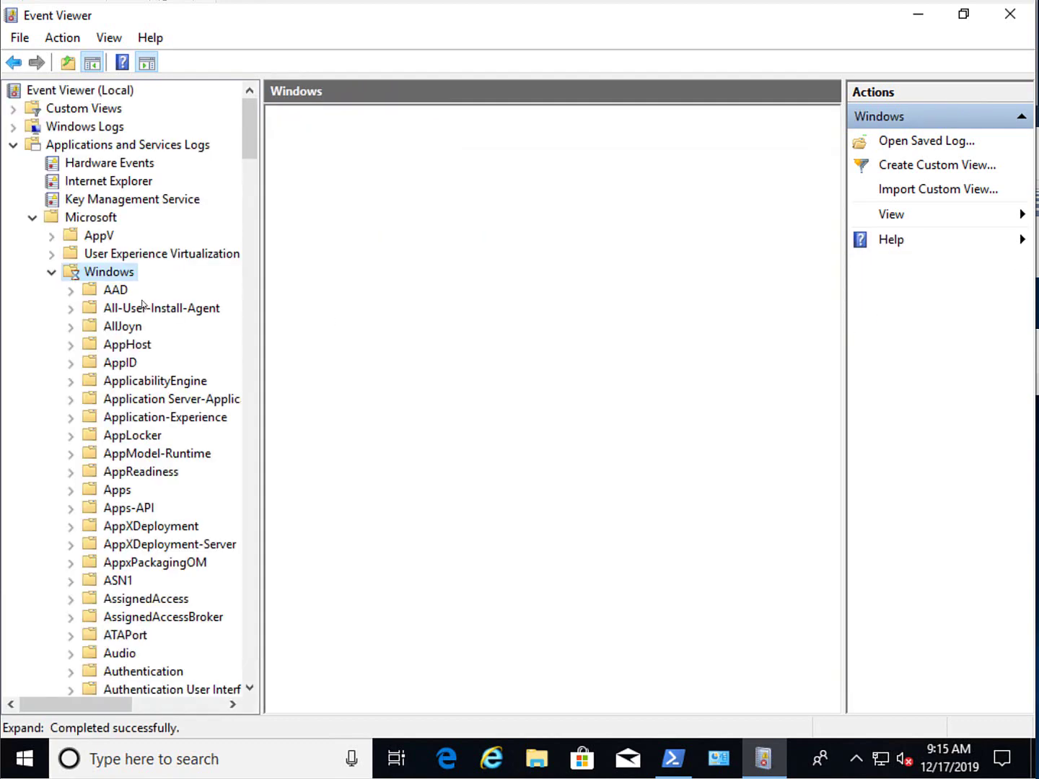
pyautogui.click(150, 546)
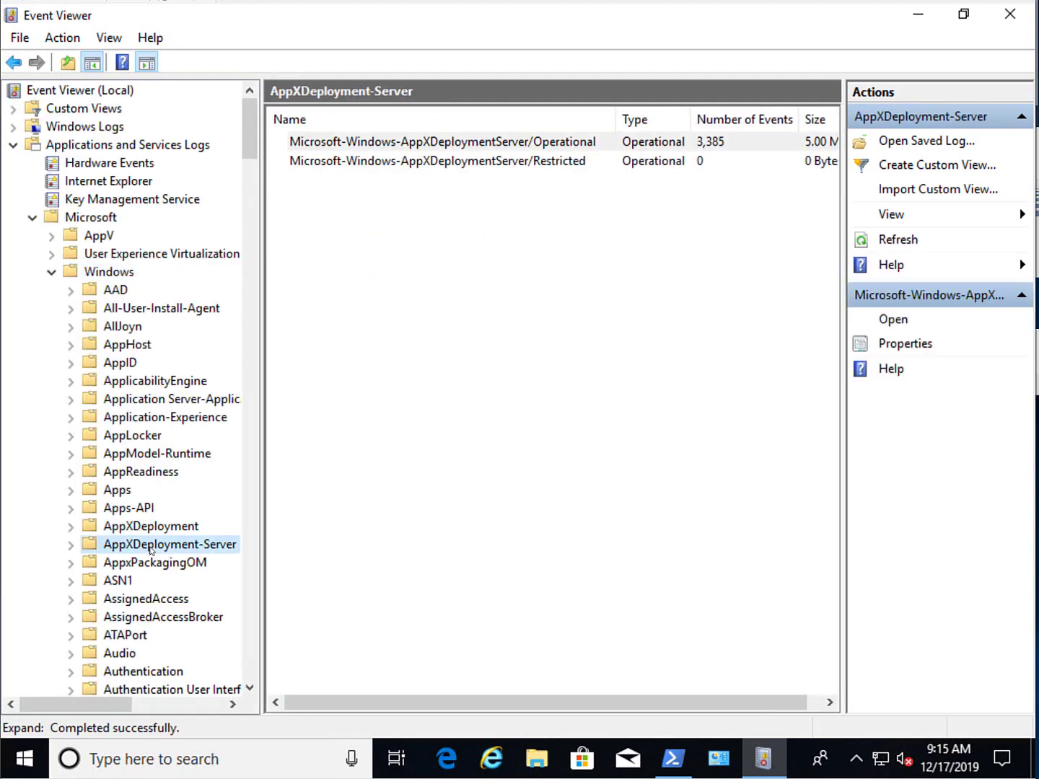
pyautogui.press('m')
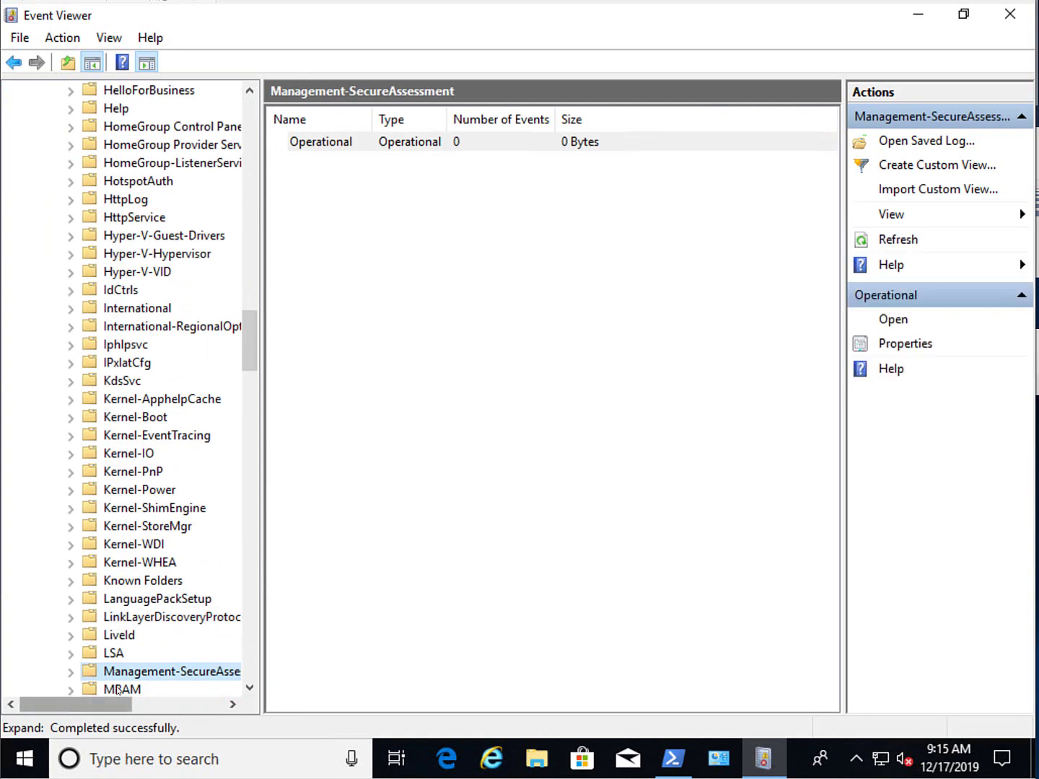
pyautogui.doubleClick(140, 689)
pyautogui.click(152, 670)
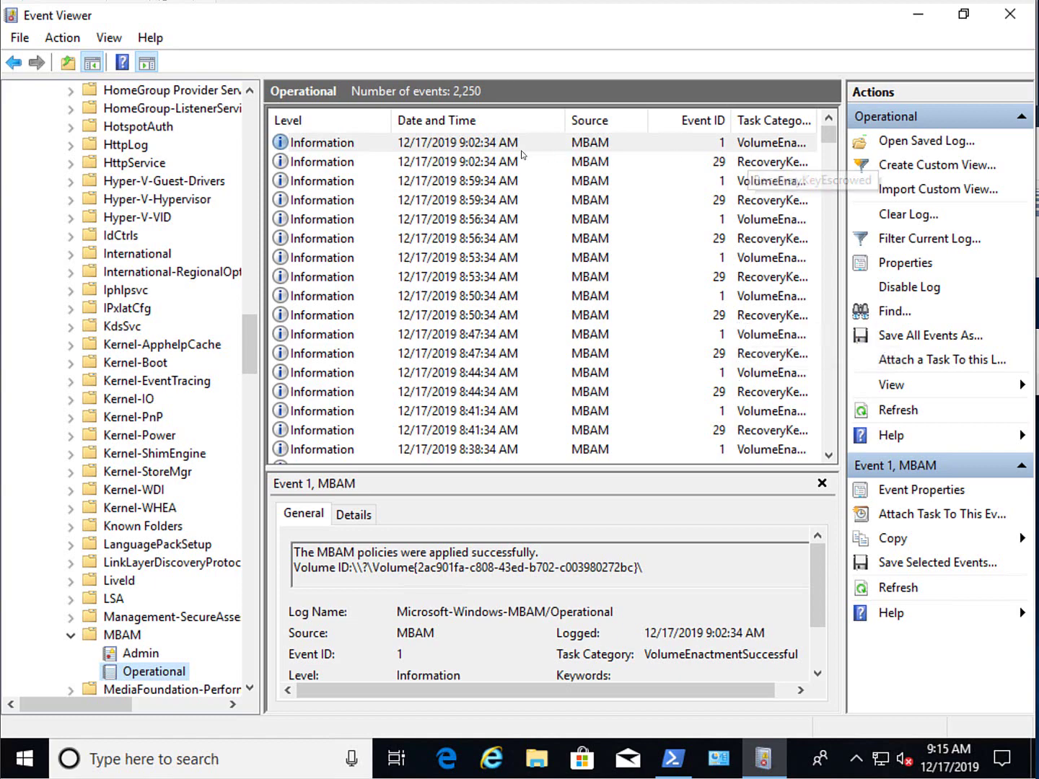
# - Select the newest MBAM event and refresh the log repeatedly to check for new events
pyautogui.click(485, 148)
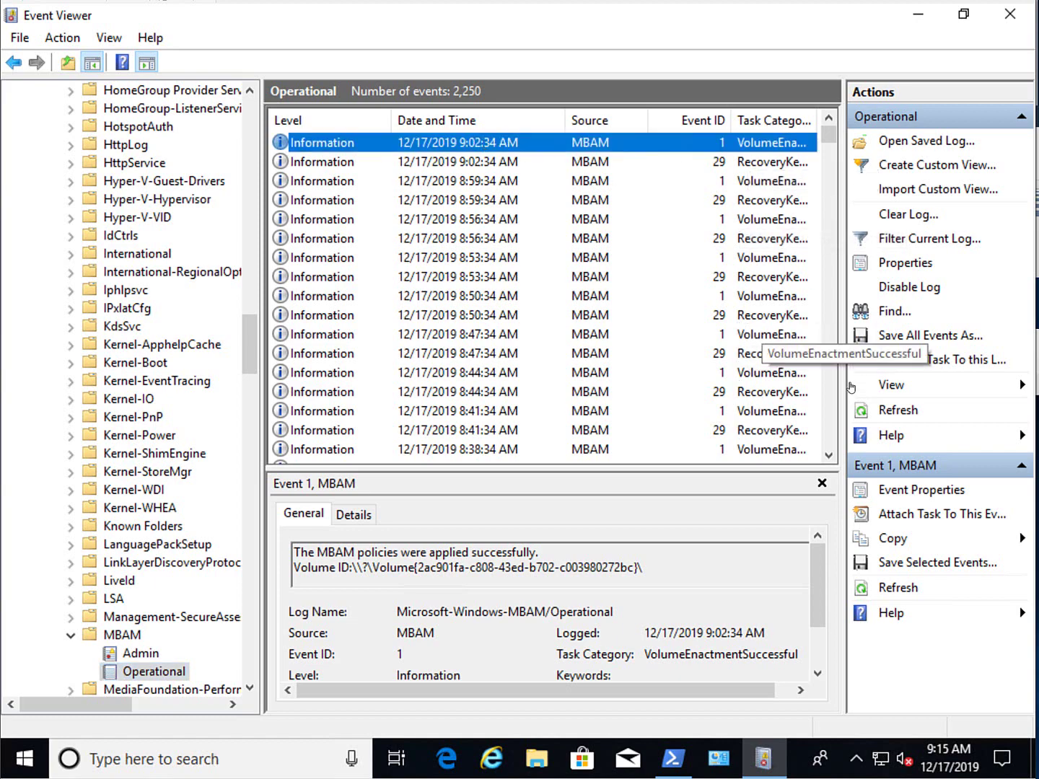
pyautogui.click(880, 409)
pyautogui.click(885, 413)
pyautogui.click(888, 412)
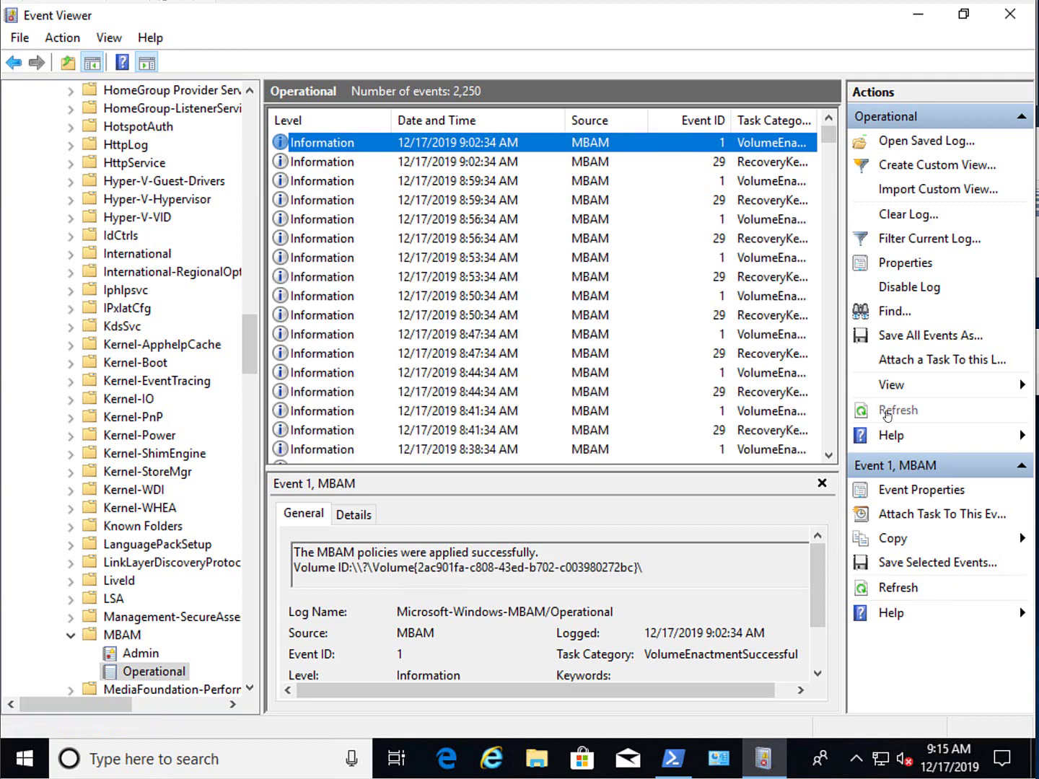
pyautogui.click(894, 414)
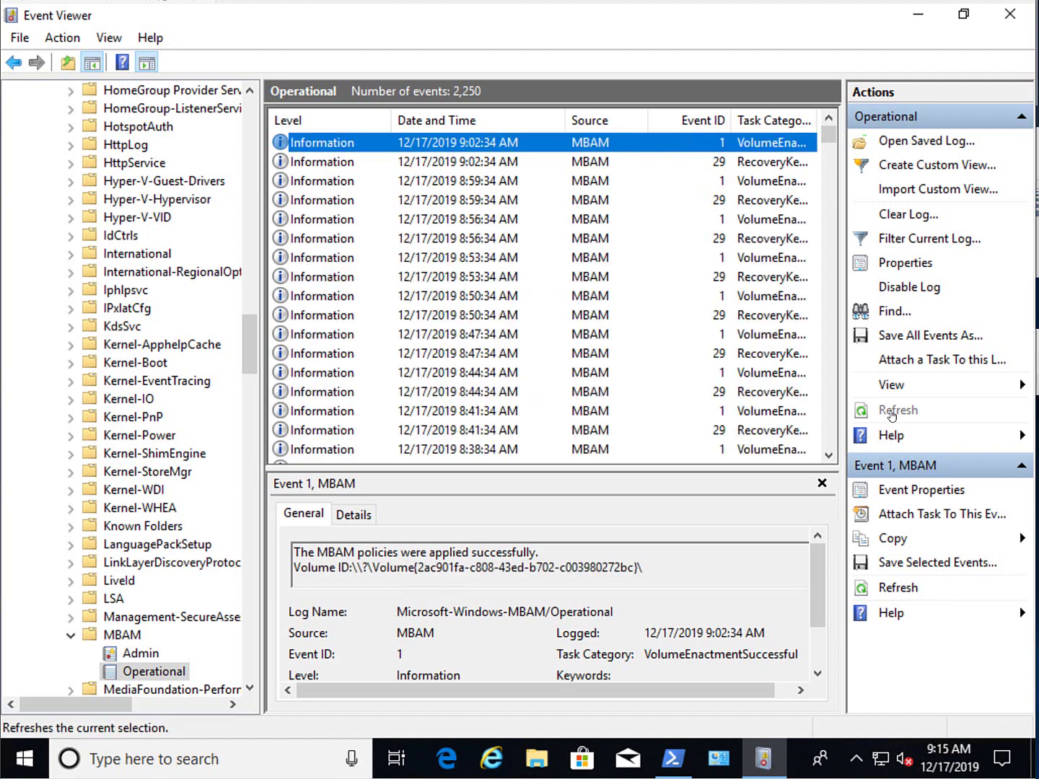
pyautogui.click(904, 418)
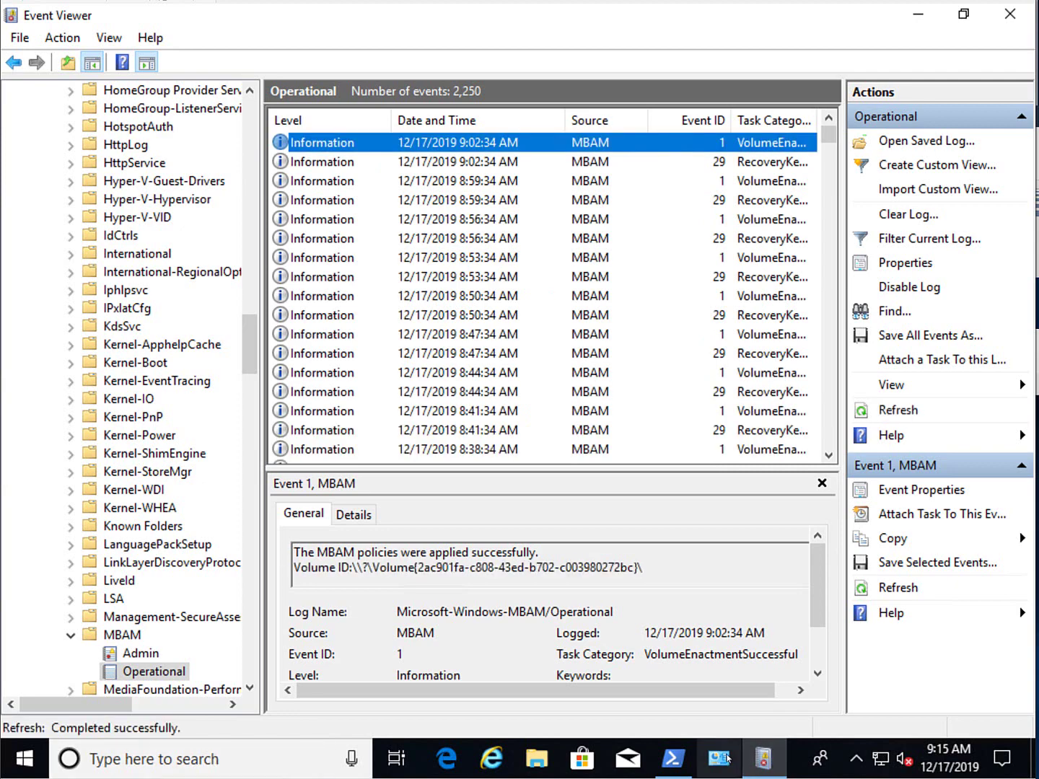
pyautogui.click(674, 759)
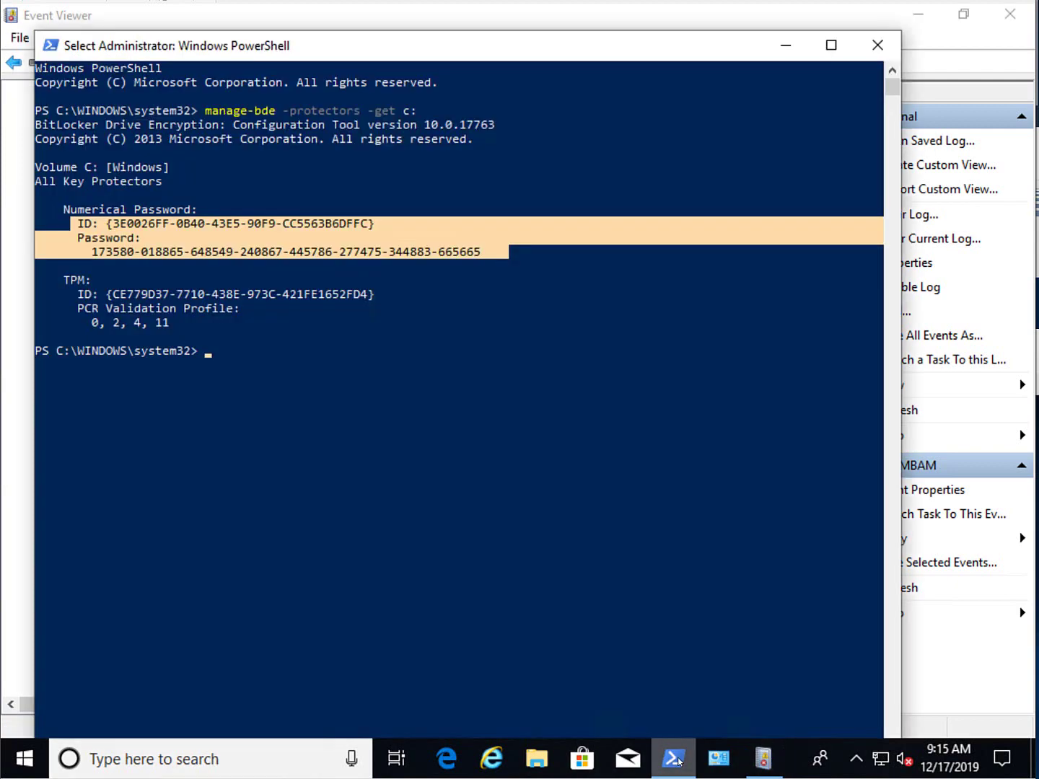
pyautogui.click(678, 762)
pyautogui.click(910, 419)
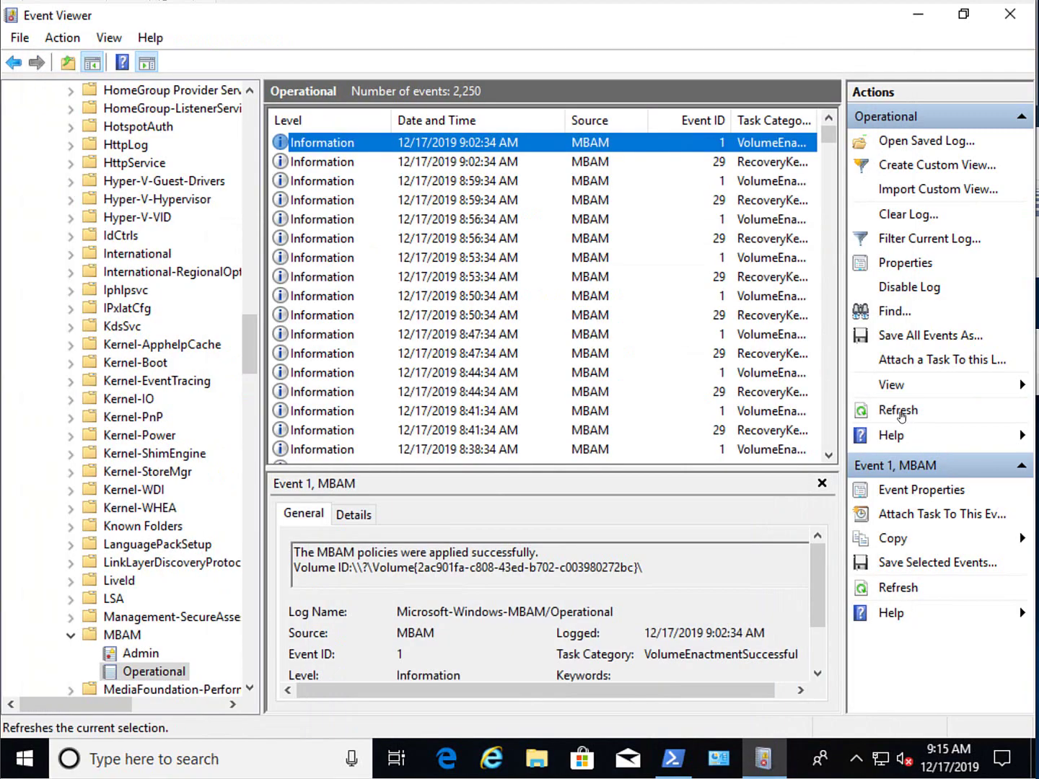
pyautogui.click(900, 417)
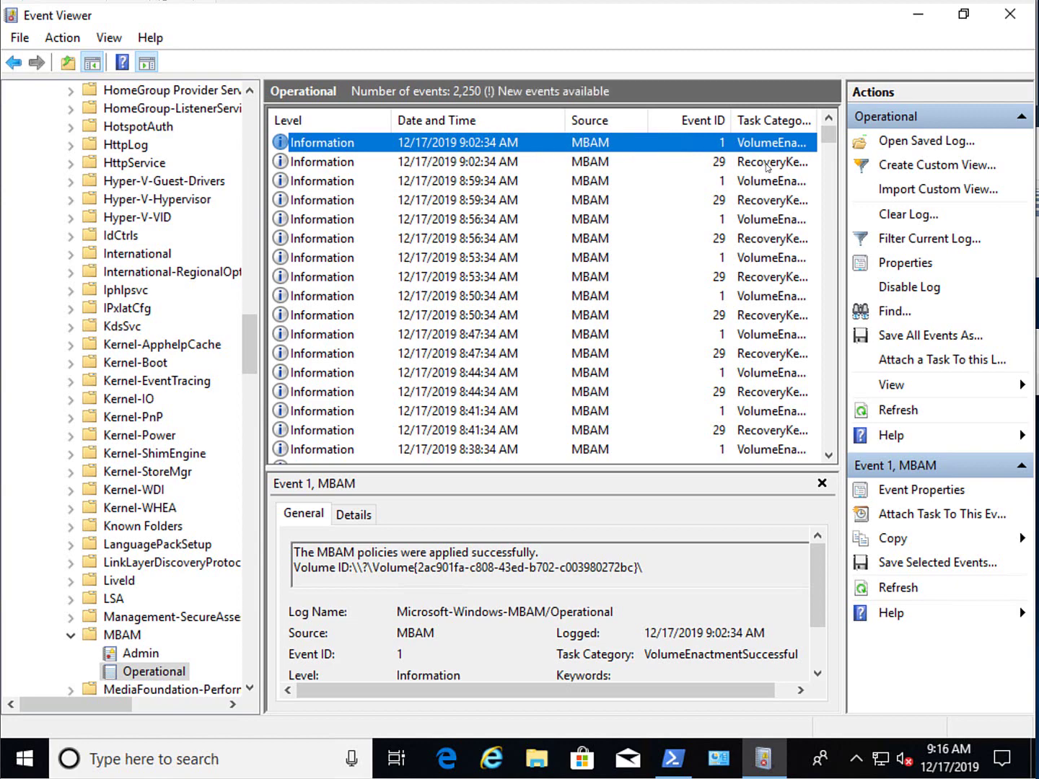
# - Keep refreshing until events 29 and 30 appear, highlighting event 30's recovery-key-updated message
pyautogui.click(908, 411)
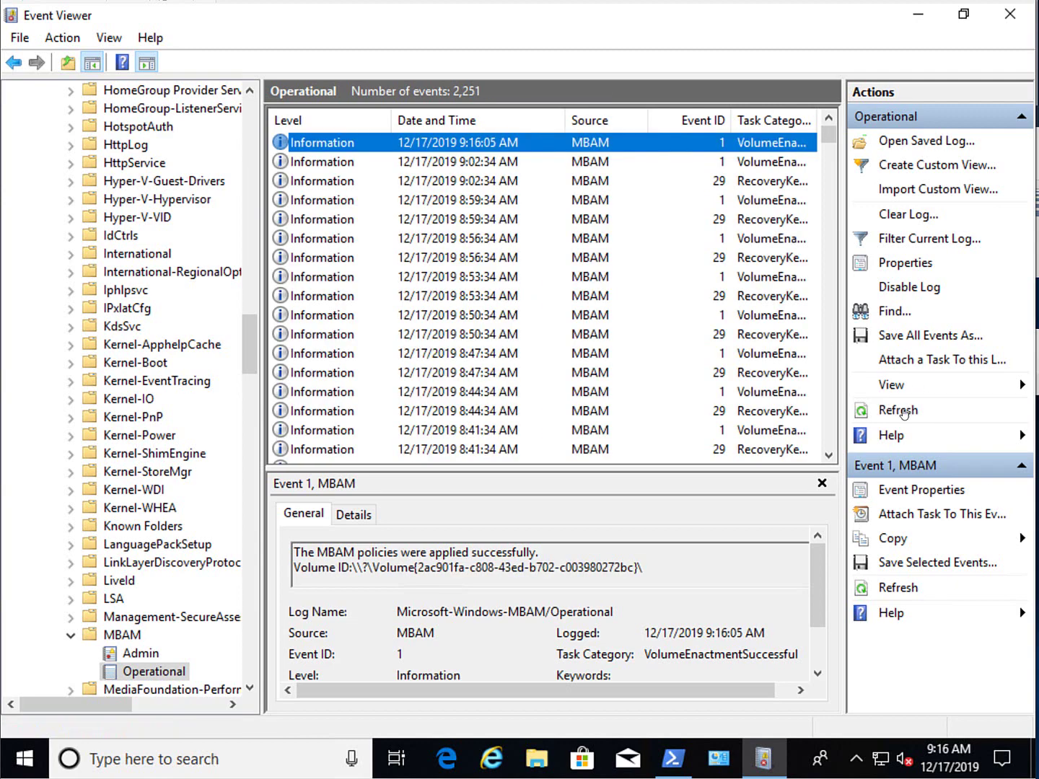
pyautogui.click(902, 414)
pyautogui.click(902, 414)
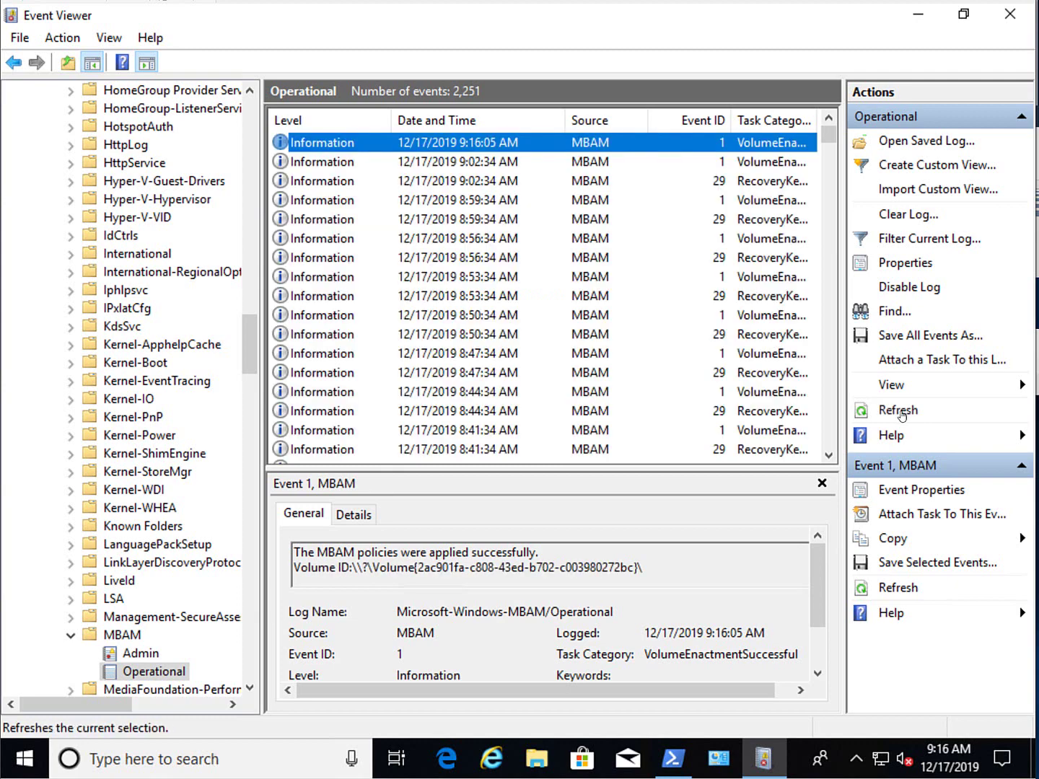
pyautogui.click(902, 414)
pyautogui.click(902, 414)
pyautogui.click(902, 414)
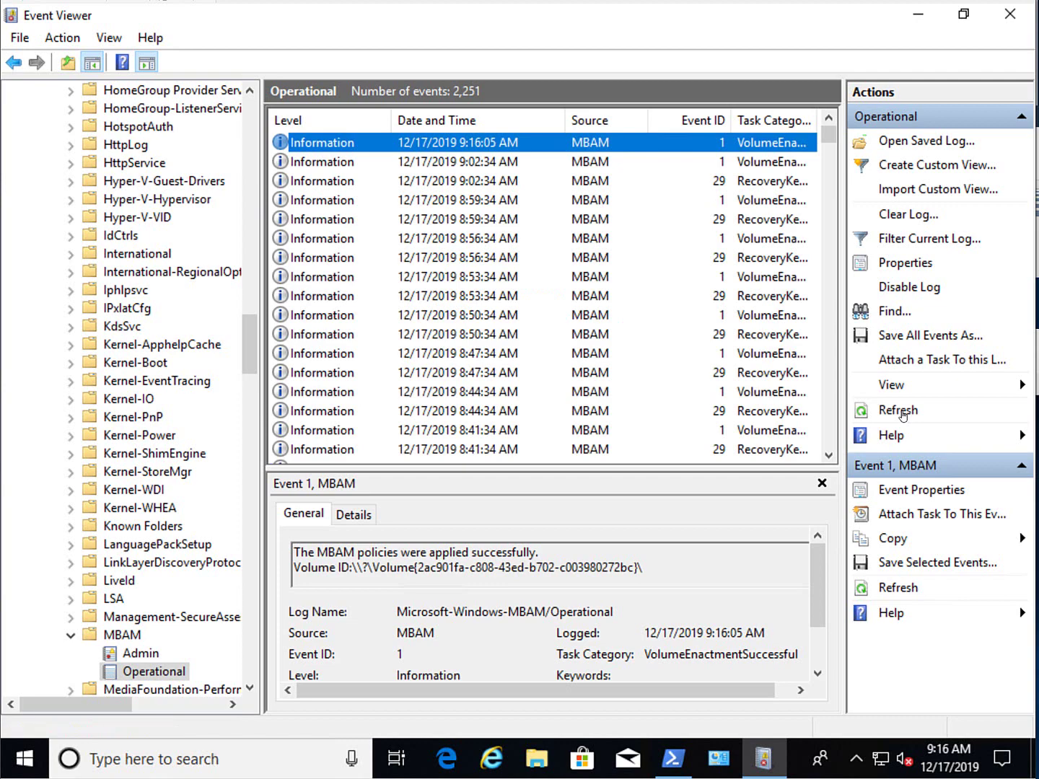
pyautogui.click(902, 414)
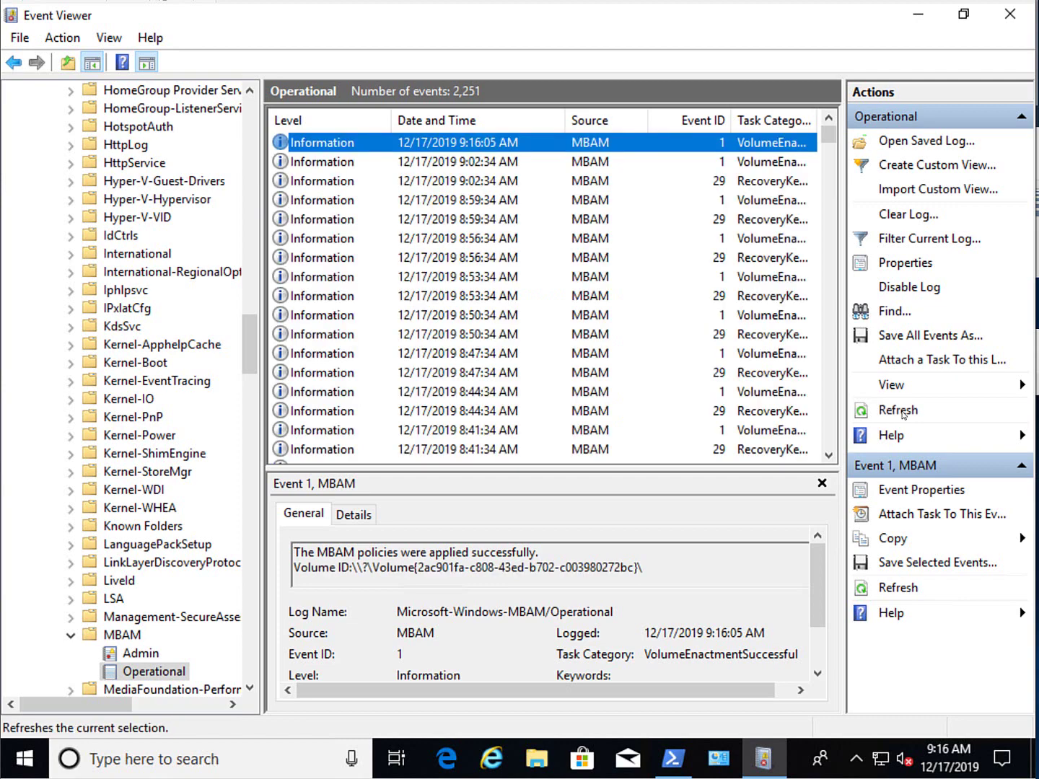
pyautogui.click(902, 414)
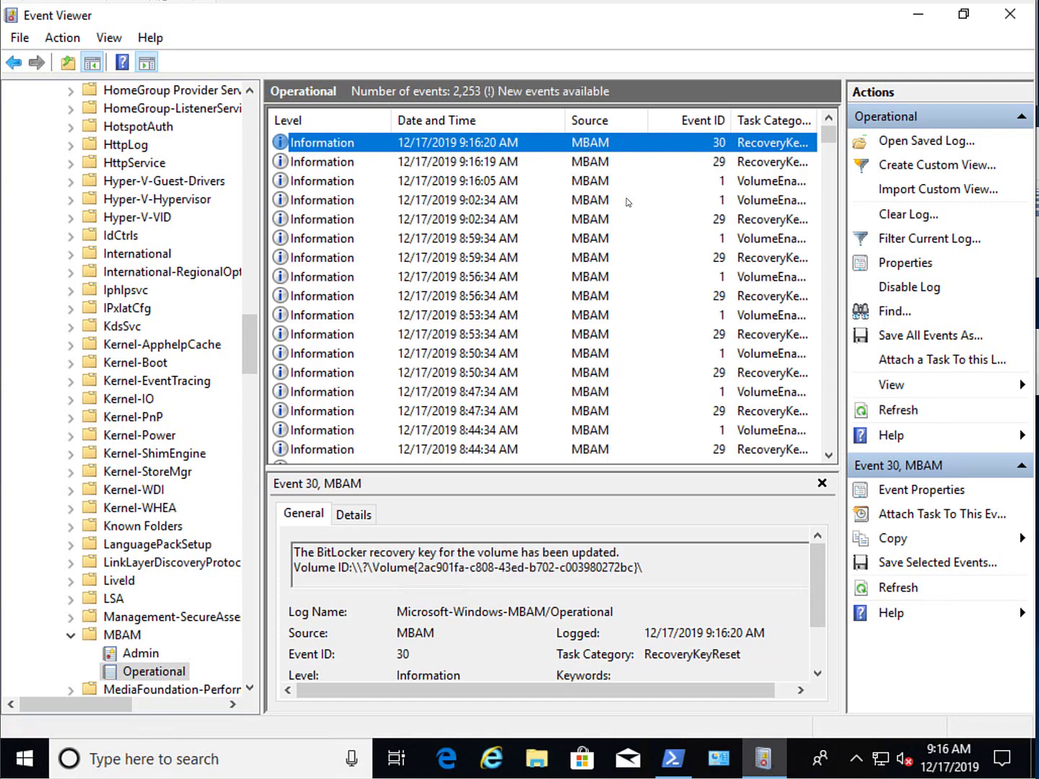
pyautogui.moveTo(294, 552); pyautogui.dragTo(658, 565)
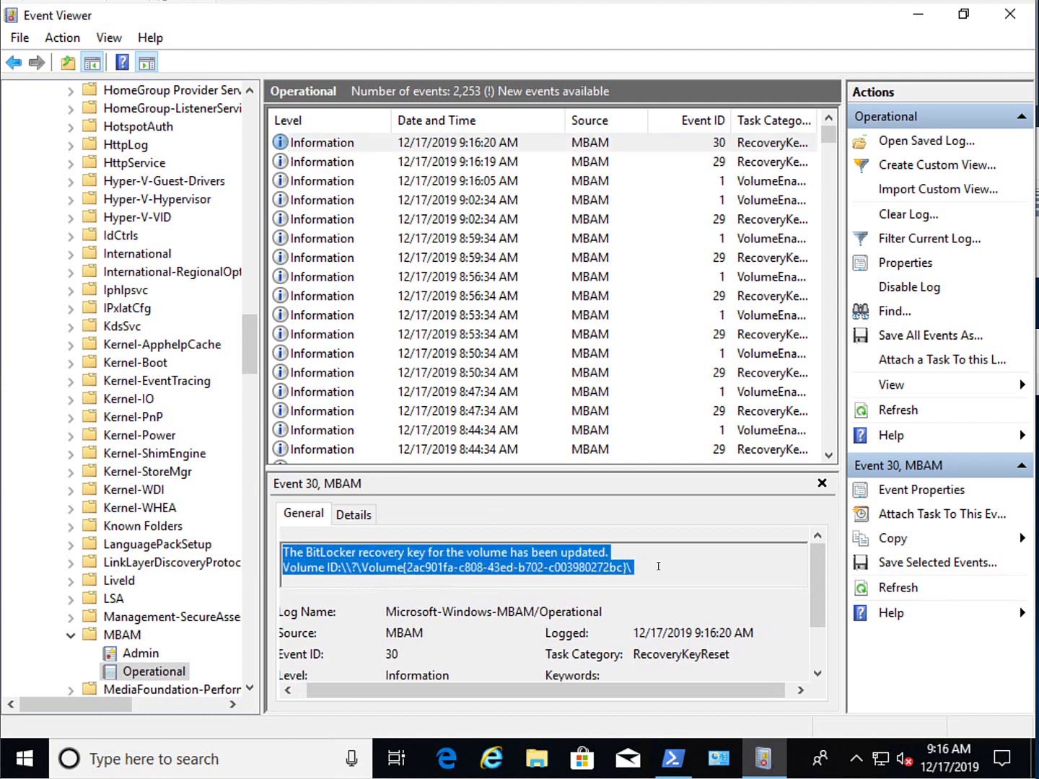
pyautogui.click(672, 758)
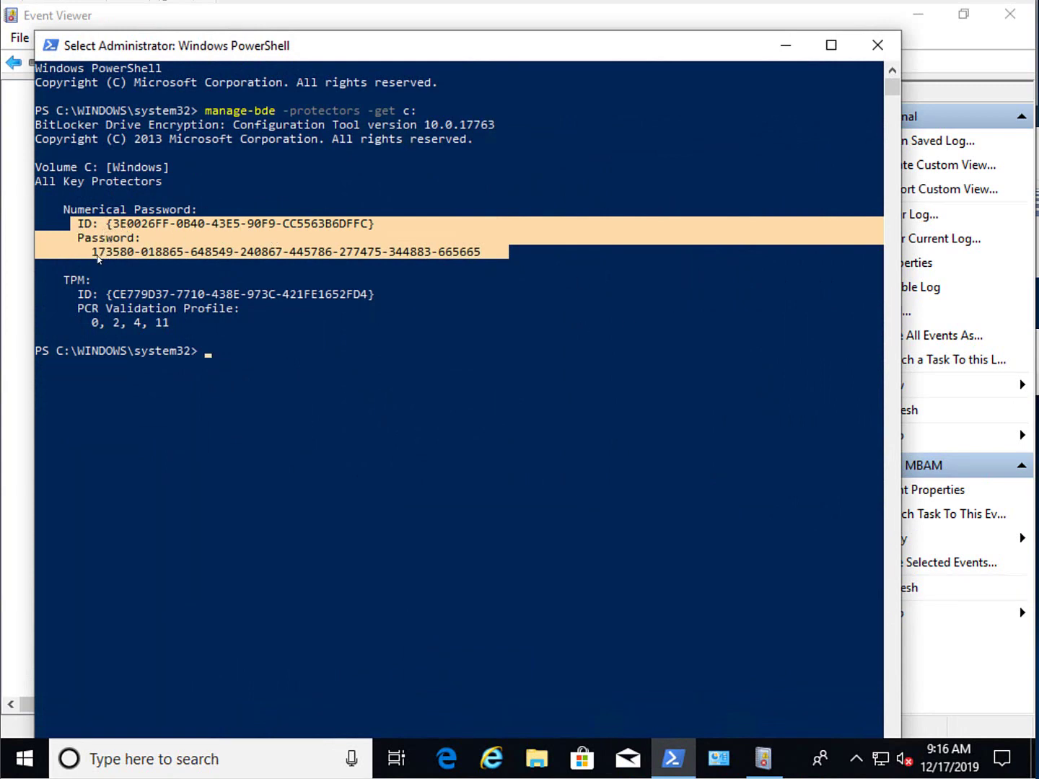
# - Rerun manage-bde -protectors -get c: and highlight the new numerical password ID and recovery password
pyautogui.click(426, 352)
pyautogui.press('Escape')
pyautogui.press('Up')
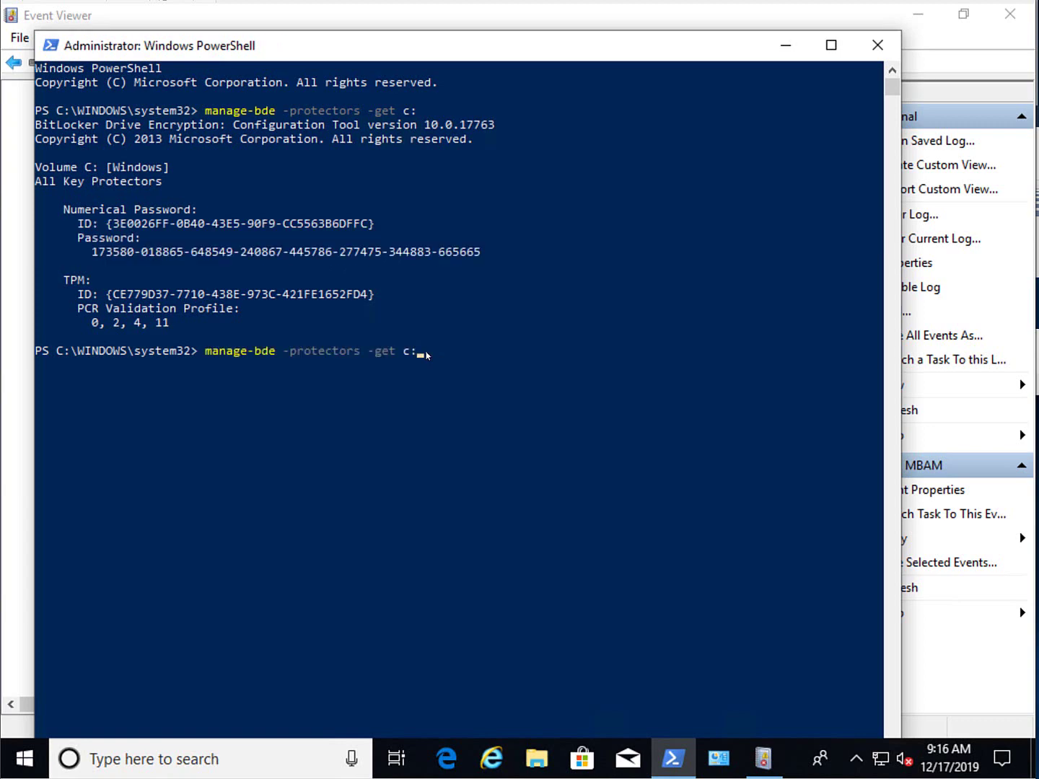
pyautogui.press('Return')
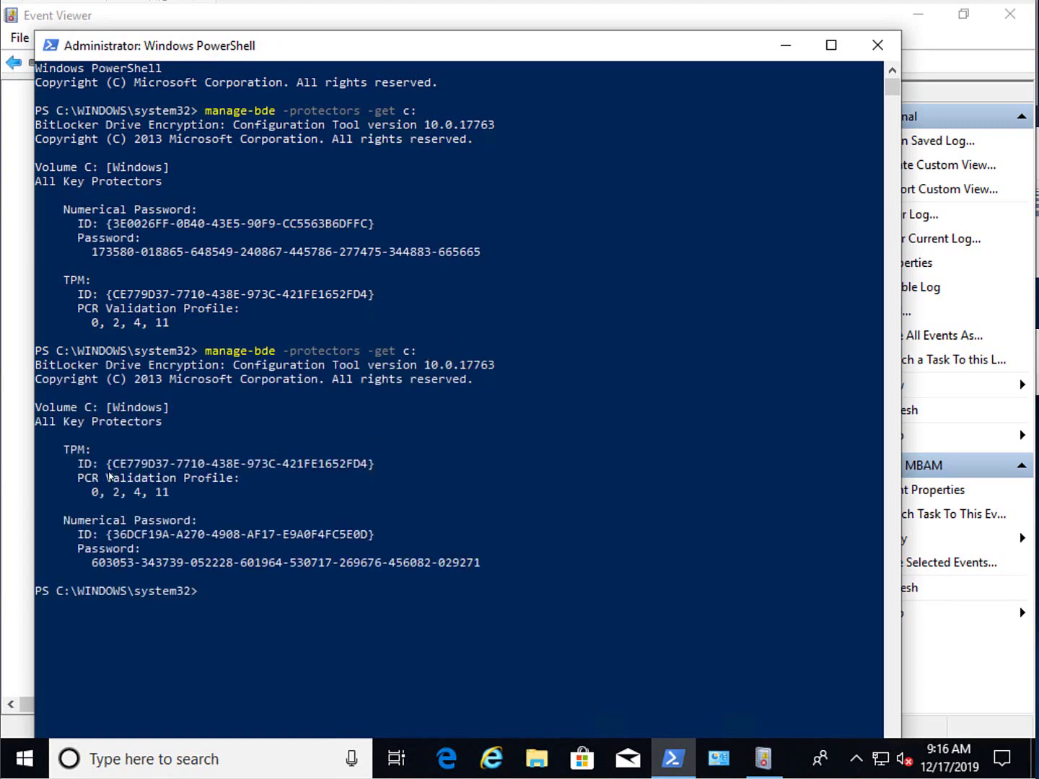
pyautogui.moveTo(113, 536); pyautogui.dragTo(367, 539)
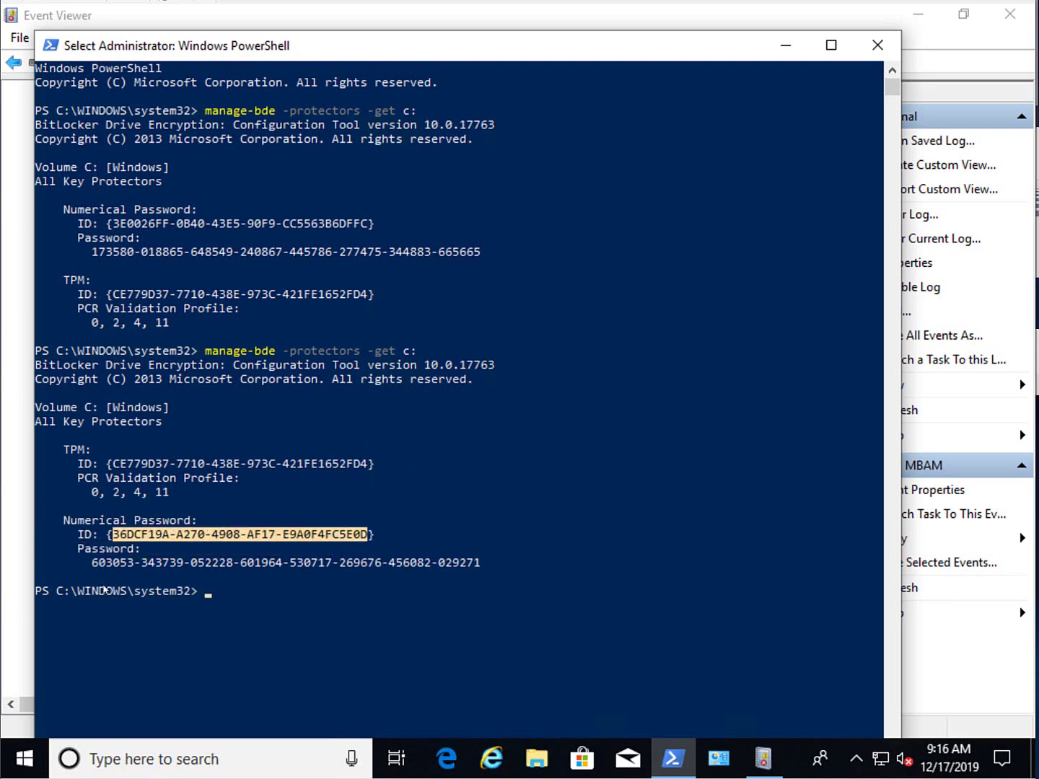
pyautogui.moveTo(93, 567); pyautogui.dragTo(475, 568)
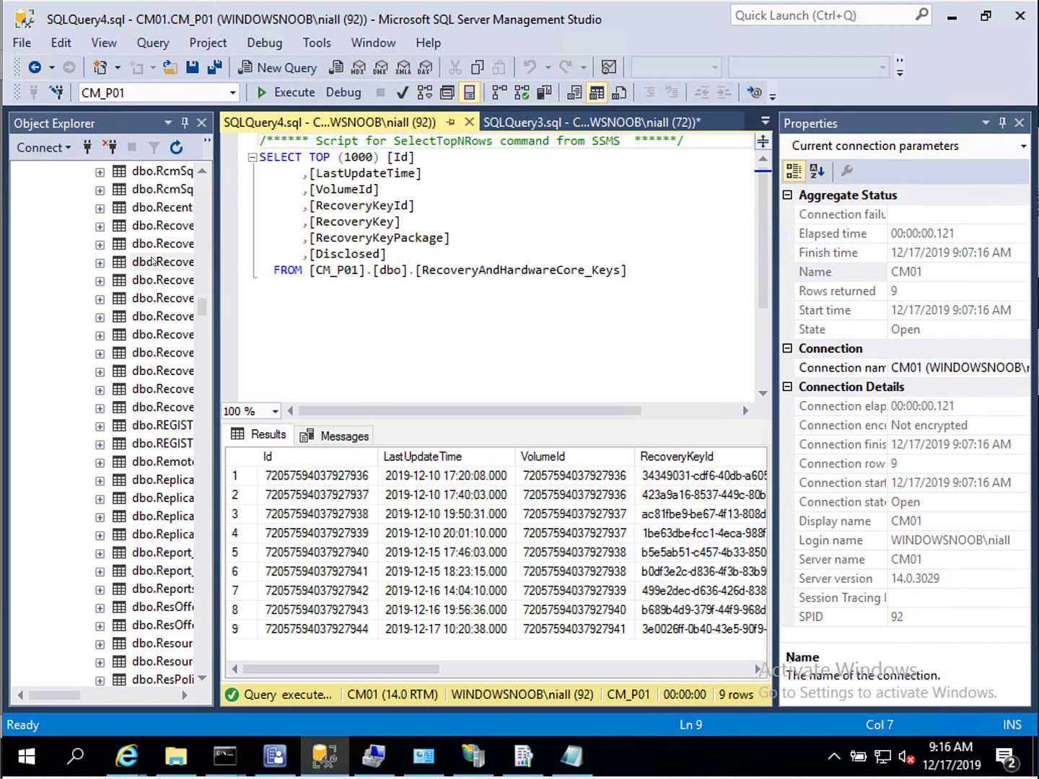
# - Query the top 1000 rows of dbo.RecoveryAndHardwareCore_Keys and inspect the new 2019-12-17 key row
pyautogui.rightClick(146, 260)
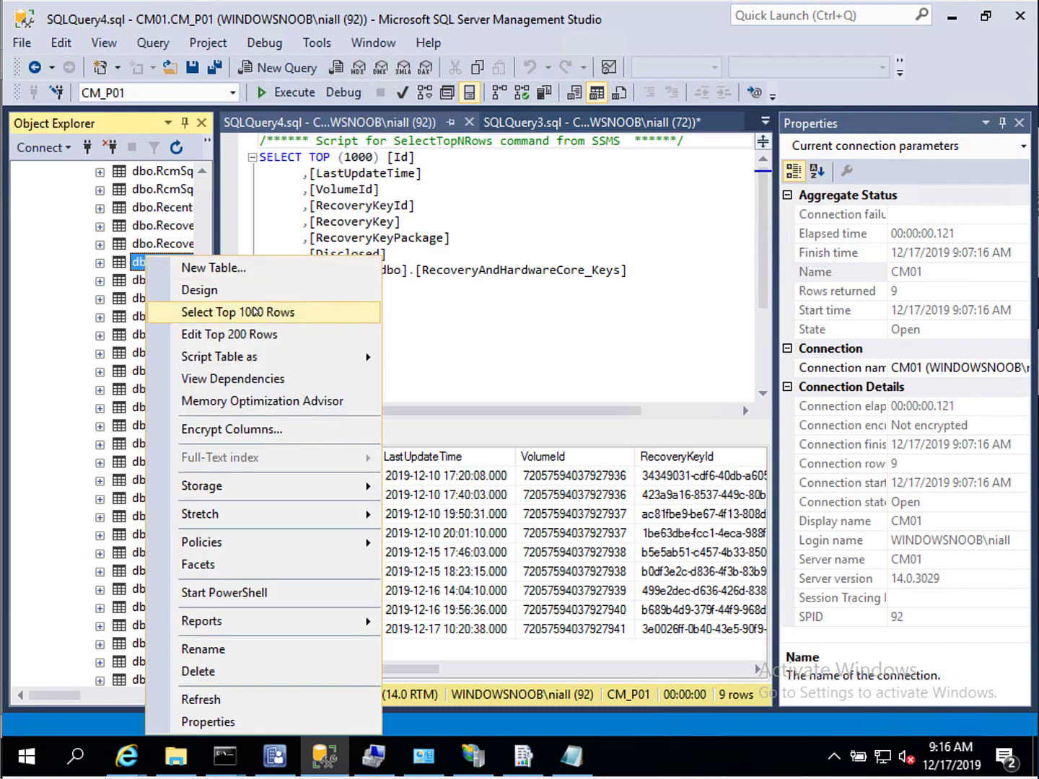
pyautogui.click(257, 312)
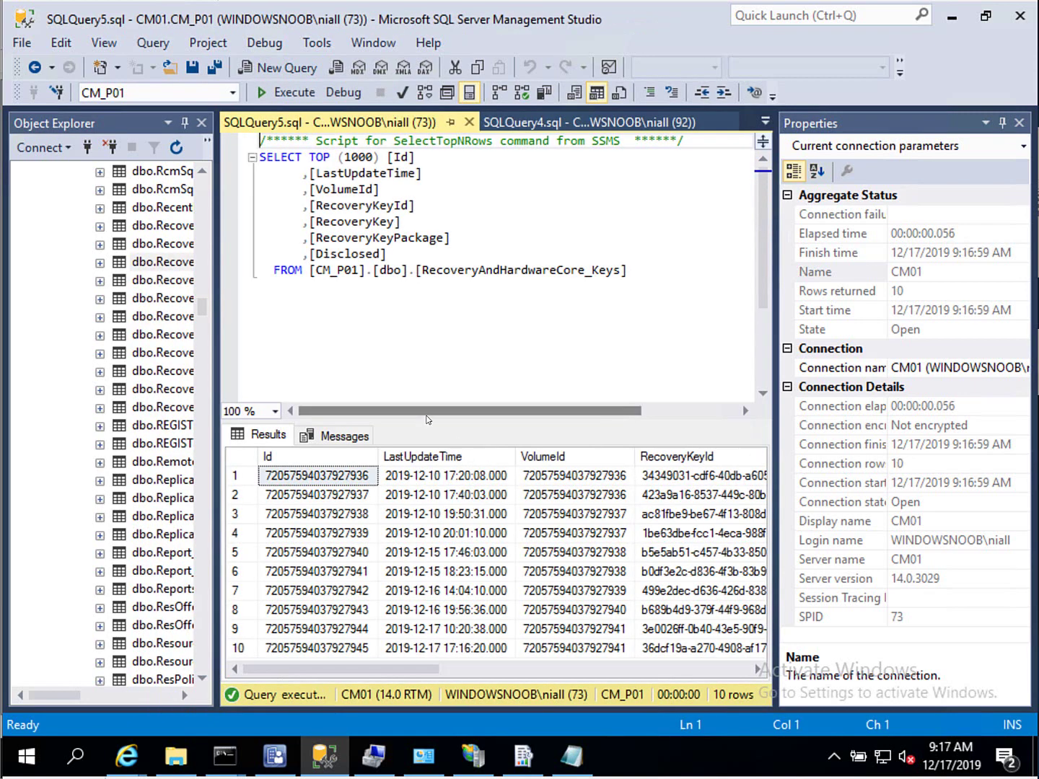
pyautogui.moveTo(425, 422); pyautogui.dragTo(426, 306)
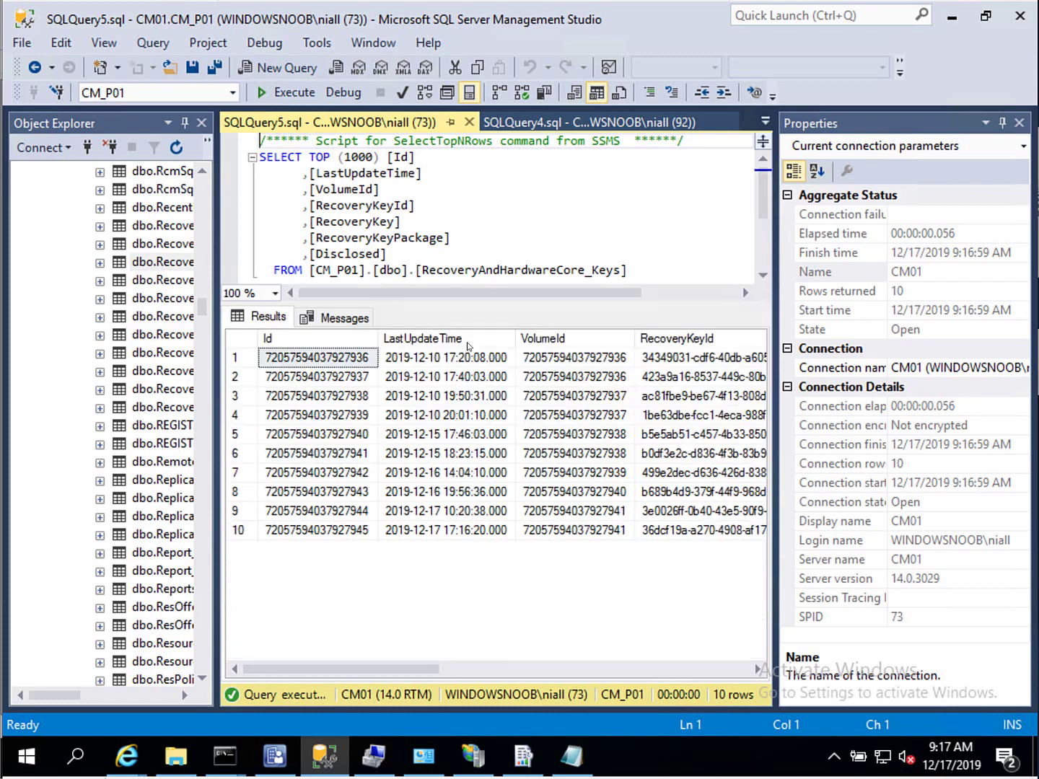
pyautogui.click(244, 510)
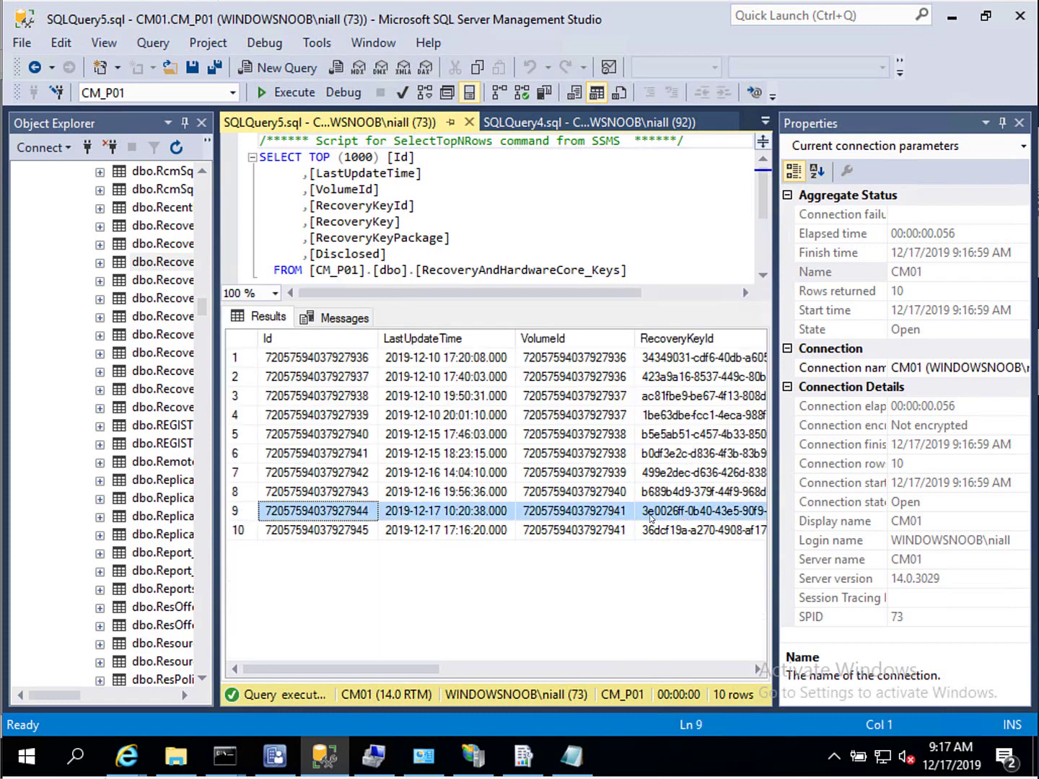
pyautogui.click(741, 672)
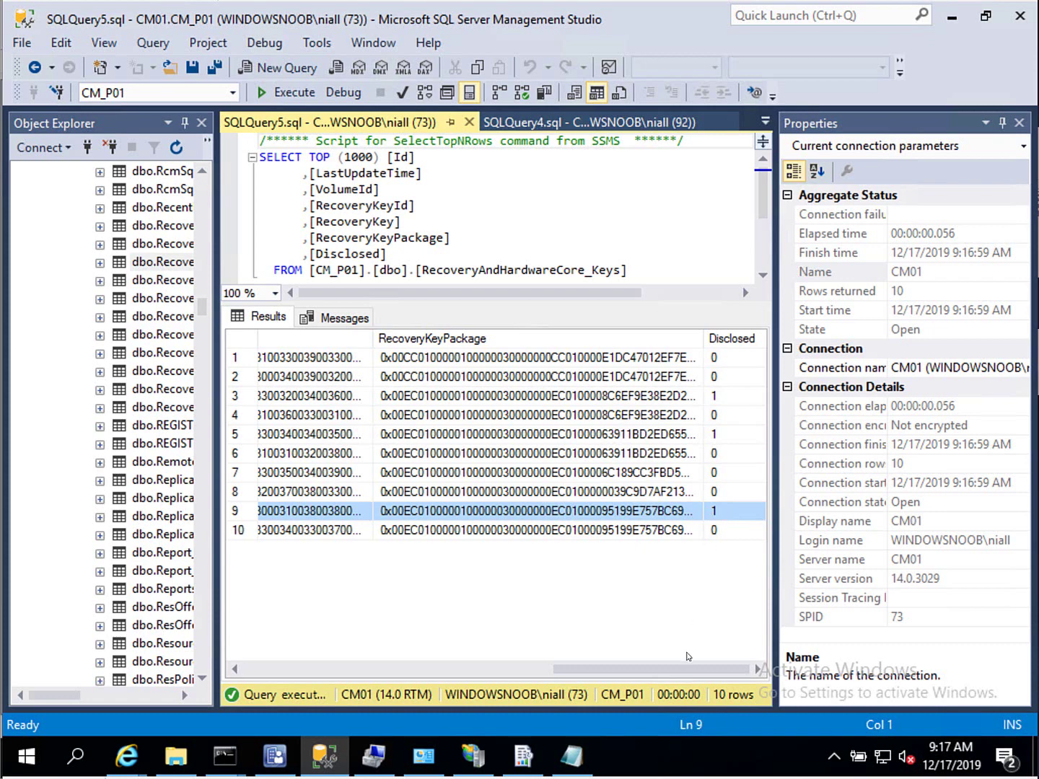
pyautogui.click(530, 670)
pyautogui.moveTo(529, 675); pyautogui.dragTo(315, 676)
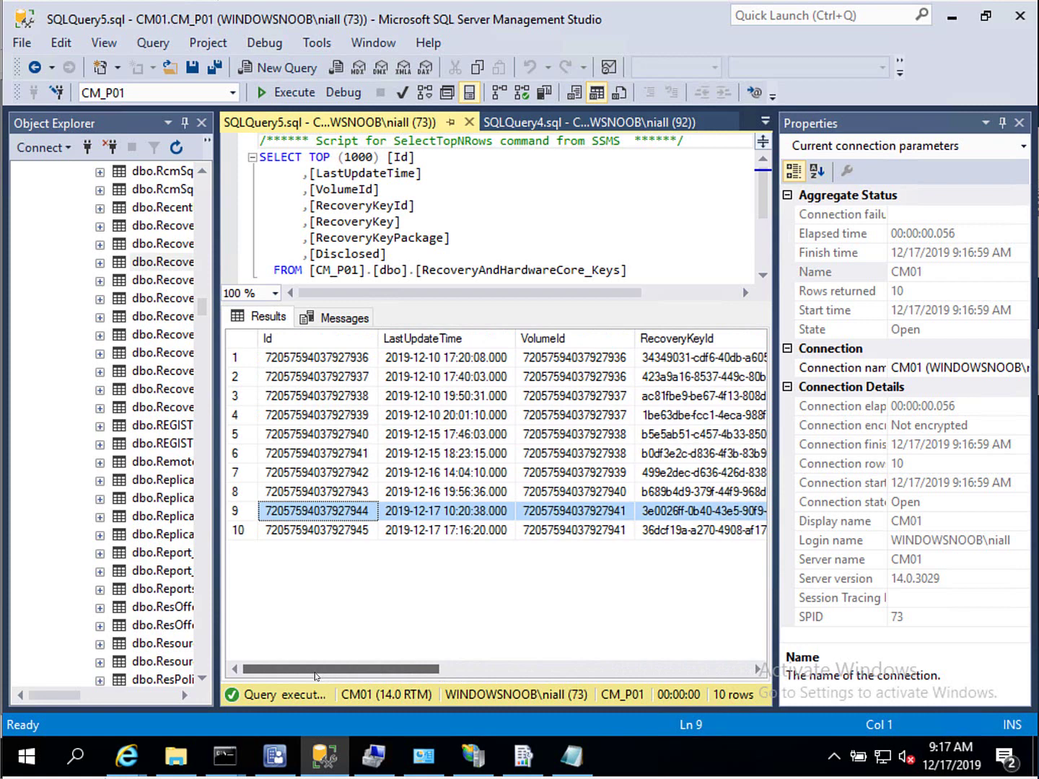